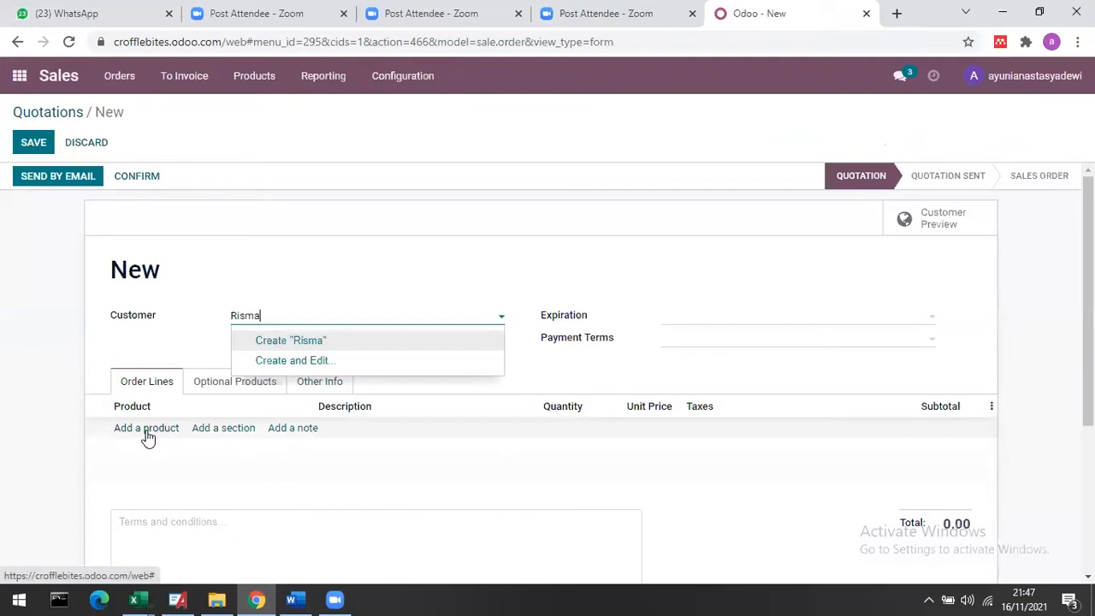
- Dismiss the new-customer prompt and add an order line for the product Croffle Coklat
{"action": "left_click", "coordinate": [147, 432]}
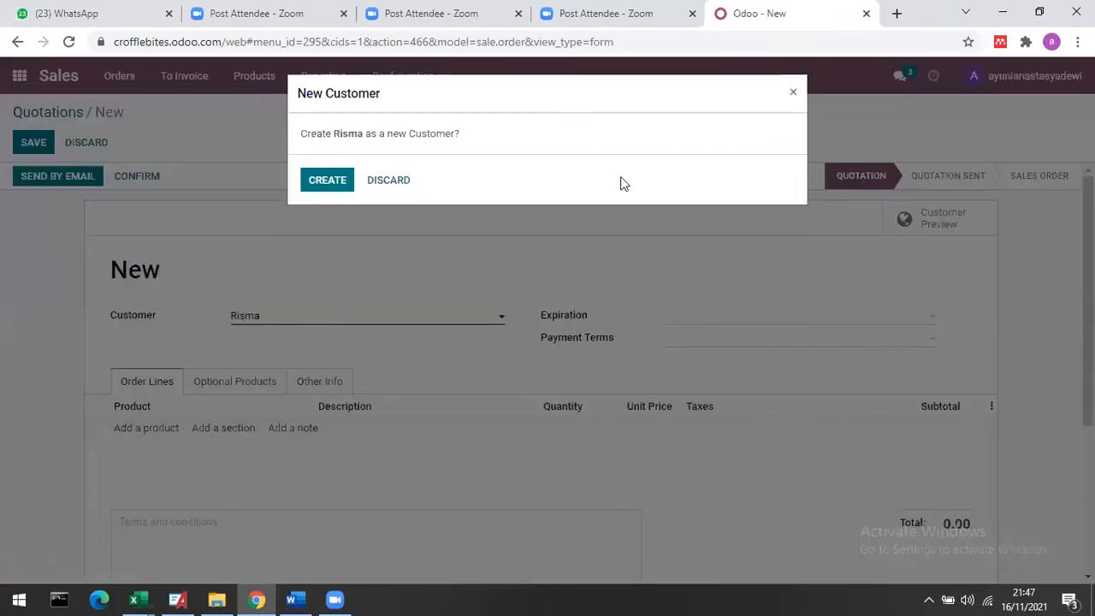
{"action": "left_click", "coordinate": [792, 93]}
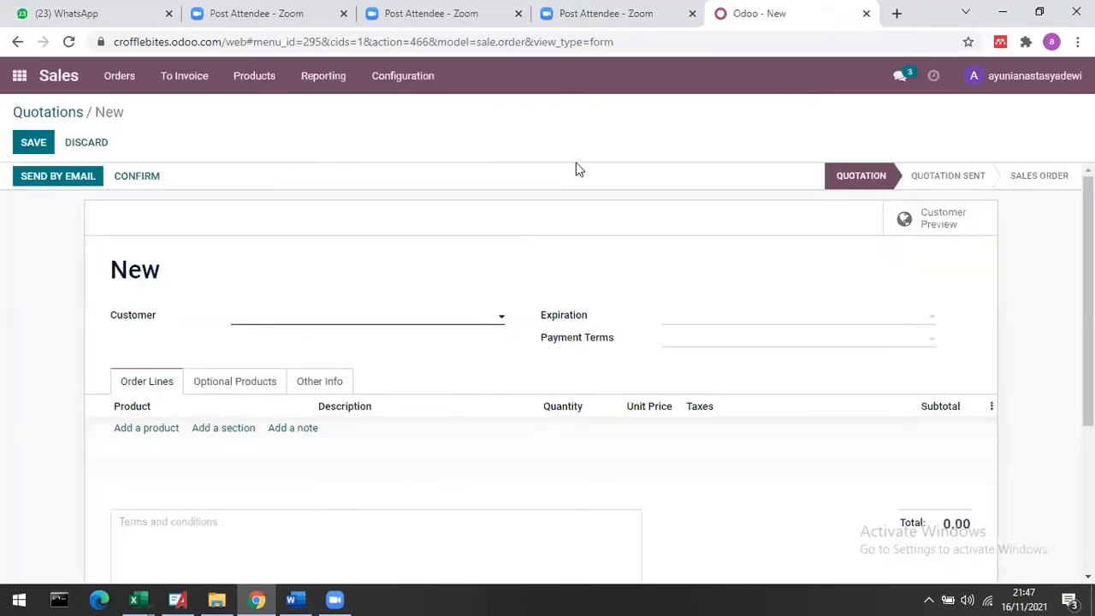
{"action": "left_click", "coordinate": [169, 430]}
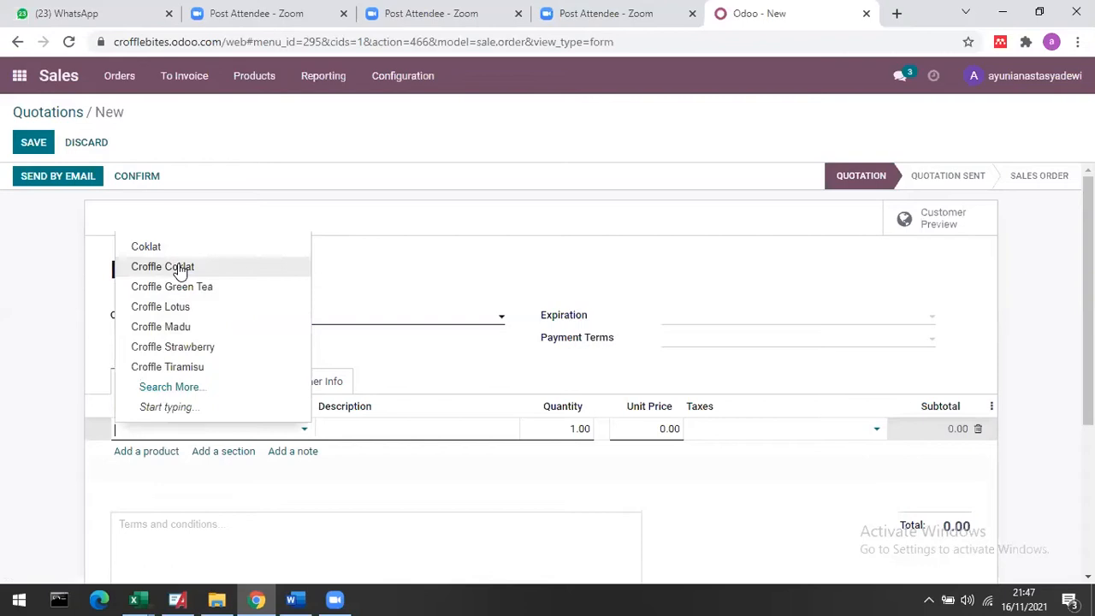
{"action": "left_click", "coordinate": [179, 269]}
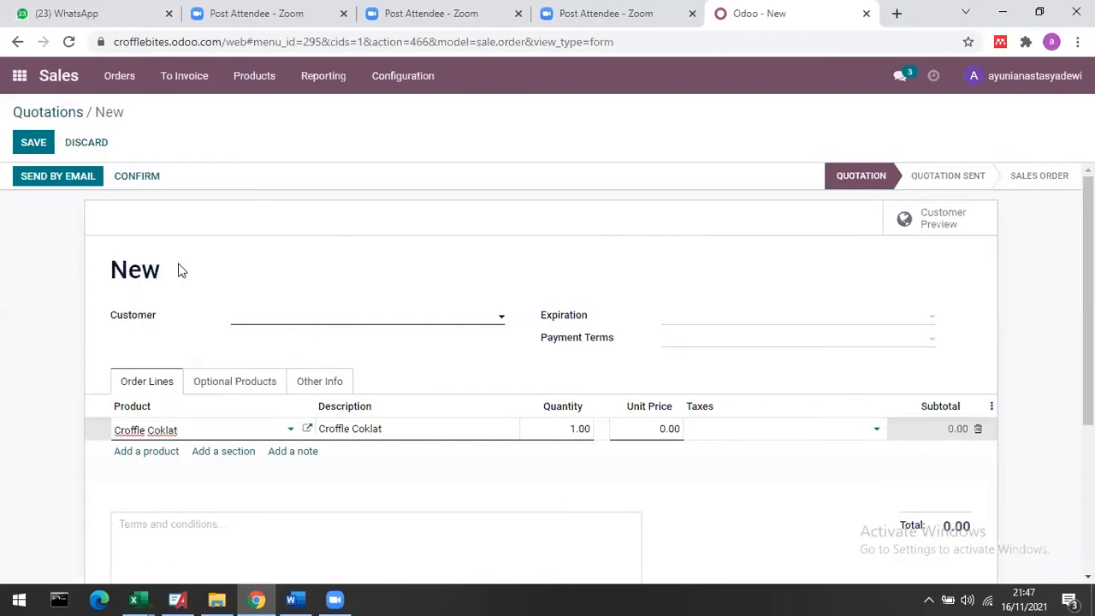
- Enter the customer's name on the quotation and create it as a new customer
{"action": "left_click", "coordinate": [262, 317]}
{"action": "type", "text": "Risma"}
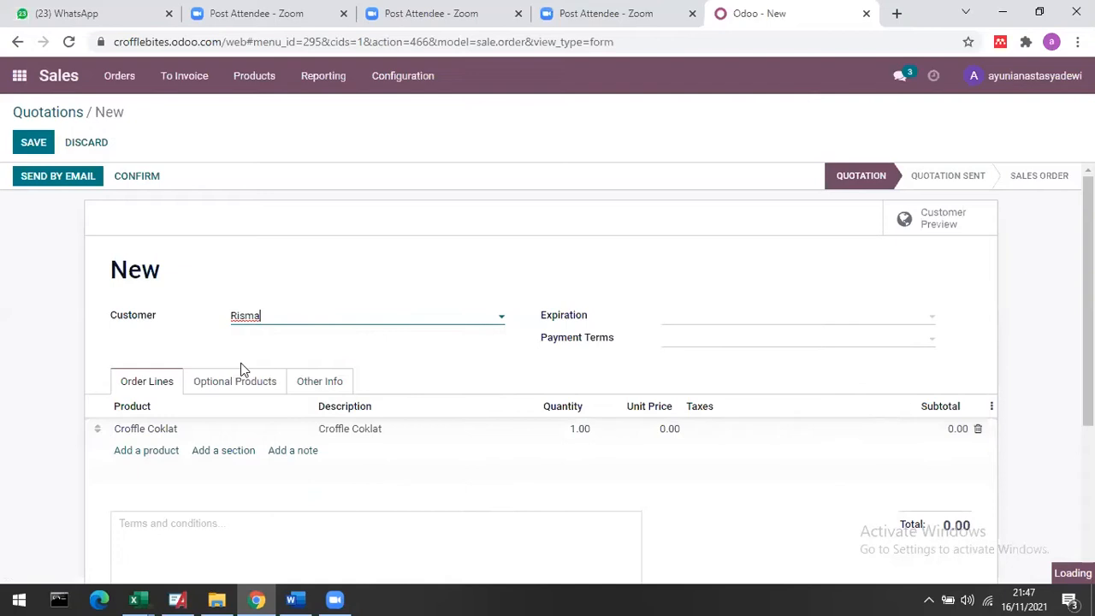
{"action": "key", "text": "BackSpace"}
{"action": "key", "text": "BackSpace"}
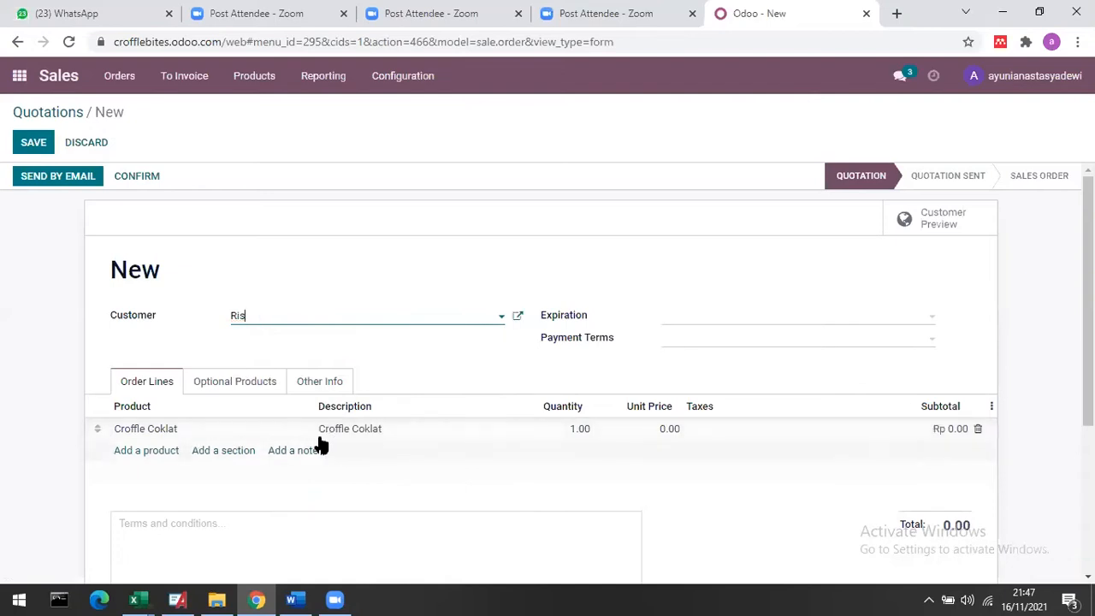
{"action": "left_click", "coordinate": [184, 446]}
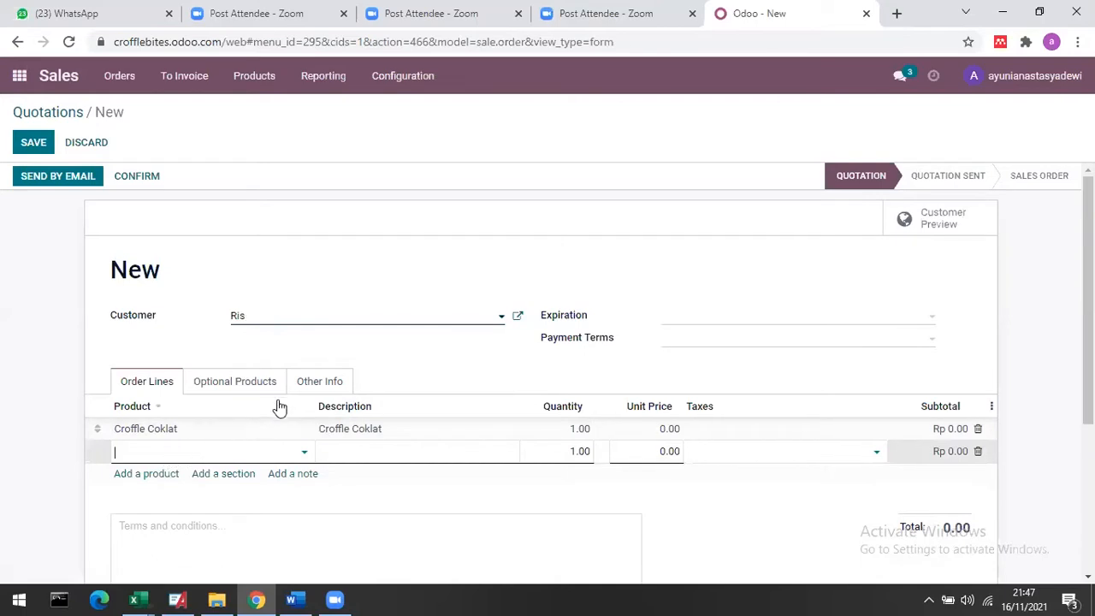
{"action": "left_click", "coordinate": [262, 317]}
{"action": "type", "text": "m"}
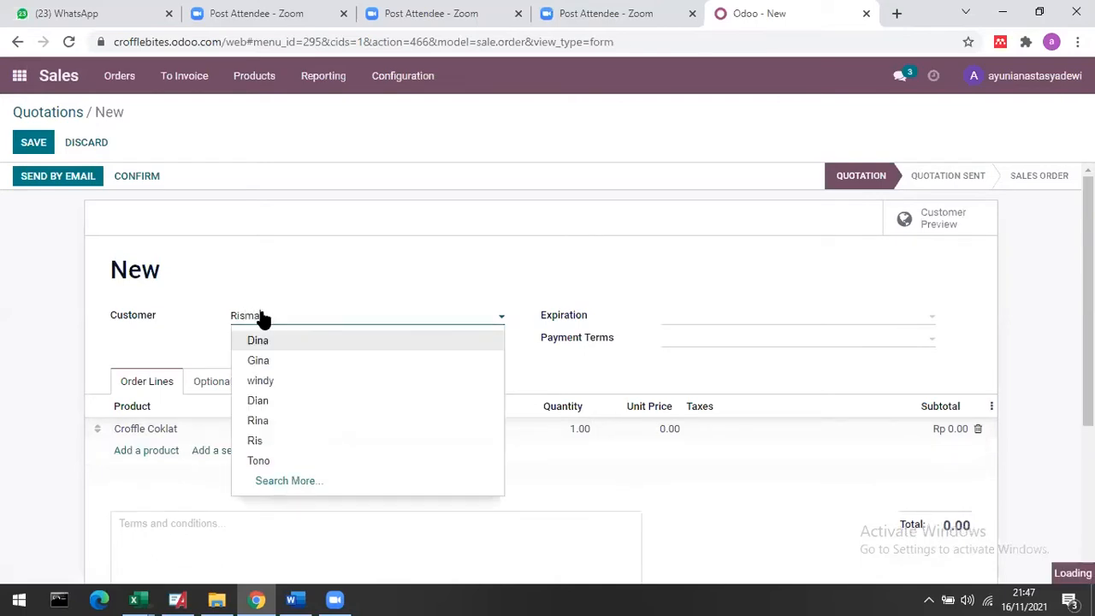
{"action": "type", "text": "a"}
{"action": "left_click", "coordinate": [169, 432]}
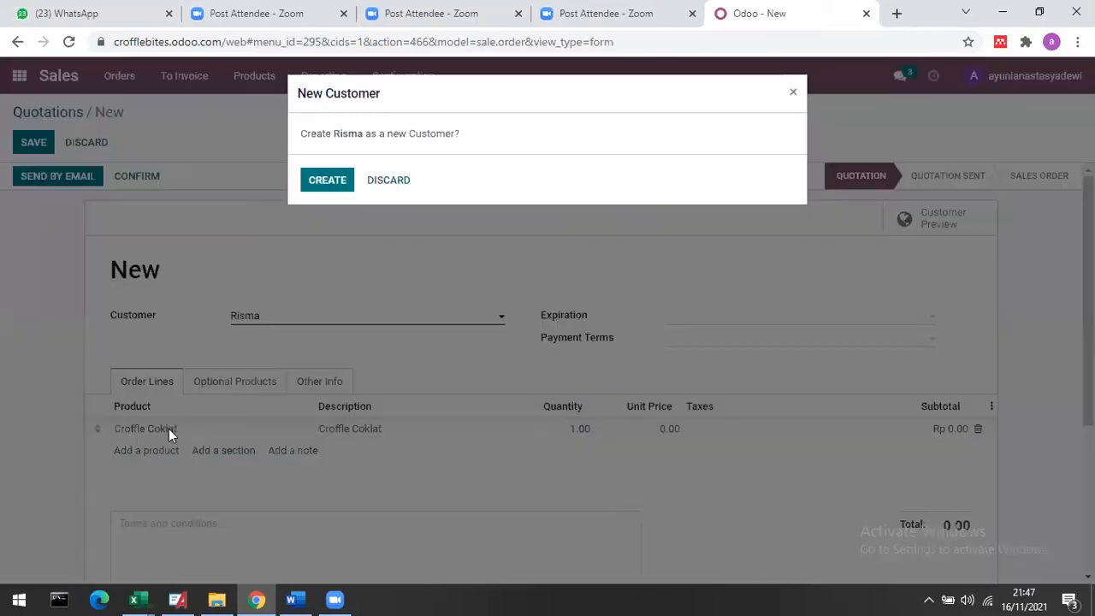
{"action": "left_click", "coordinate": [346, 186]}
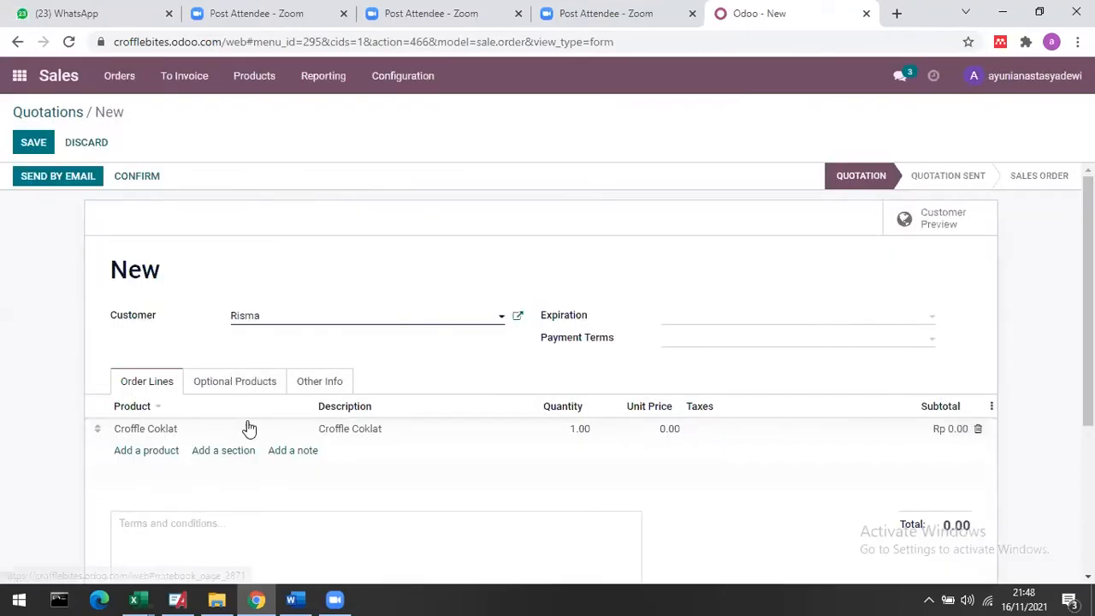
- Change the product on the existing order line to Croffle Lotus
{"action": "left_click", "coordinate": [160, 454]}
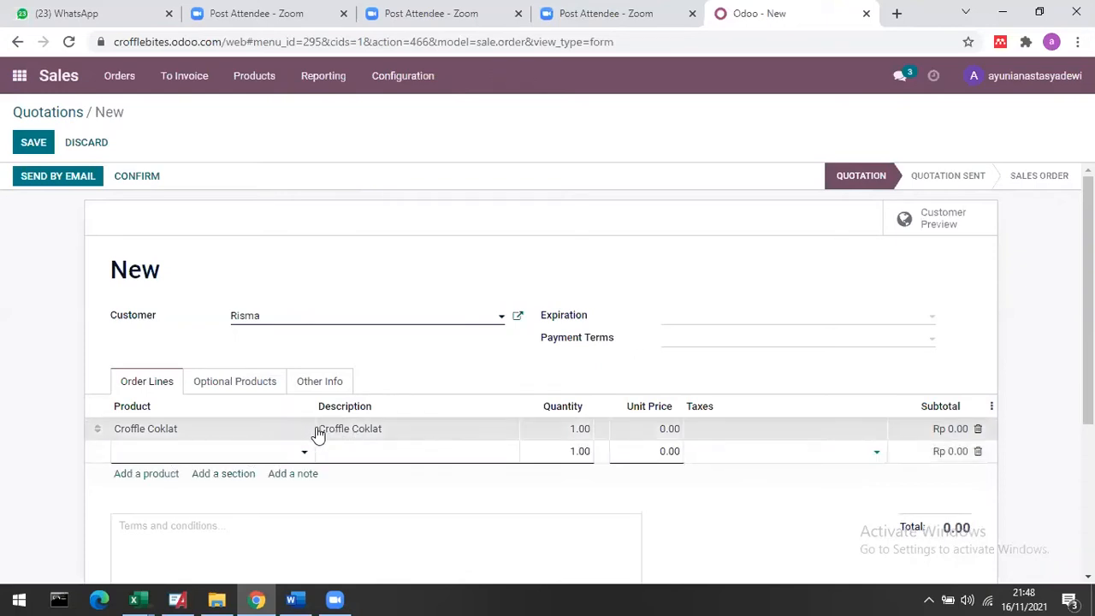
{"action": "left_click", "coordinate": [313, 432]}
{"action": "left_click", "coordinate": [291, 432]}
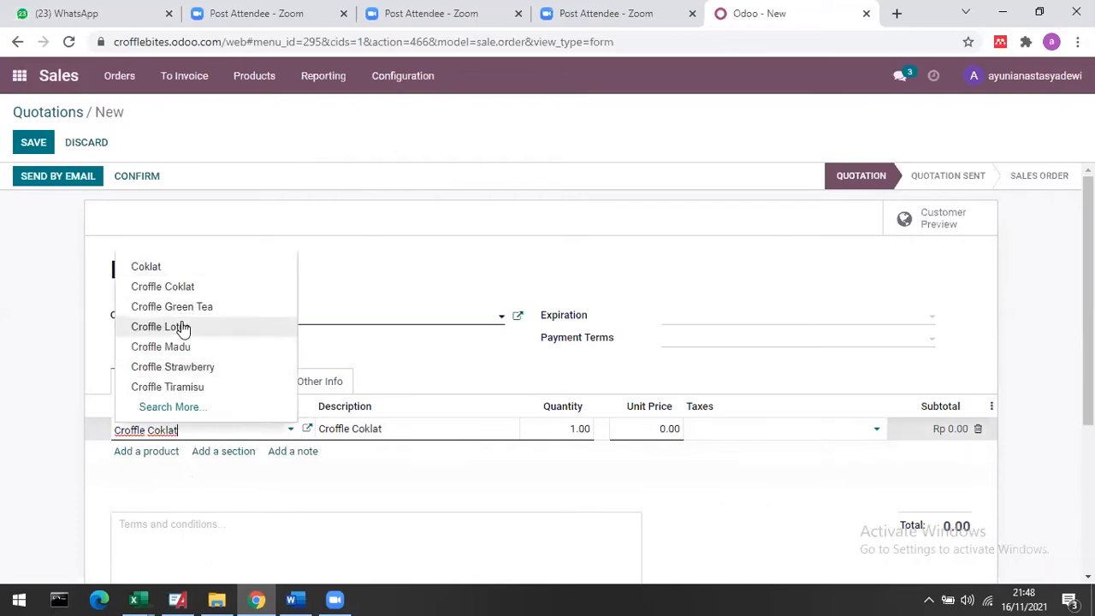
{"action": "left_click", "coordinate": [178, 324]}
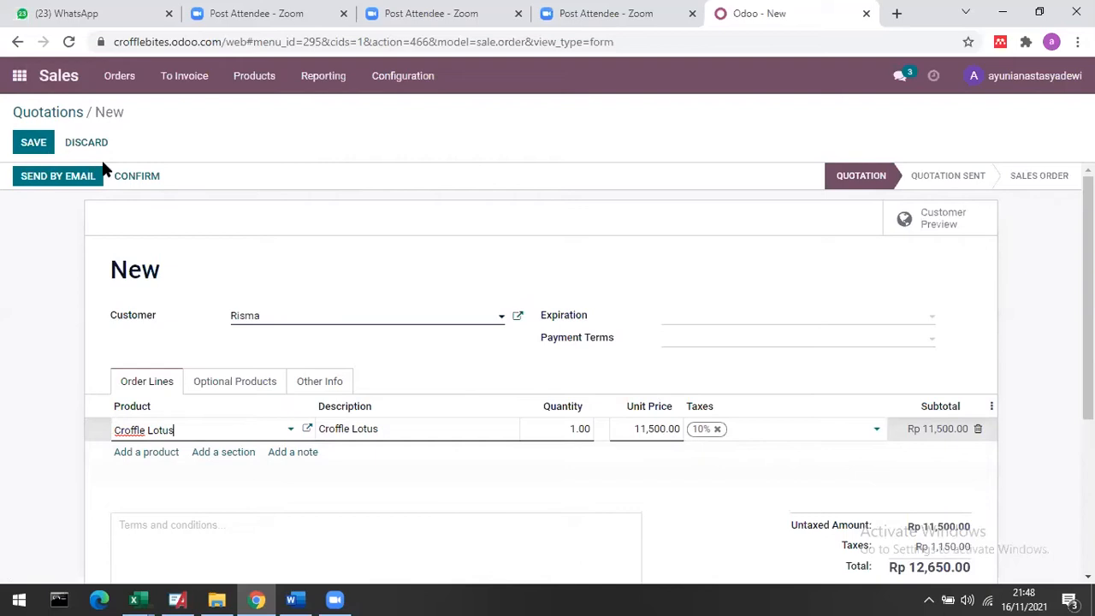
- Confirm the quotation as a sales order, and create and view a regular invoice for it
{"action": "left_click", "coordinate": [134, 177]}
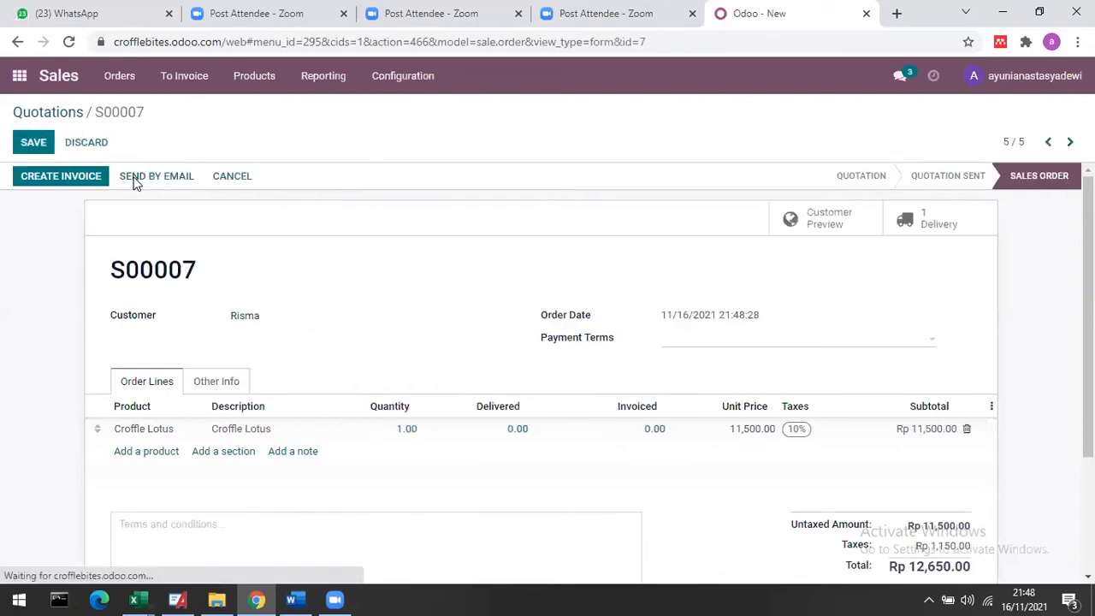
{"action": "left_click", "coordinate": [71, 179]}
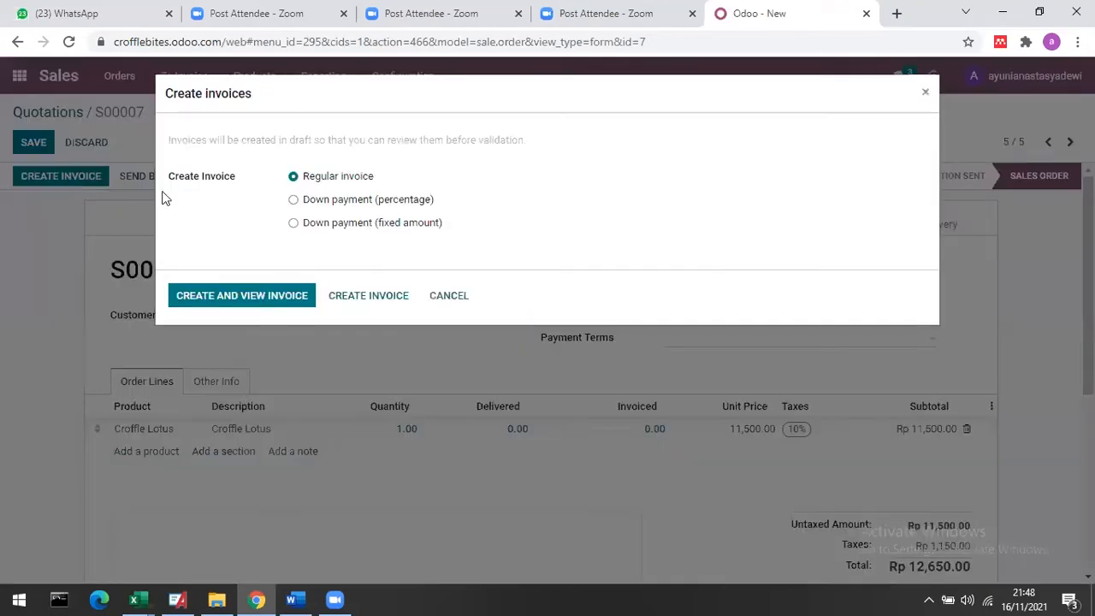
{"action": "left_click", "coordinate": [274, 299]}
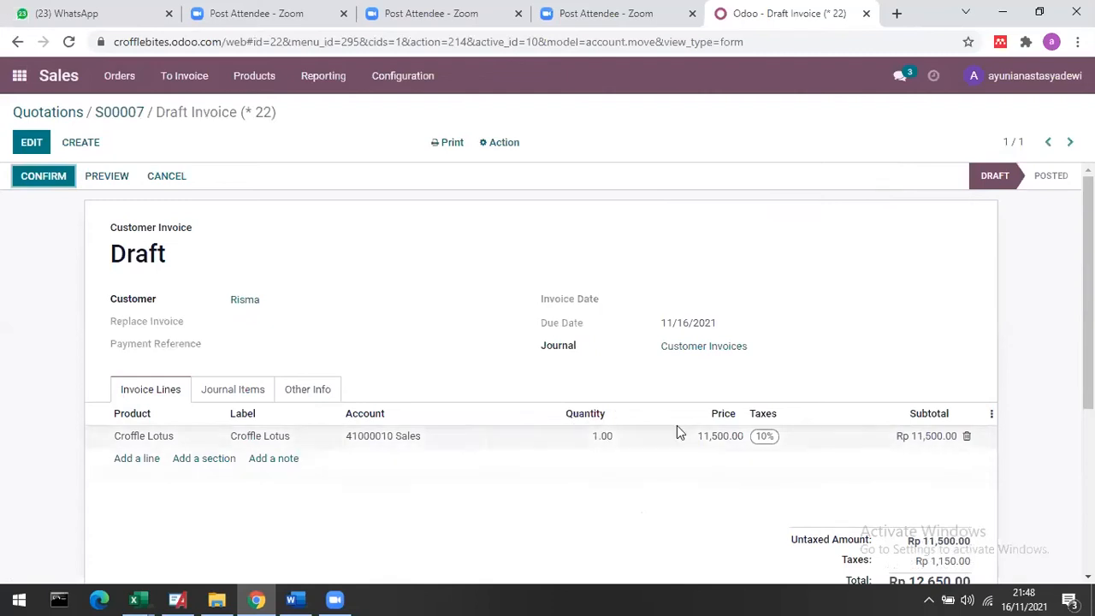
{"action": "scroll", "coordinate": [547, 373], "scroll_direction": "down", "scroll_amount": 1}
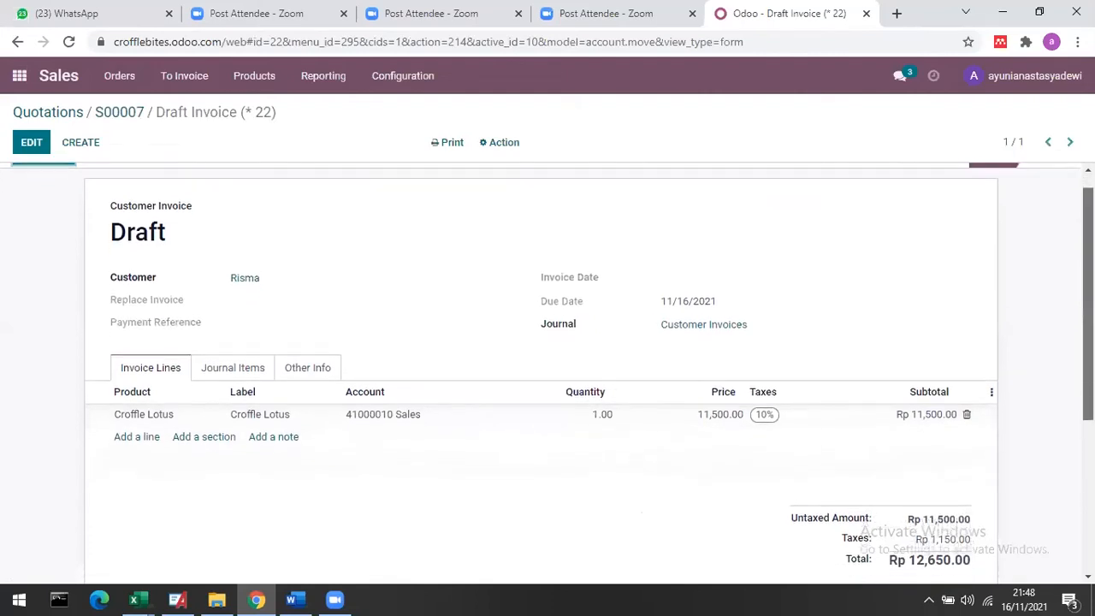
{"action": "scroll", "coordinate": [548, 373], "scroll_direction": "up", "scroll_amount": 1}
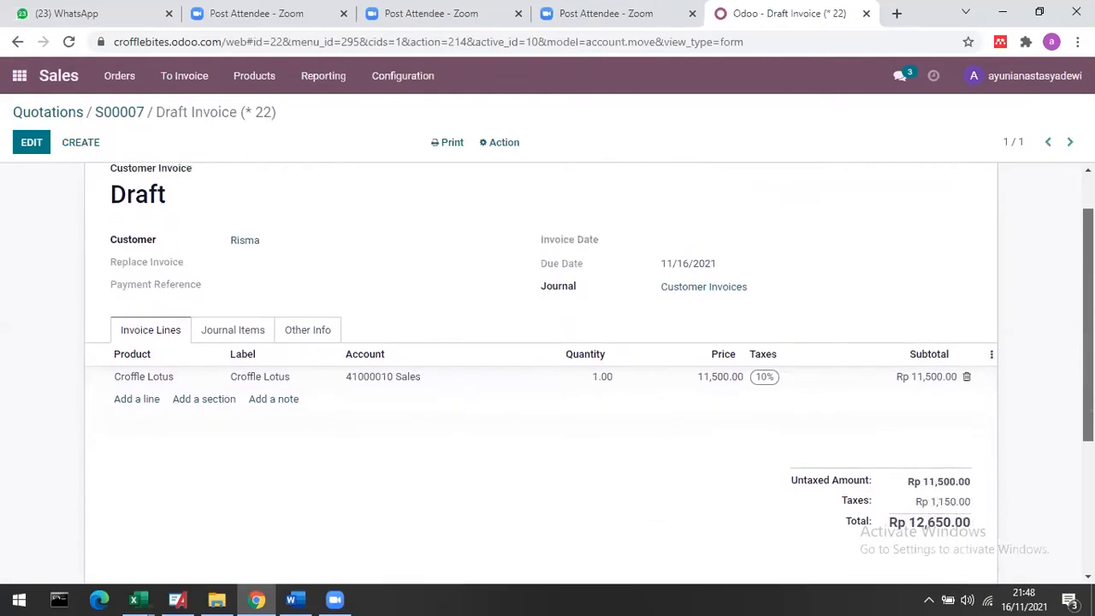
{"action": "scroll", "coordinate": [547, 373], "scroll_direction": "up", "scroll_amount": 1}
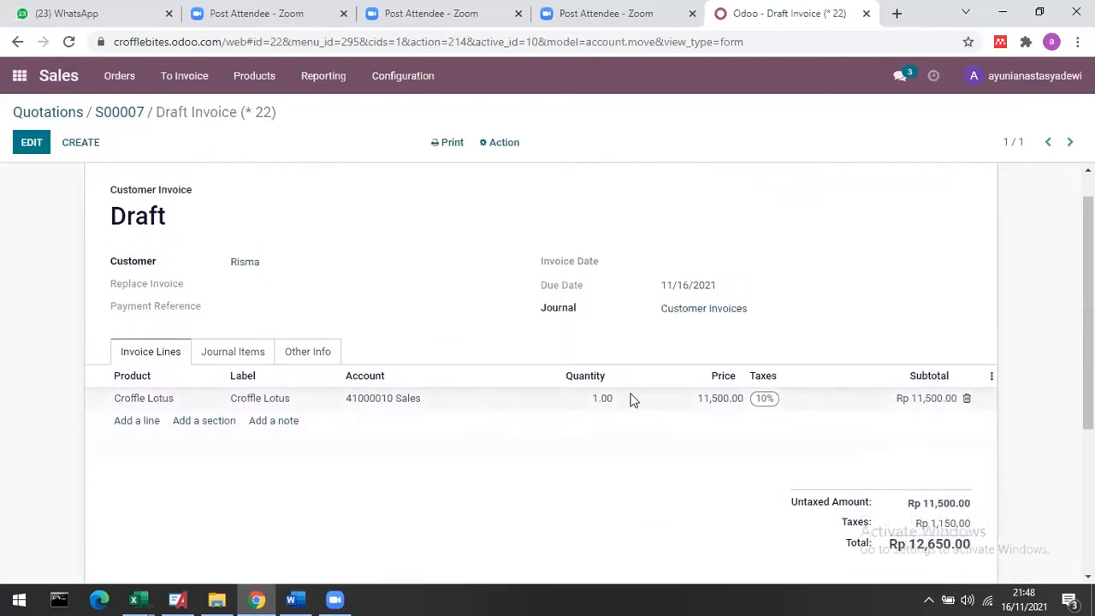
{"action": "scroll", "coordinate": [548, 372], "scroll_direction": "down", "scroll_amount": 2}
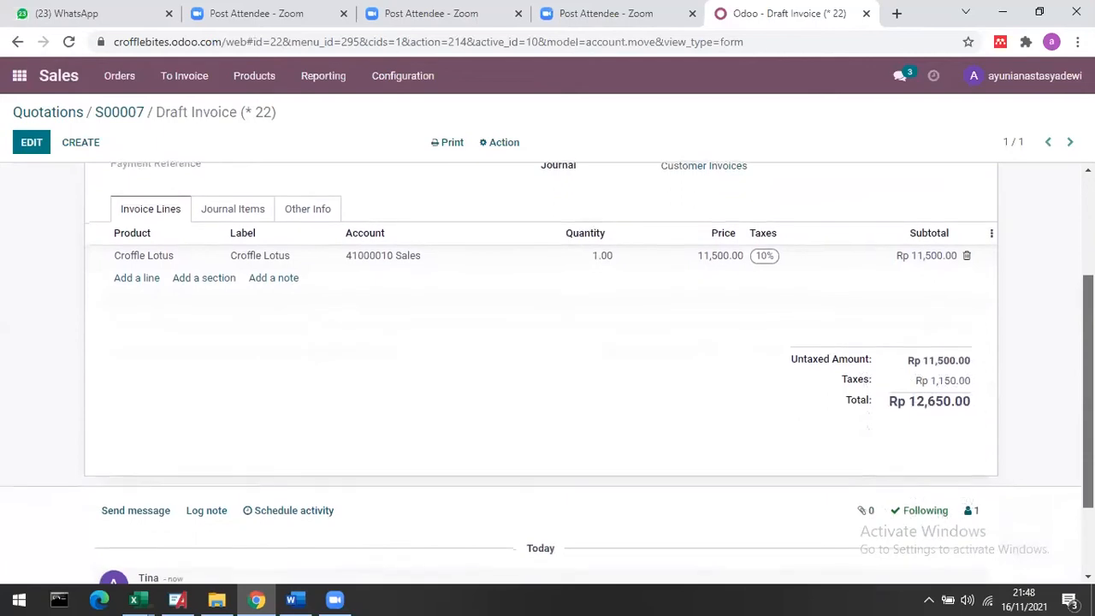
{"action": "scroll", "coordinate": [547, 373], "scroll_direction": "up", "scroll_amount": 2}
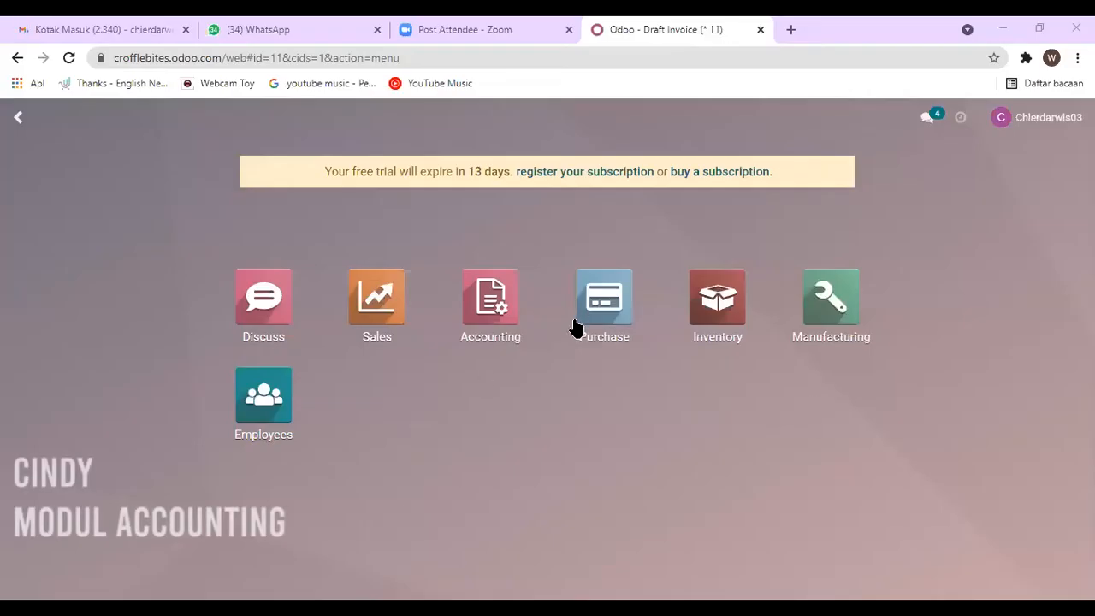
- Open the customer invoices list in the Accounting app
{"action": "left_click", "coordinate": [479, 315]}
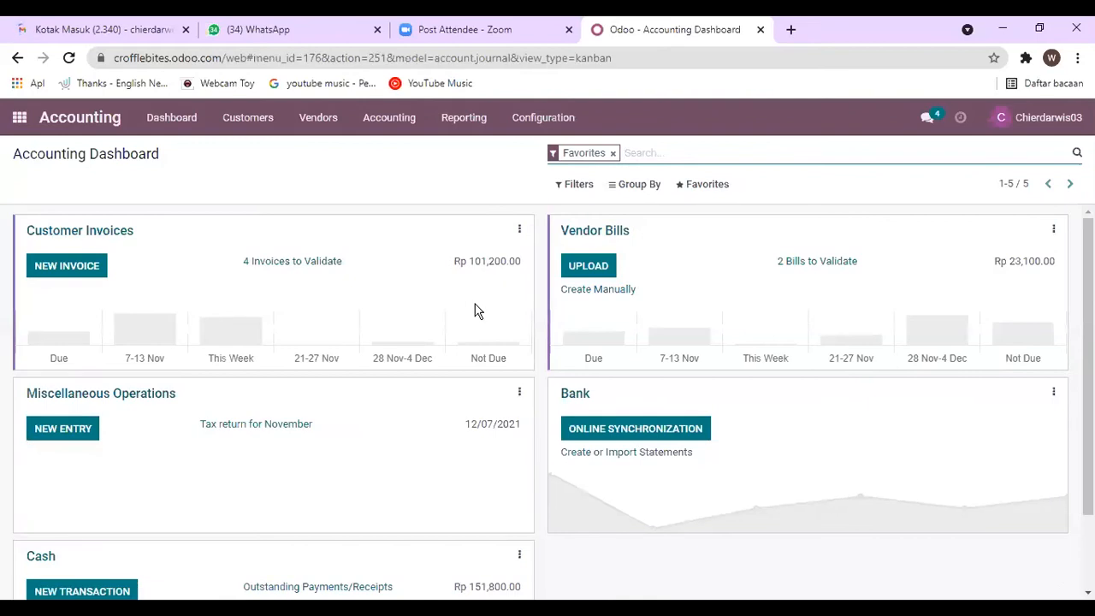
{"action": "left_click", "coordinate": [263, 123]}
{"action": "left_click", "coordinate": [266, 150]}
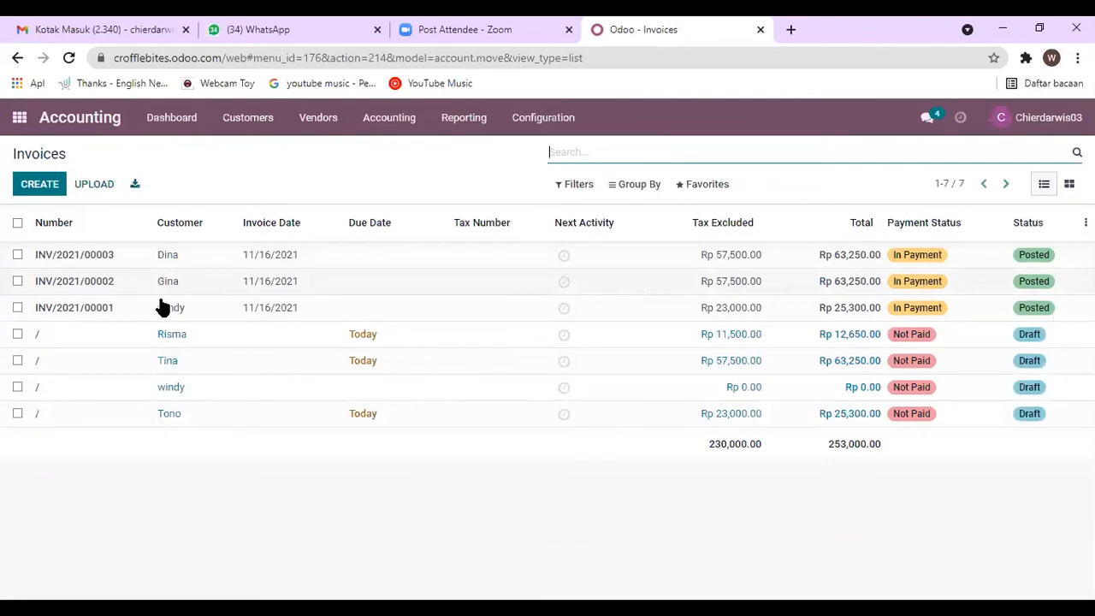
{"action": "left_click", "coordinate": [17, 335]}
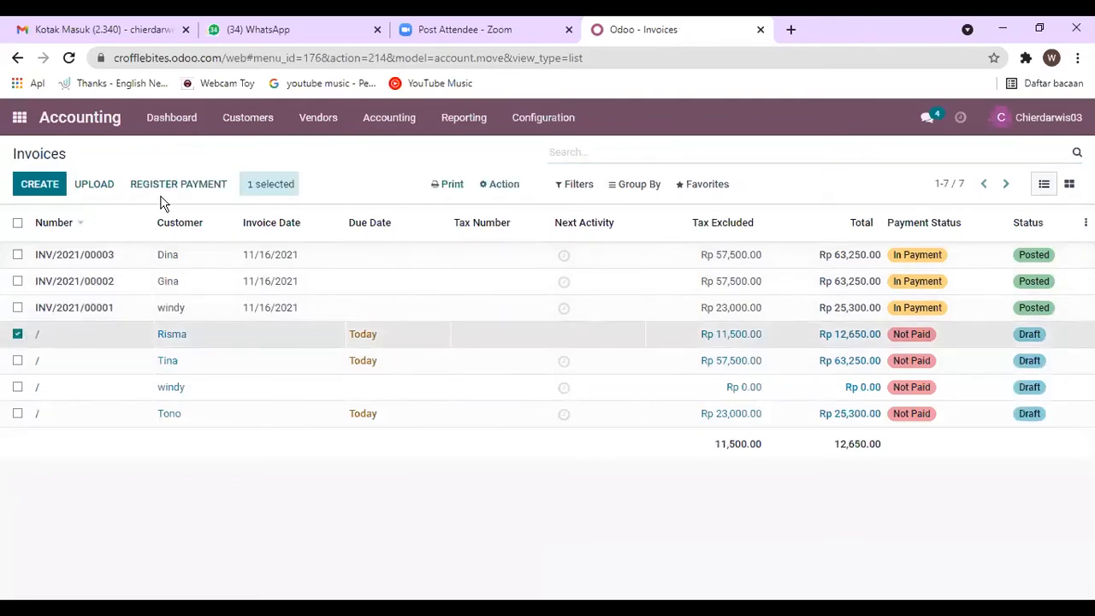
{"action": "left_click", "coordinate": [99, 187]}
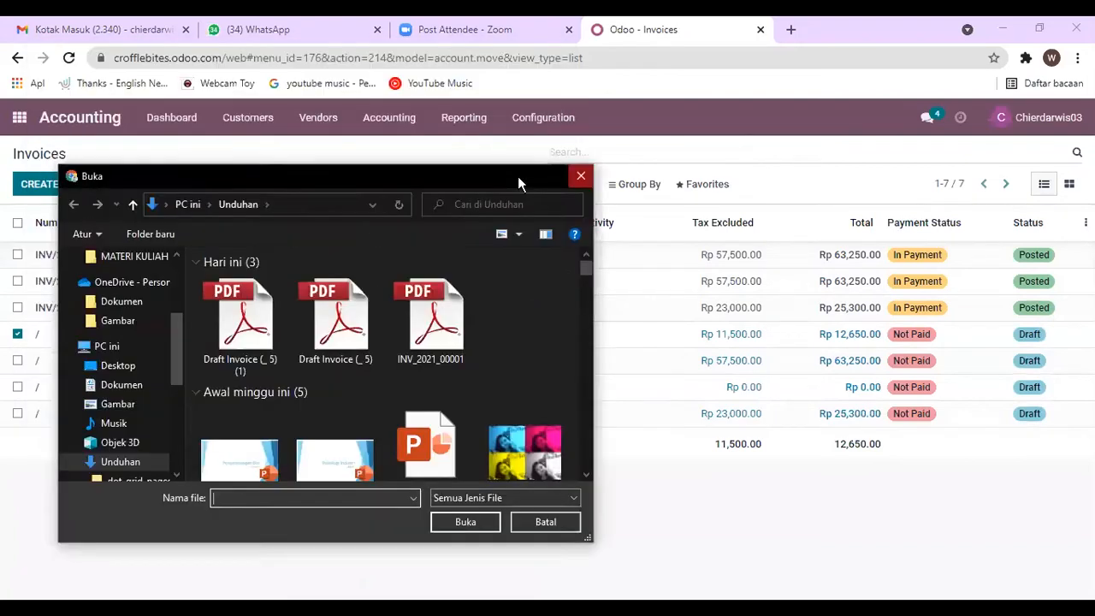
{"action": "left_click", "coordinate": [582, 177]}
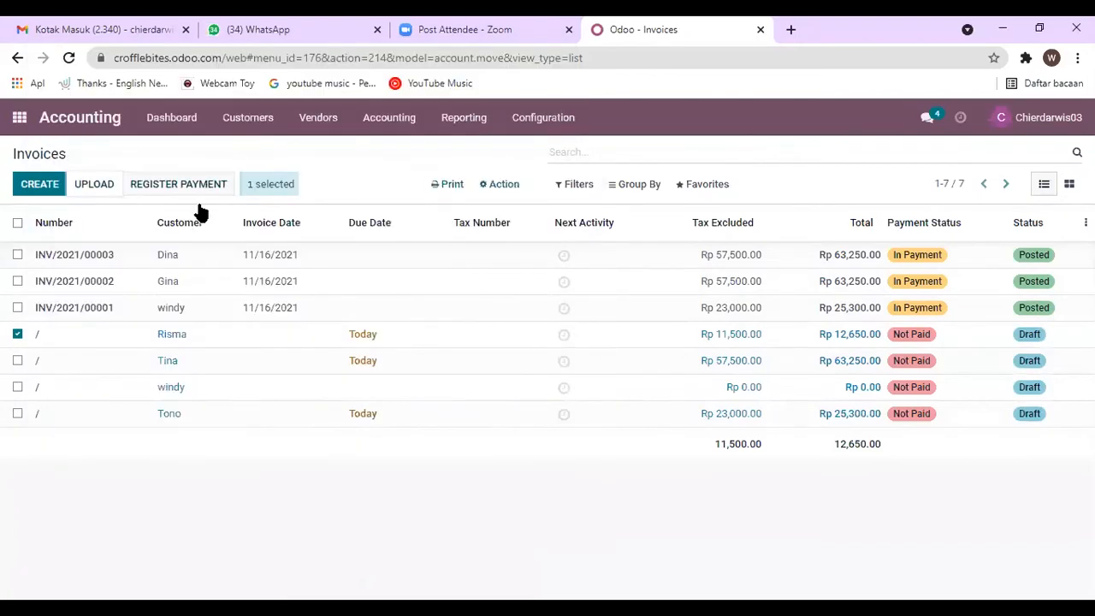
- Open the draft customer invoice for Rp 12,650.00 and confirm it
{"action": "left_click", "coordinate": [91, 342]}
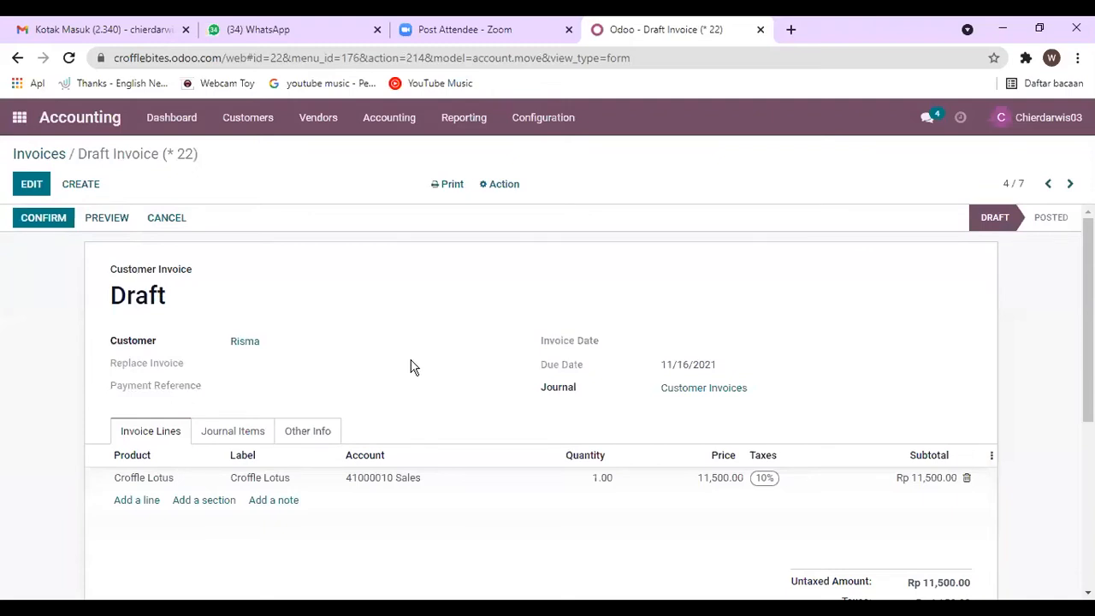
{"action": "scroll", "coordinate": [547, 369], "scroll_direction": "down", "scroll_amount": 1}
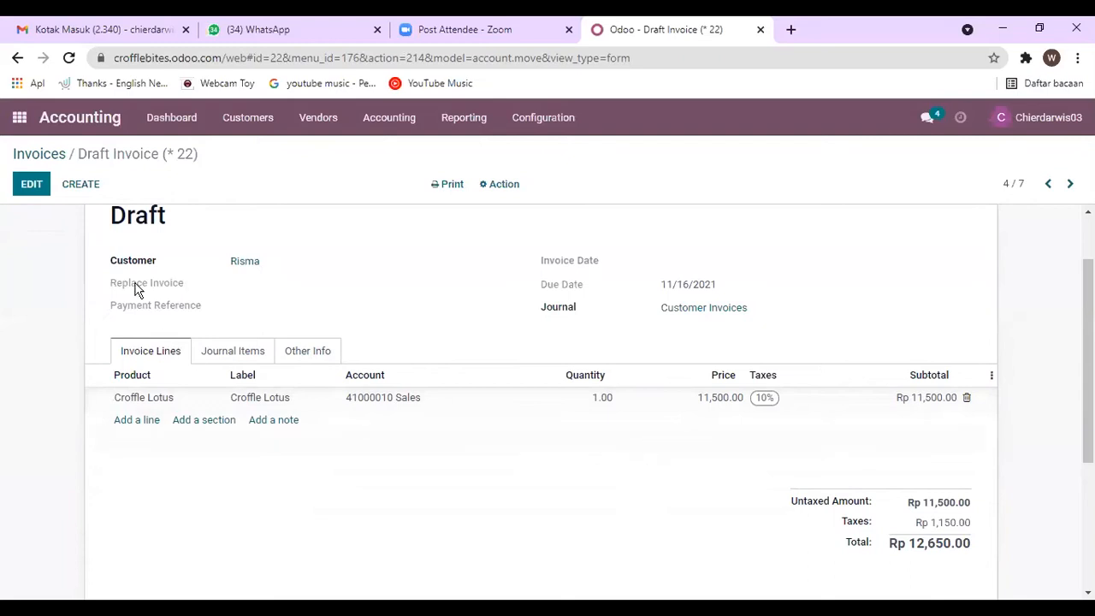
{"action": "scroll", "coordinate": [135, 289], "scroll_direction": "up", "scroll_amount": 1}
{"action": "scroll", "coordinate": [134, 289], "scroll_direction": "up", "scroll_amount": 1}
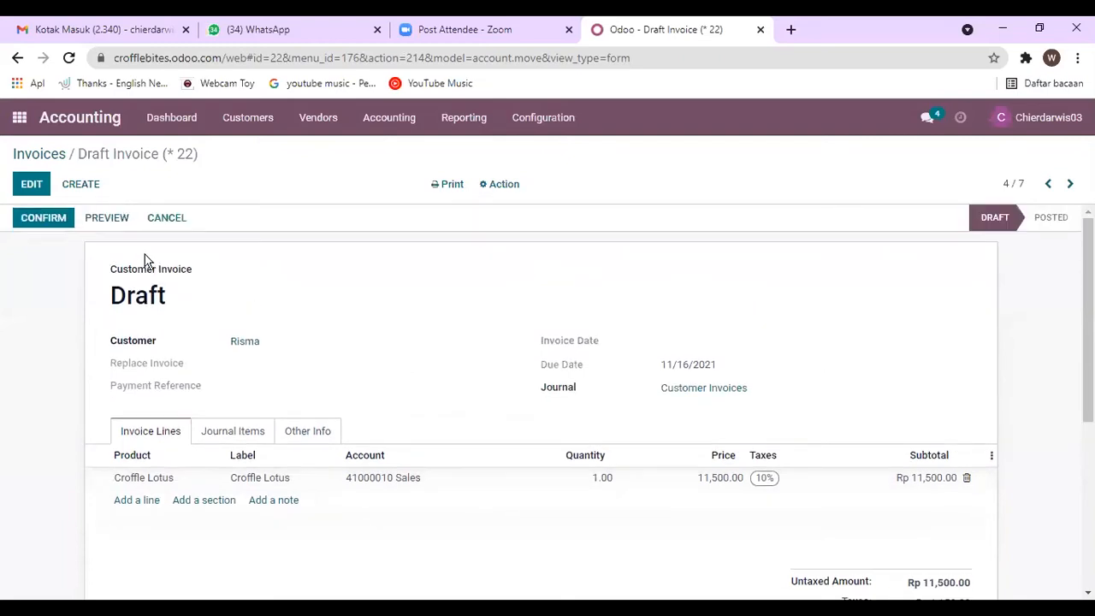
{"action": "left_click", "coordinate": [60, 222]}
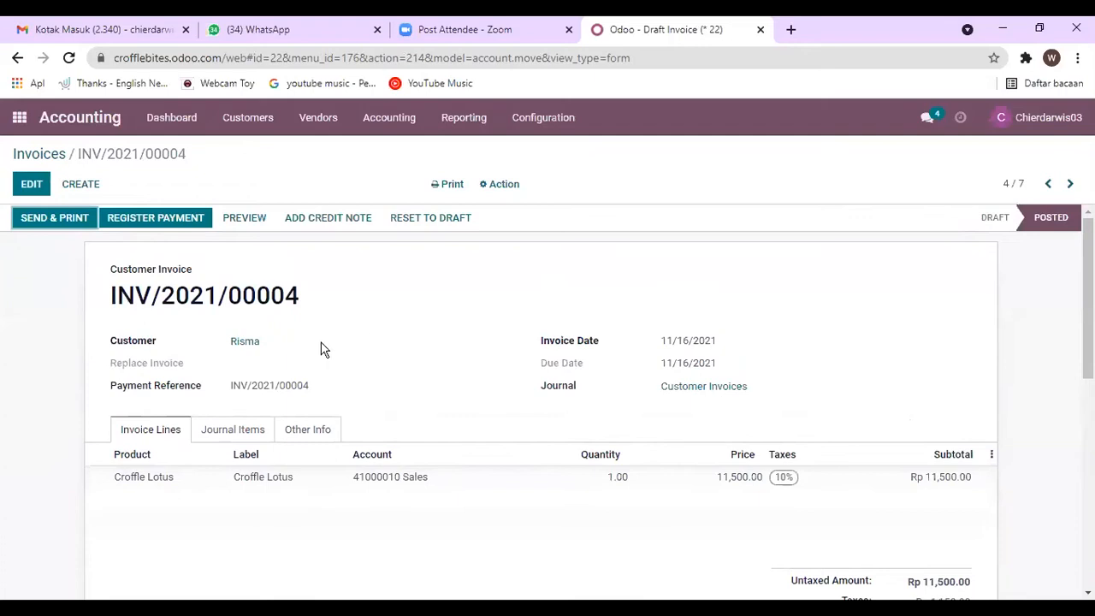
- Register the payment of the posted invoice using the Cash journal
{"action": "left_click", "coordinate": [182, 221]}
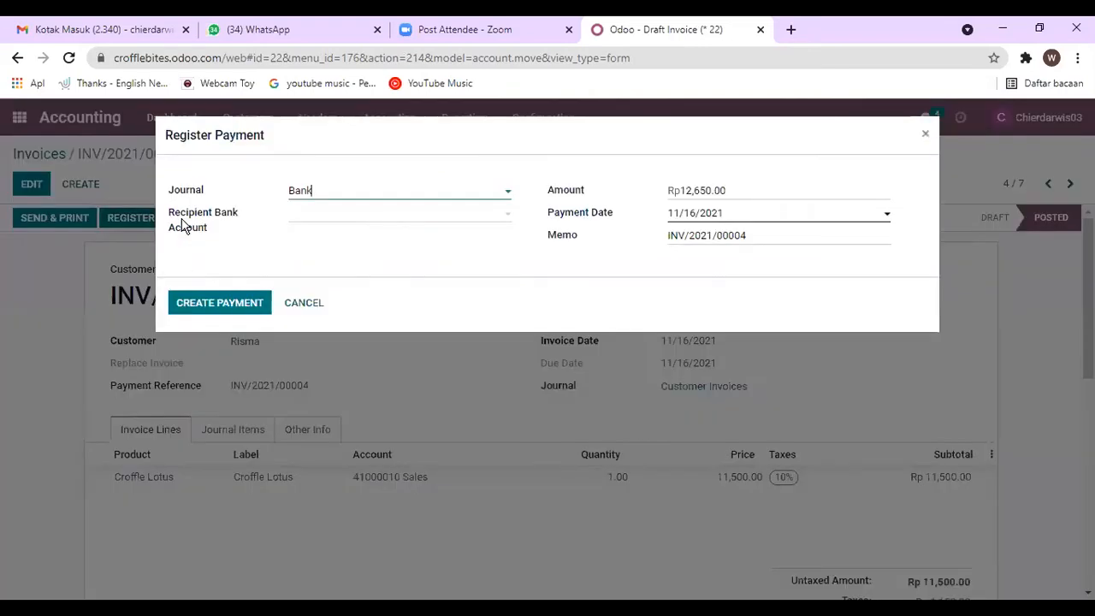
{"action": "left_click", "coordinate": [506, 194]}
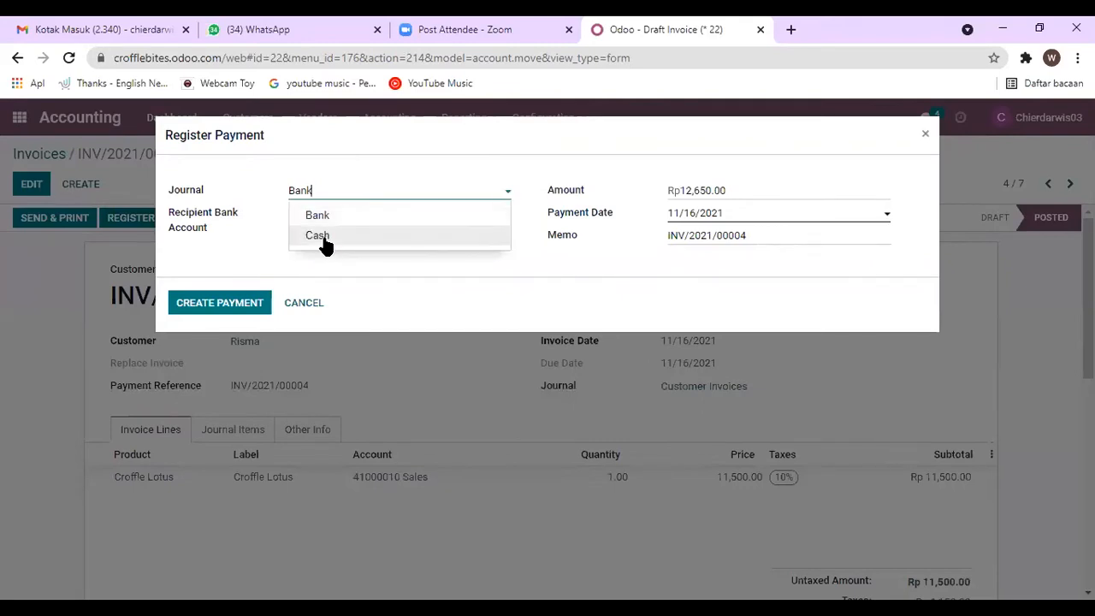
{"action": "left_click", "coordinate": [323, 242]}
{"action": "left_click", "coordinate": [221, 308]}
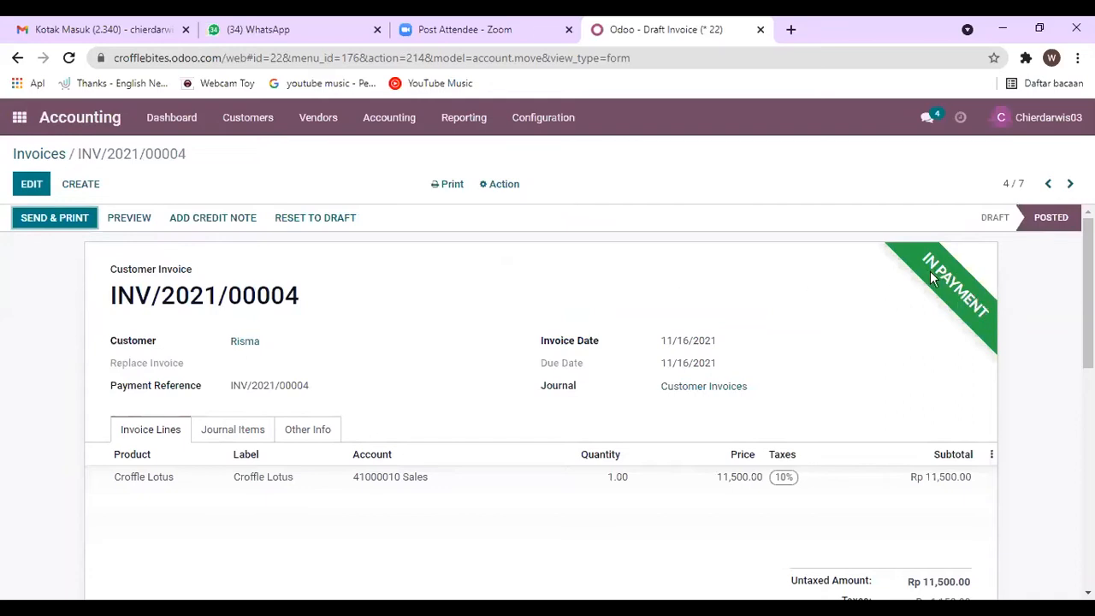
- Try to preview the paid invoice, and cancel leaving the page
{"action": "left_click", "coordinate": [130, 224]}
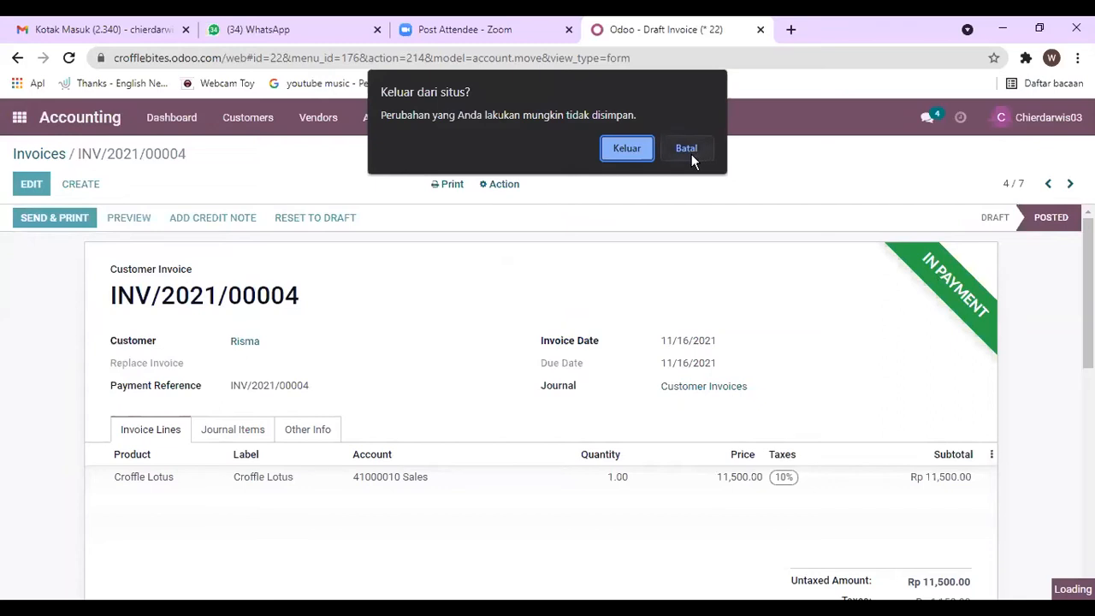
{"action": "left_click", "coordinate": [690, 152]}
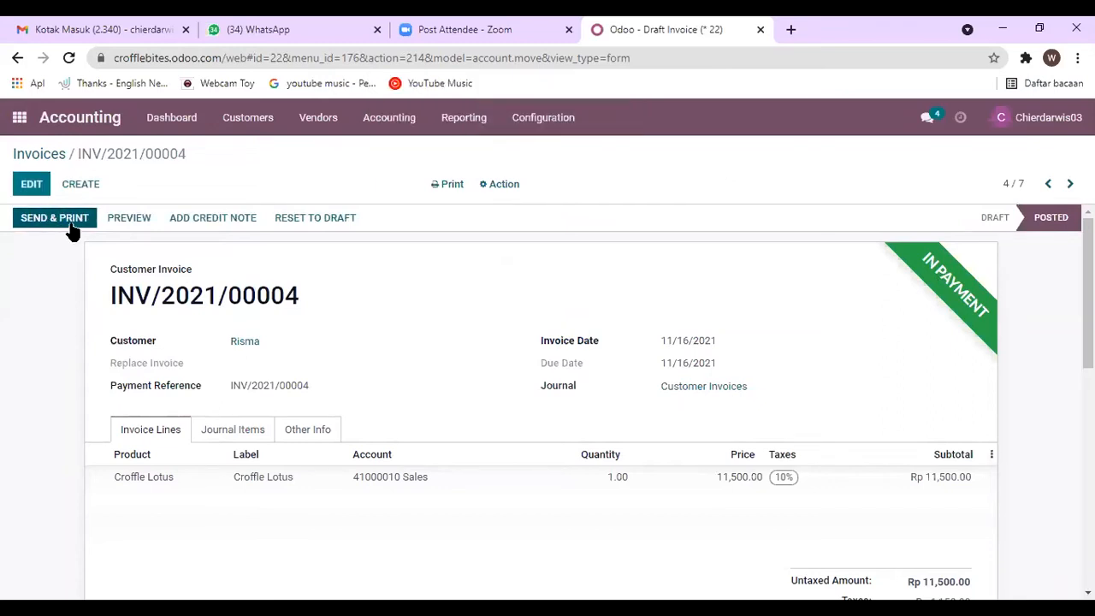
- Start sending the paid invoice, add the customer's missing email address to the contact, and send and print the invoice
{"action": "left_click", "coordinate": [72, 221]}
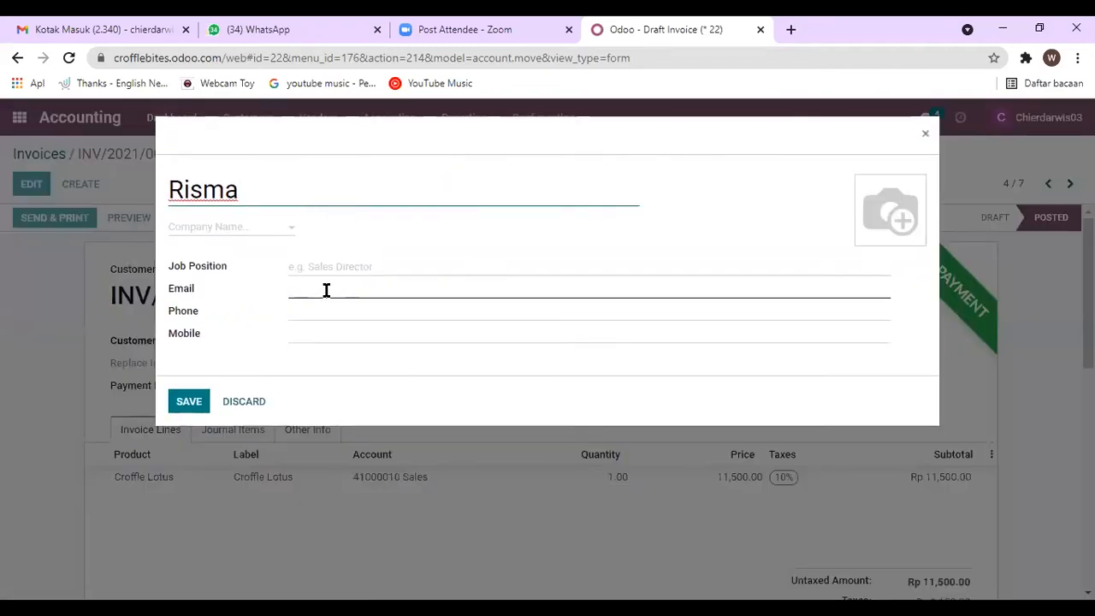
{"action": "left_click", "coordinate": [321, 289]}
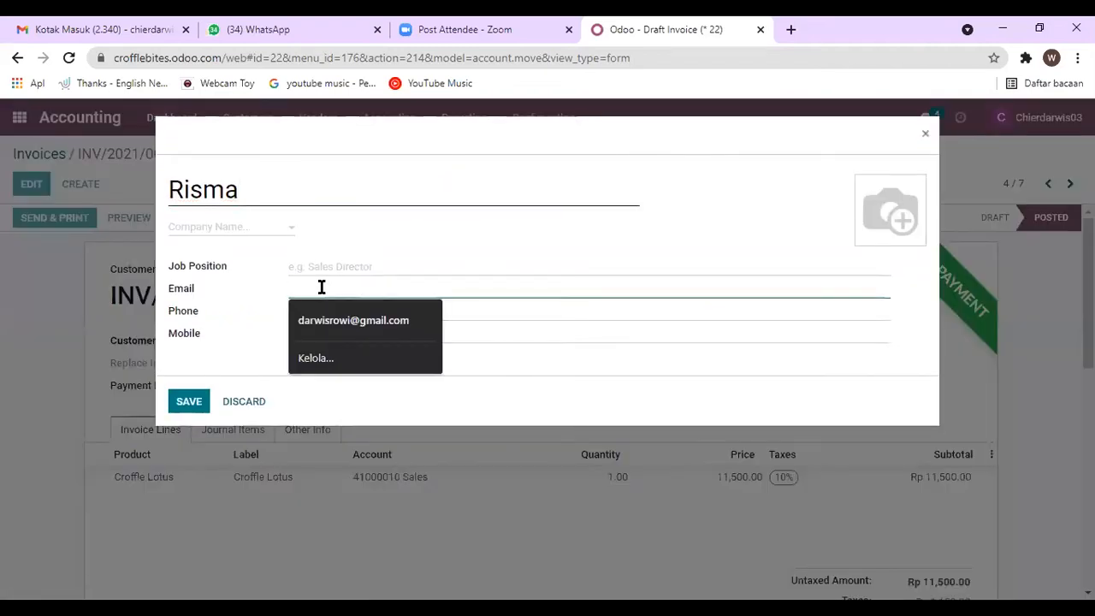
{"action": "type", "text": "c"}
{"action": "type", "text": "isma"}
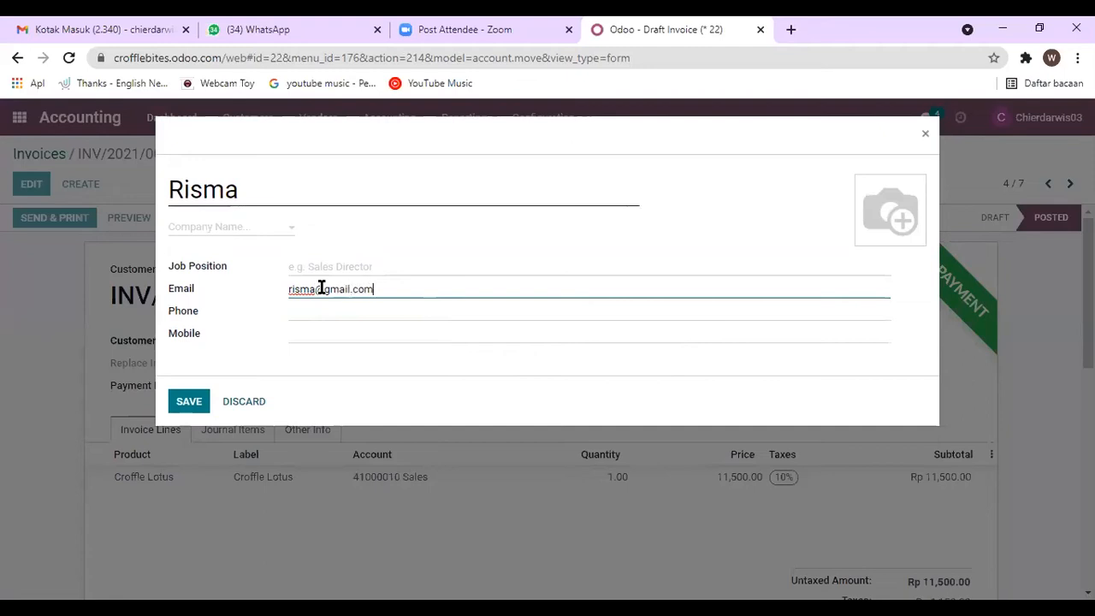
{"action": "left_click", "coordinate": [190, 401]}
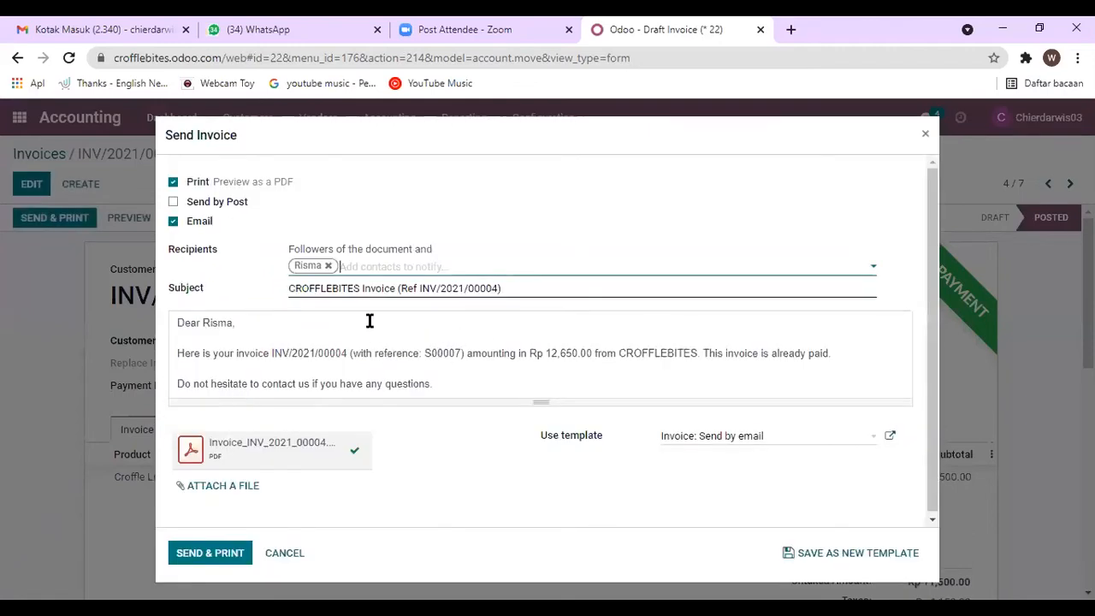
{"action": "left_click", "coordinate": [212, 553]}
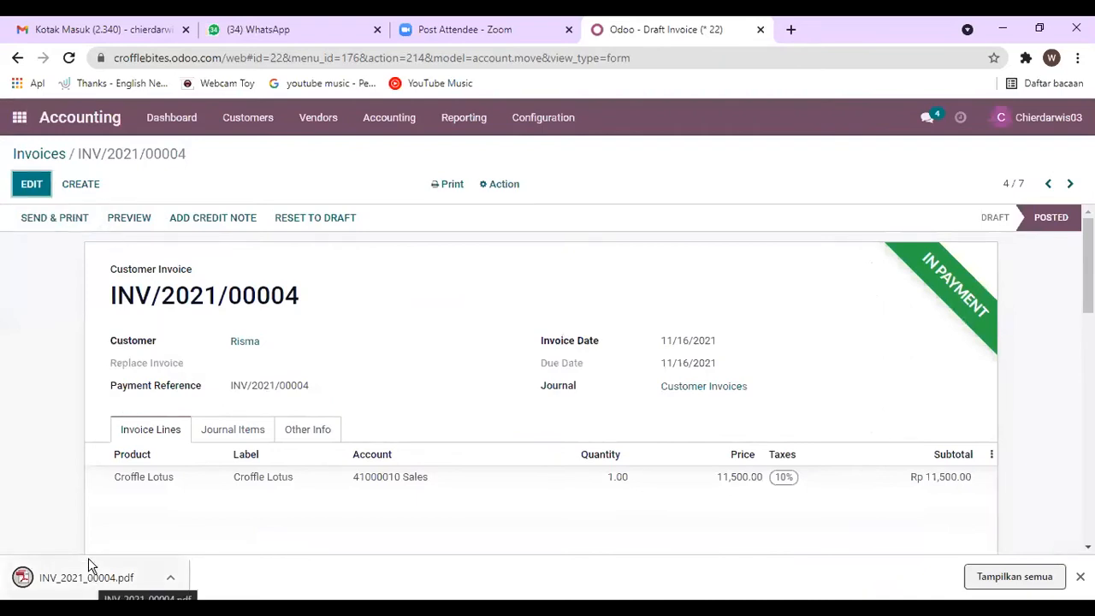
- Open the downloaded INV_2021_00004.pdf, review the invoice's line, tax and payment amounts, and return to the invoice record
{"action": "left_click", "coordinate": [131, 227]}
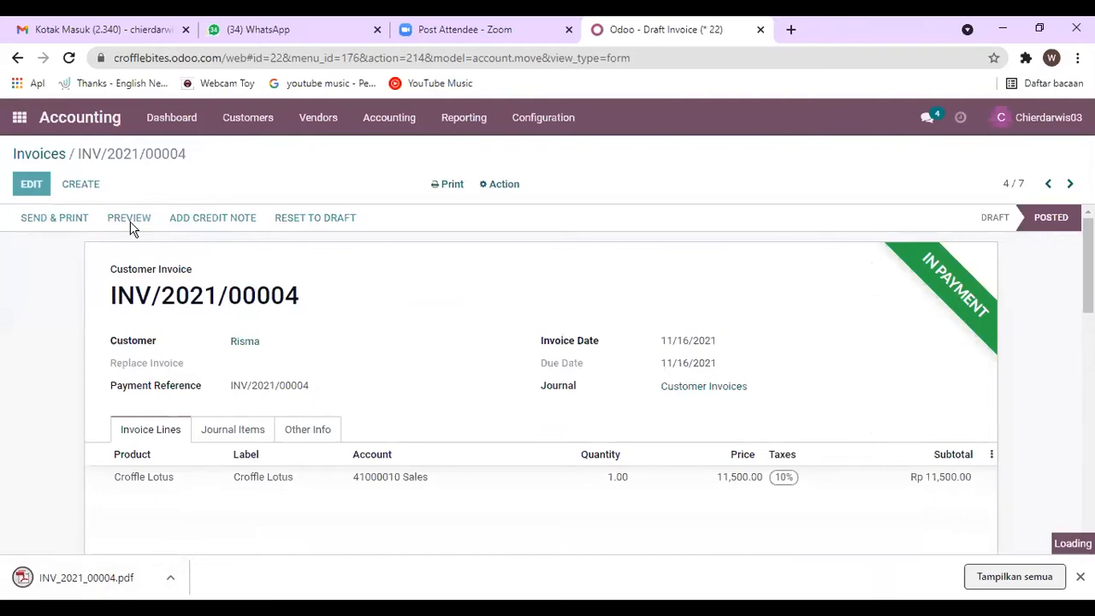
{"action": "left_click", "coordinate": [90, 581]}
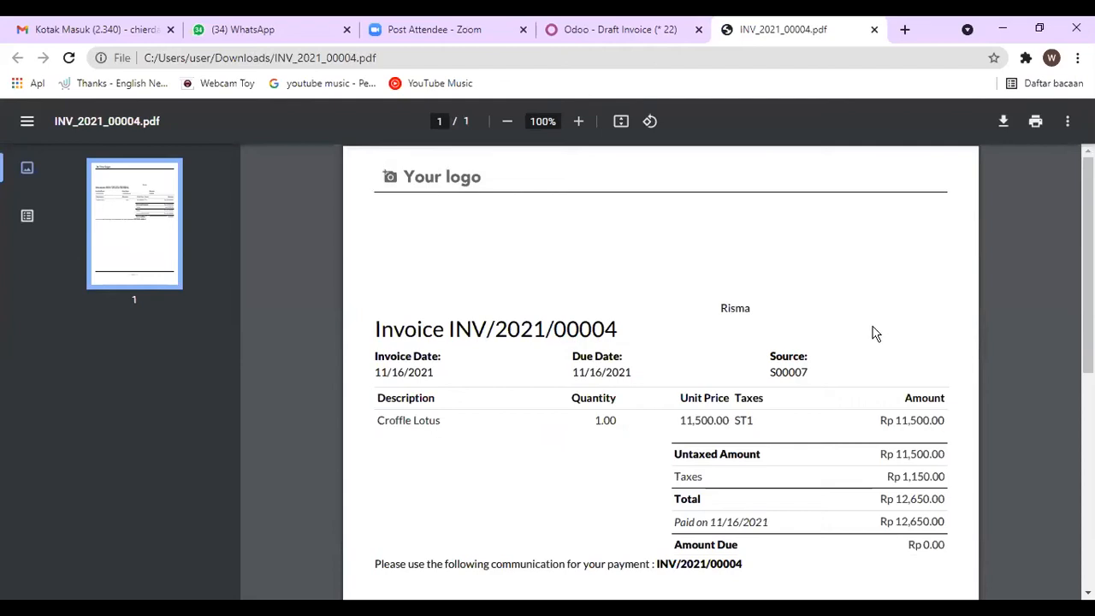
{"action": "scroll", "coordinate": [855, 335], "scroll_direction": "down", "scroll_amount": 1}
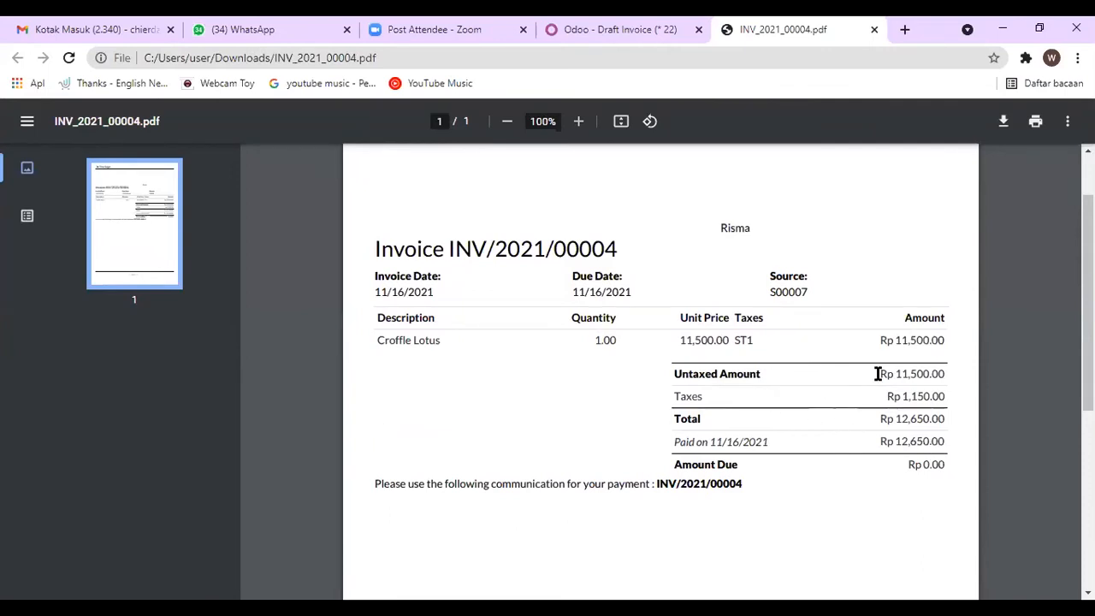
{"action": "scroll", "coordinate": [891, 451], "scroll_direction": "down", "scroll_amount": 2}
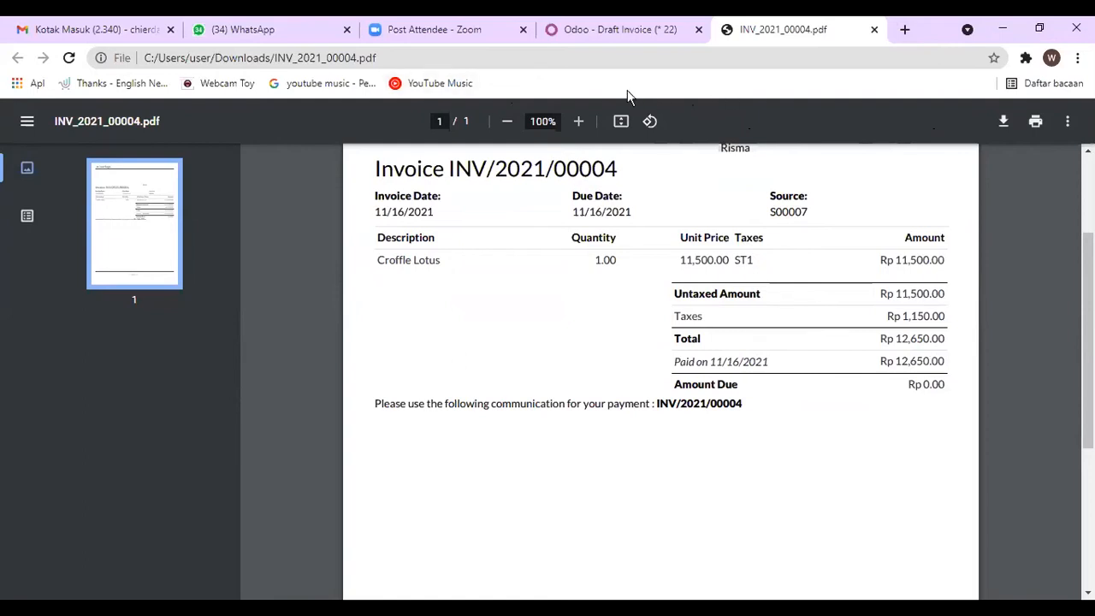
{"action": "left_click", "coordinate": [967, 31]}
{"action": "left_click", "coordinate": [951, 298]}
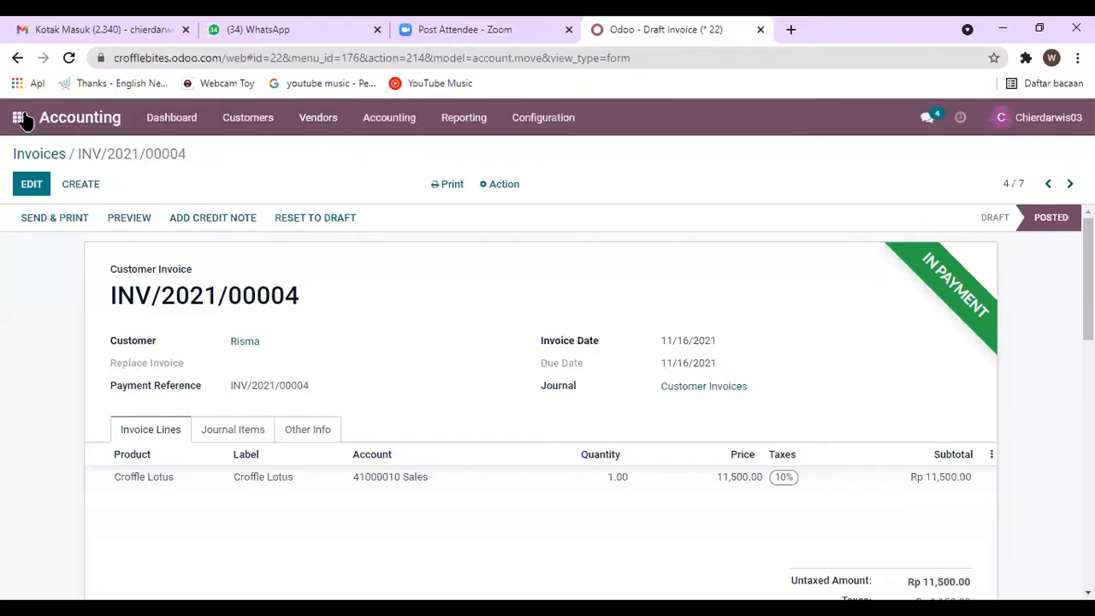
- Create a vendor bill manually from the Accounting dashboard with BELLE FOOD as the vendor
{"action": "left_click", "coordinate": [19, 117]}
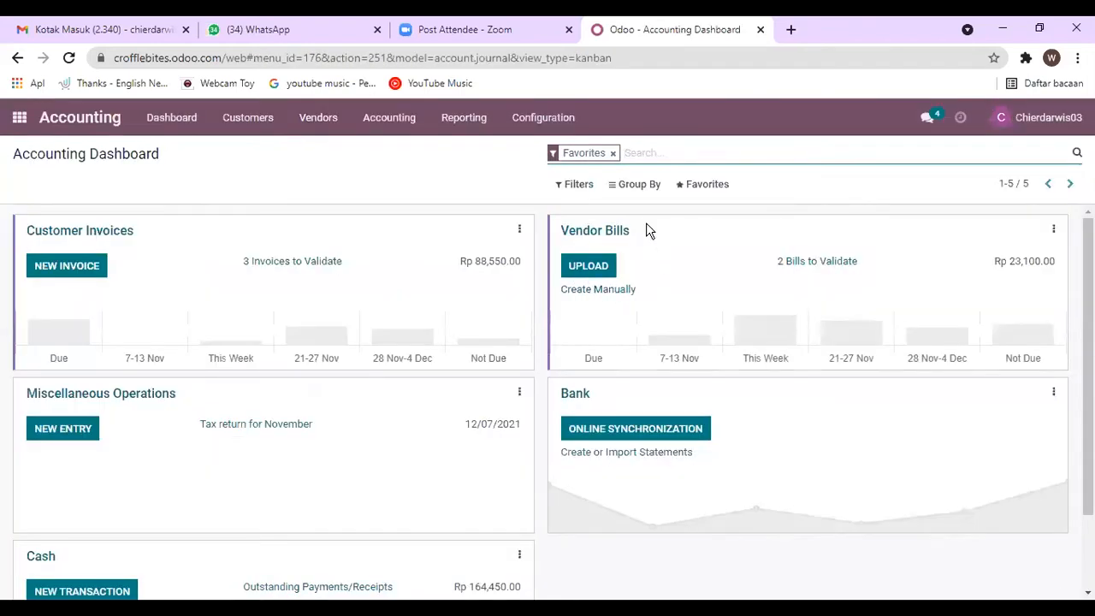
{"action": "left_click", "coordinate": [621, 292]}
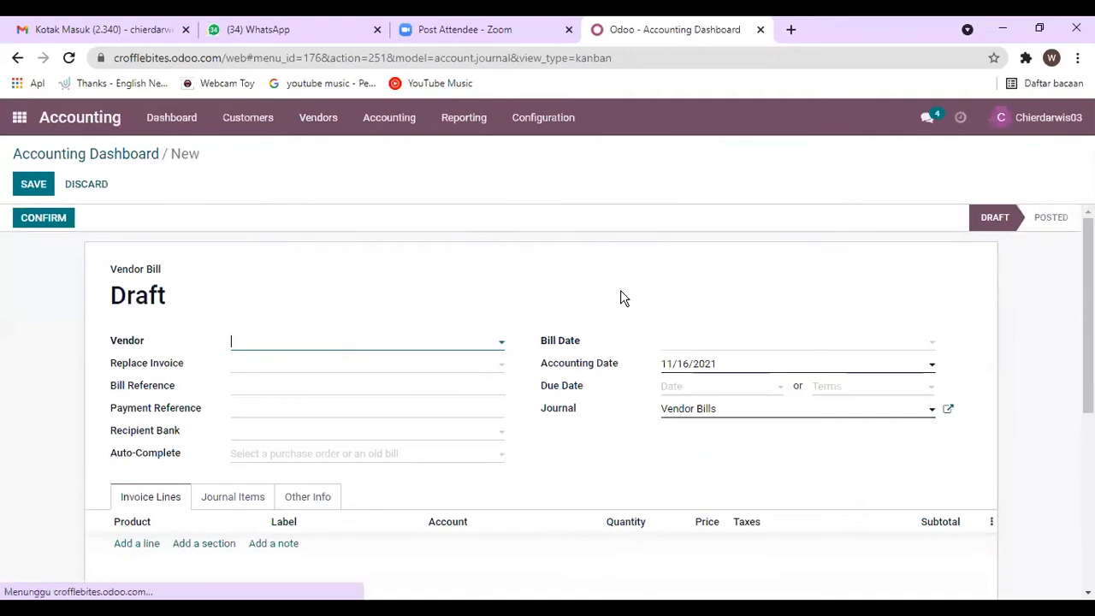
{"action": "left_click", "coordinate": [500, 342]}
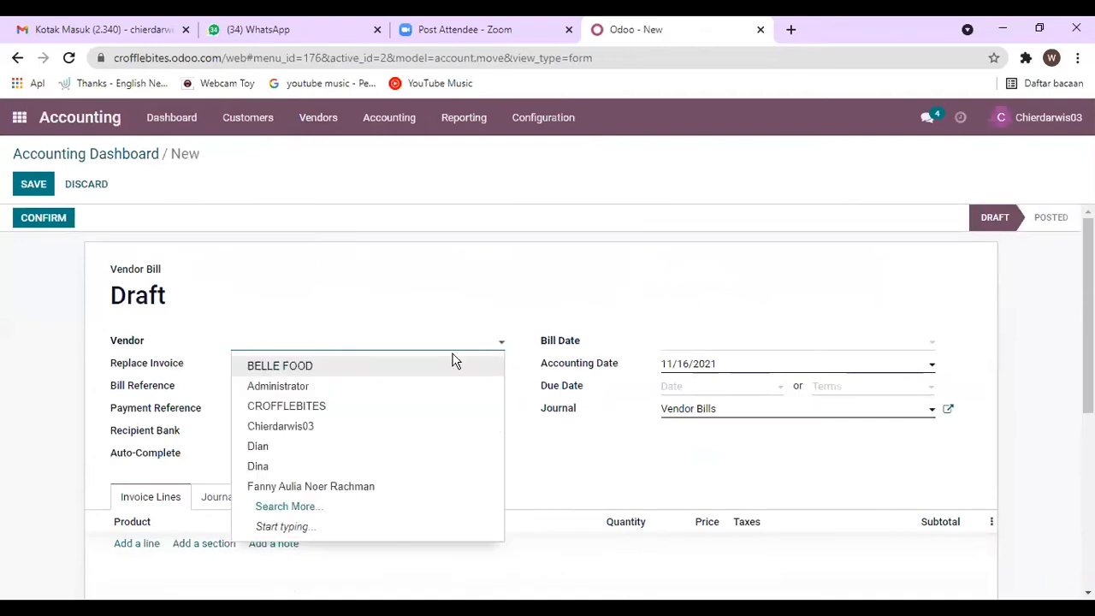
{"action": "left_click", "coordinate": [311, 373]}
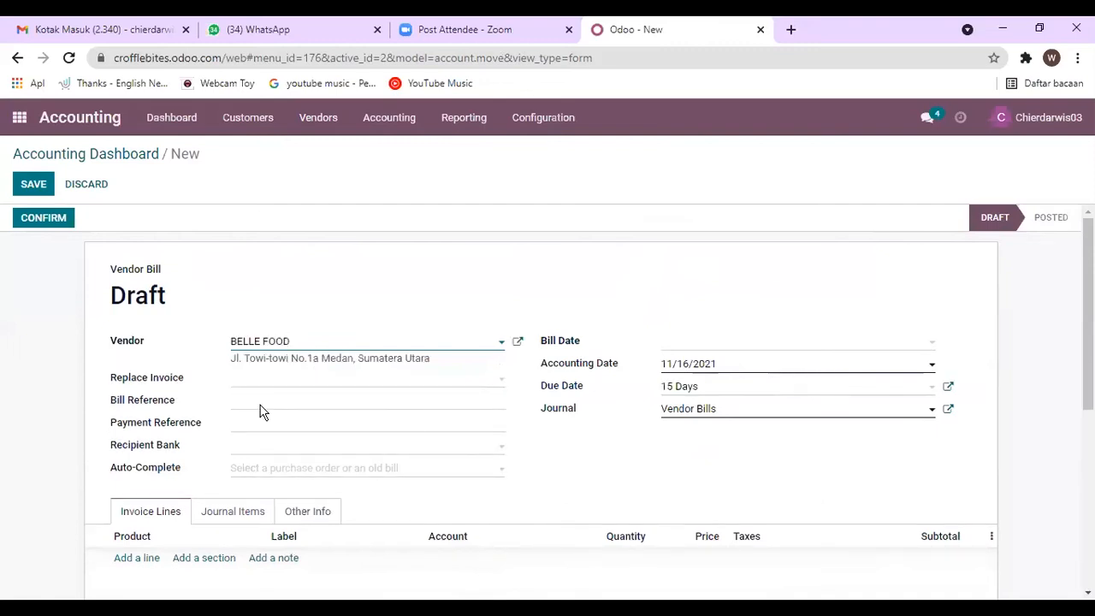
- Set the vendor bill's date to 11/18/2021 and its payment terms to Immediate Payment
{"action": "left_click", "coordinate": [752, 346]}
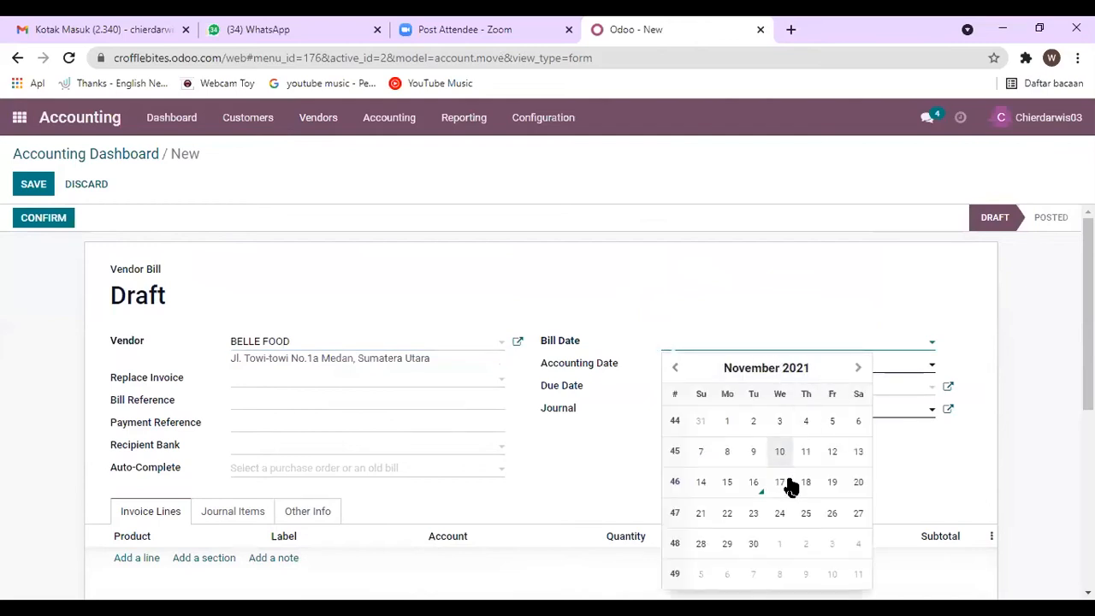
{"action": "left_click", "coordinate": [799, 486]}
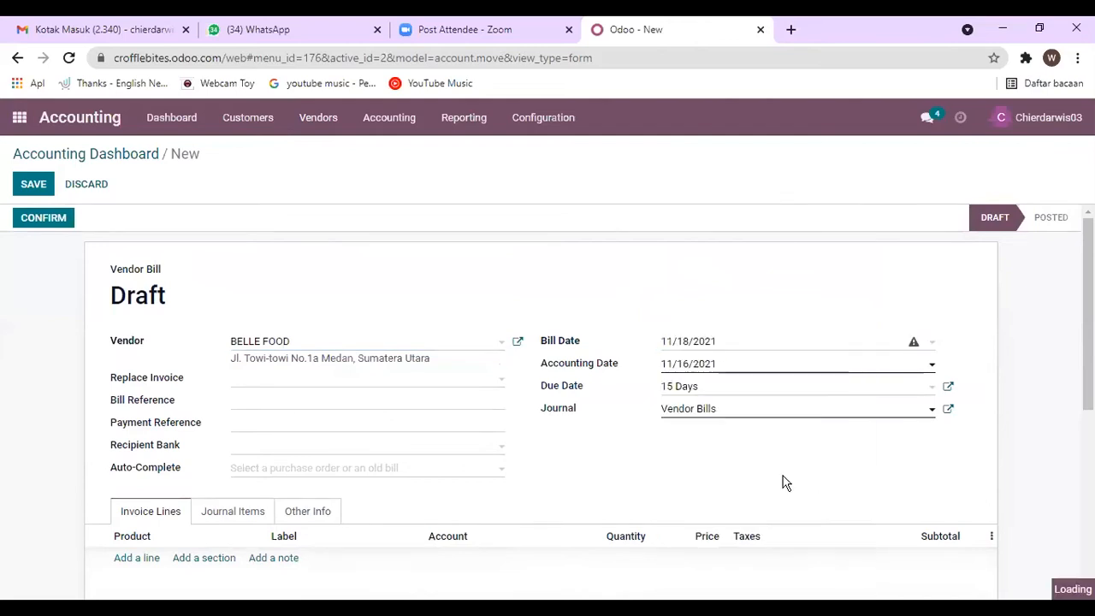
{"action": "left_click", "coordinate": [925, 384]}
{"action": "left_click", "coordinate": [673, 435]}
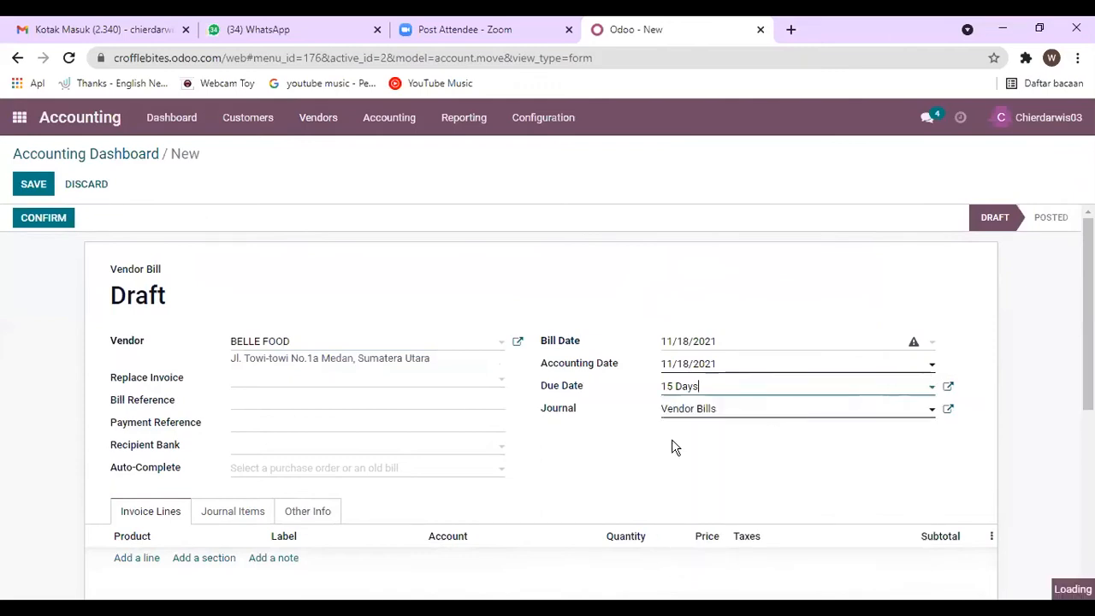
- Add a bill line for Croffle Coklat with a quantity of 10
{"action": "scroll", "coordinate": [513, 454], "scroll_direction": "down", "scroll_amount": 2}
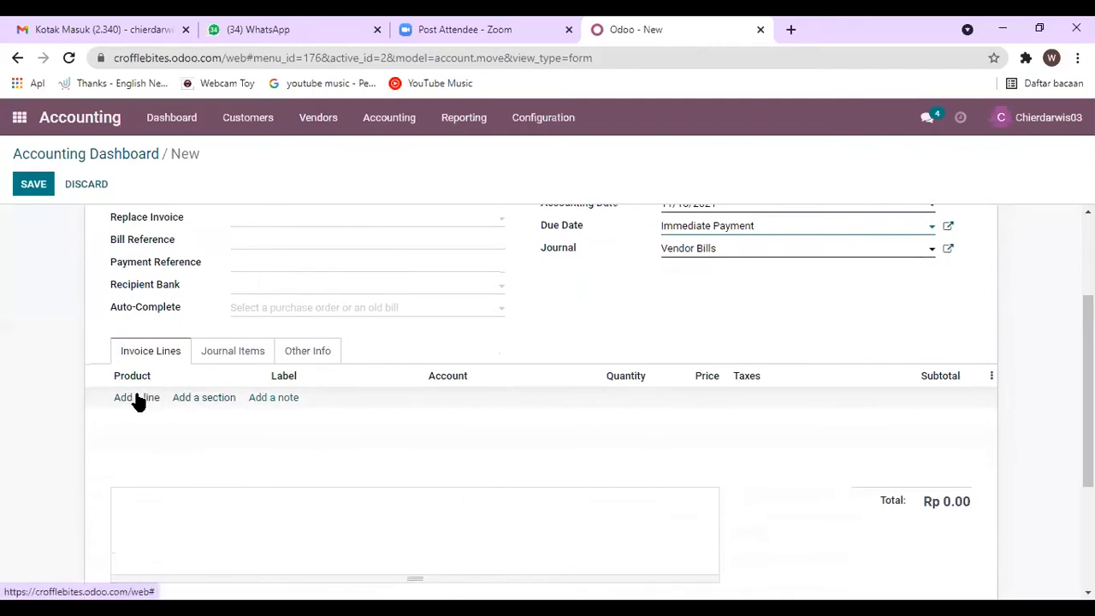
{"action": "left_click", "coordinate": [136, 398]}
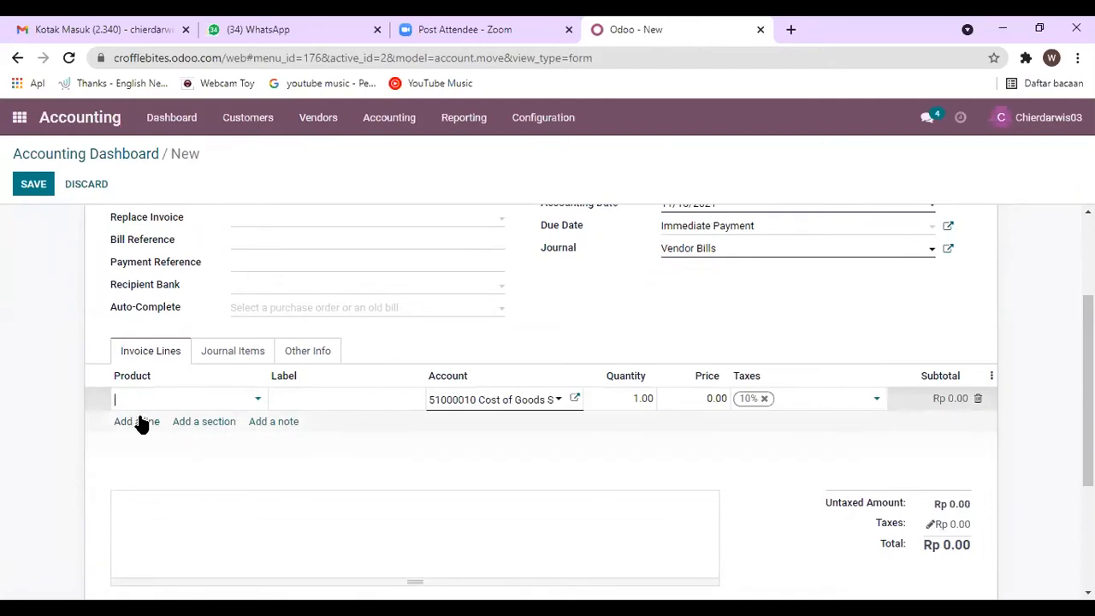
{"action": "left_click", "coordinate": [259, 399]}
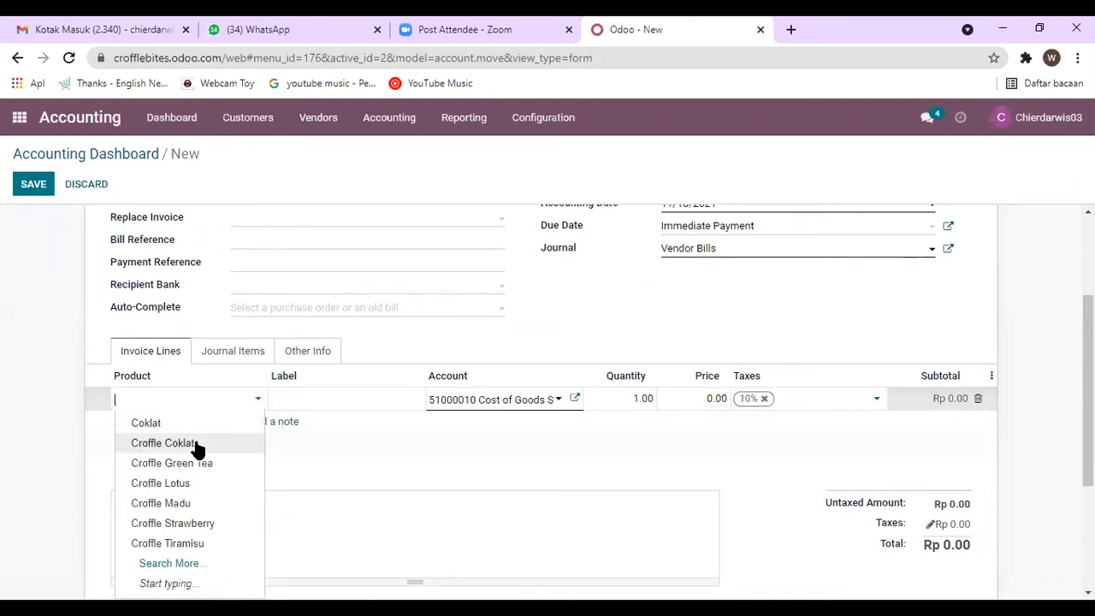
{"action": "left_click", "coordinate": [197, 443]}
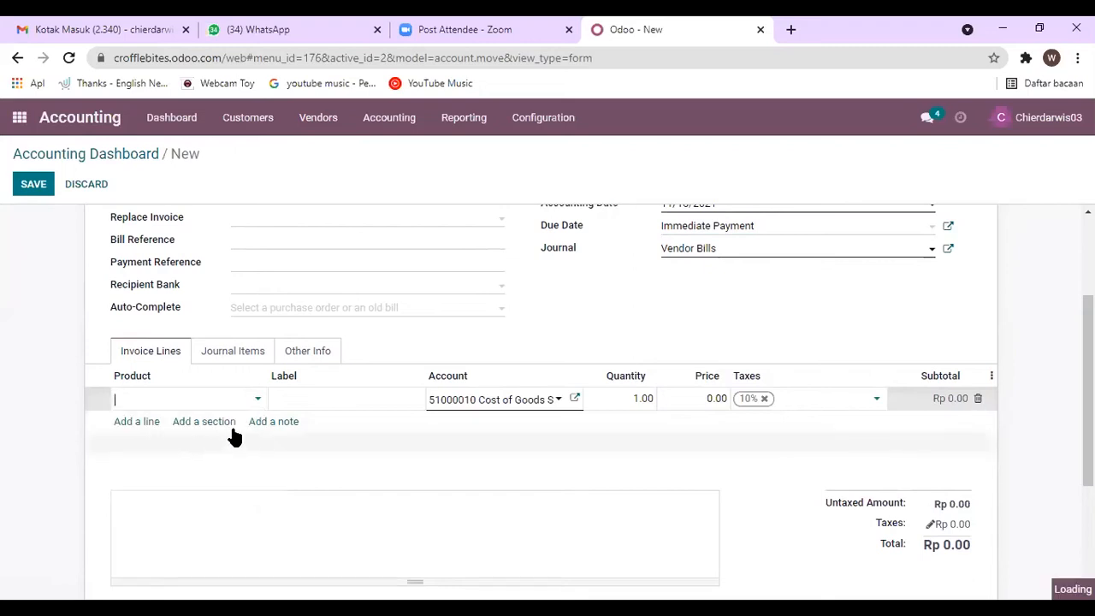
{"action": "left_click", "coordinate": [643, 398]}
{"action": "type", "text": "10"}
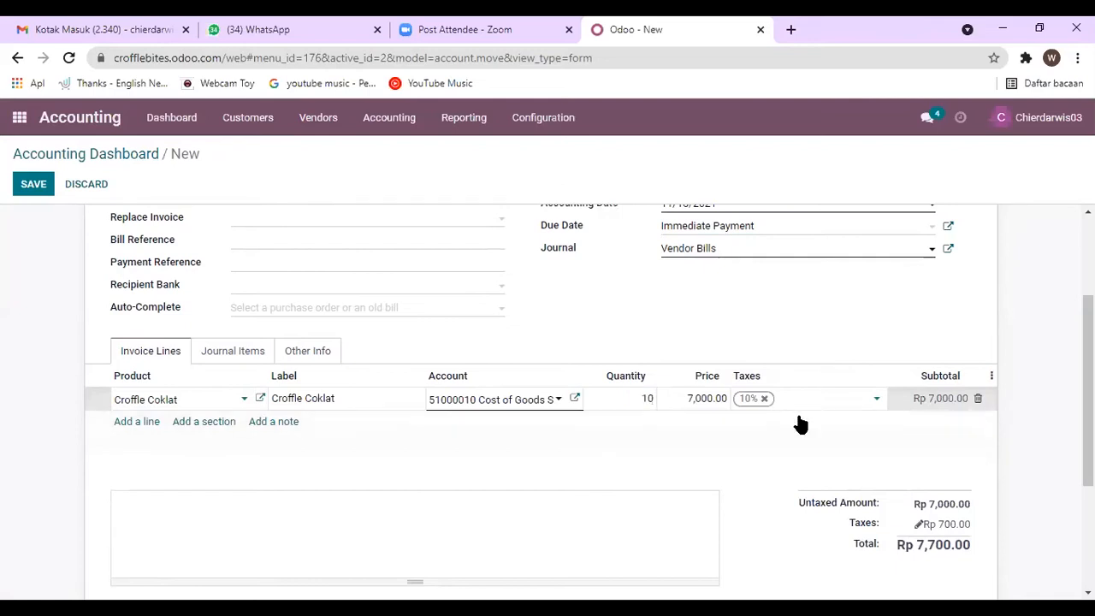
{"action": "left_click", "coordinate": [648, 398]}
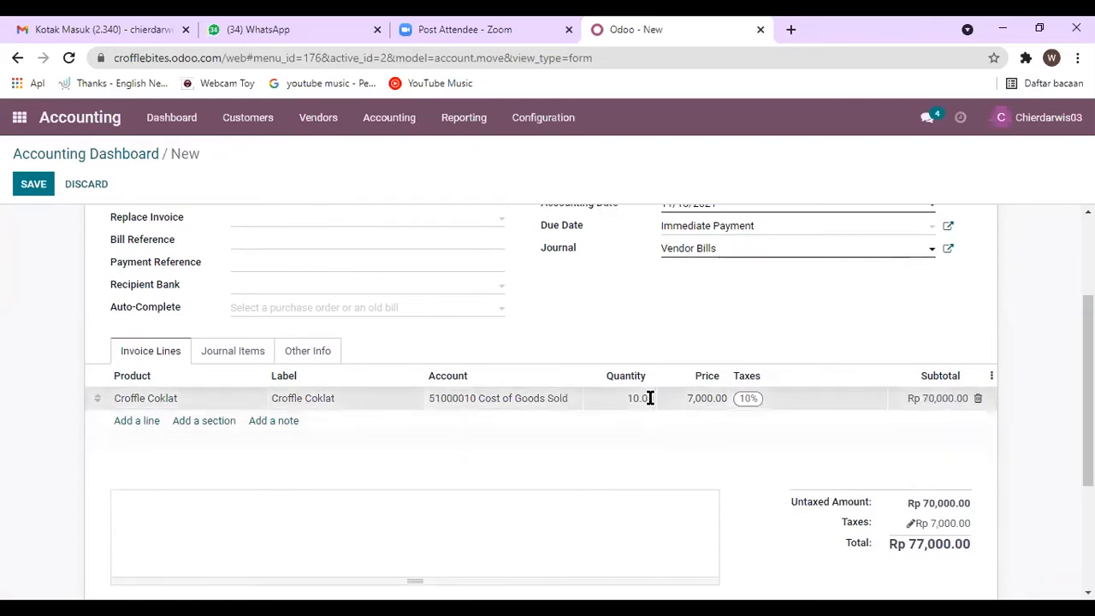
{"action": "left_click", "coordinate": [727, 459]}
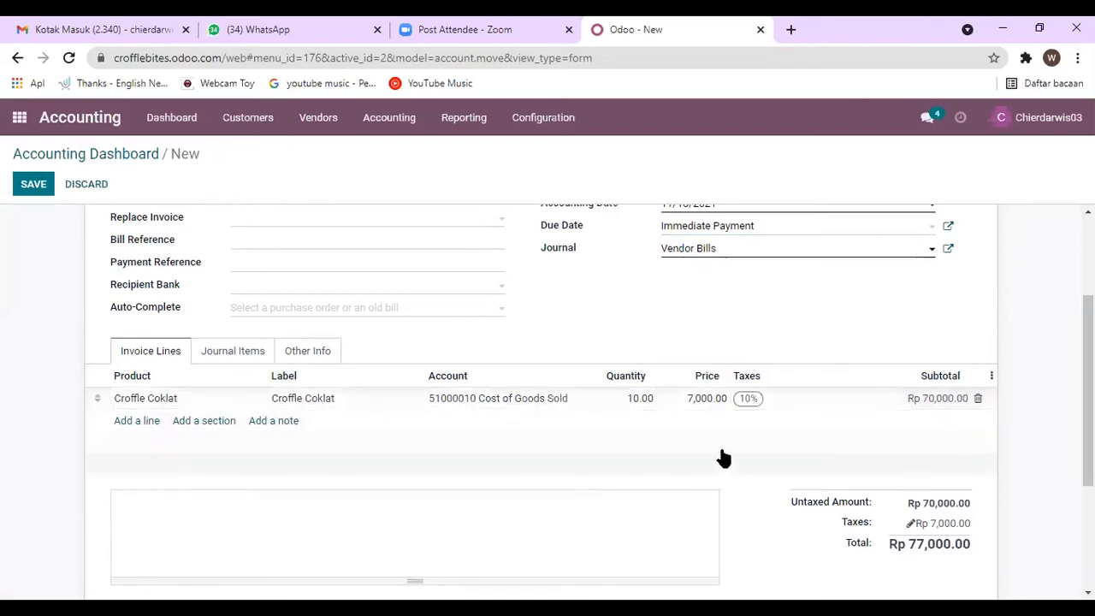
- Enter "coklatnya banyak" as the vendor bill's note and save the bill
{"action": "scroll", "coordinate": [565, 407], "scroll_direction": "down", "scroll_amount": 1}
{"action": "scroll", "coordinate": [565, 407], "scroll_direction": "down", "scroll_amount": 1}
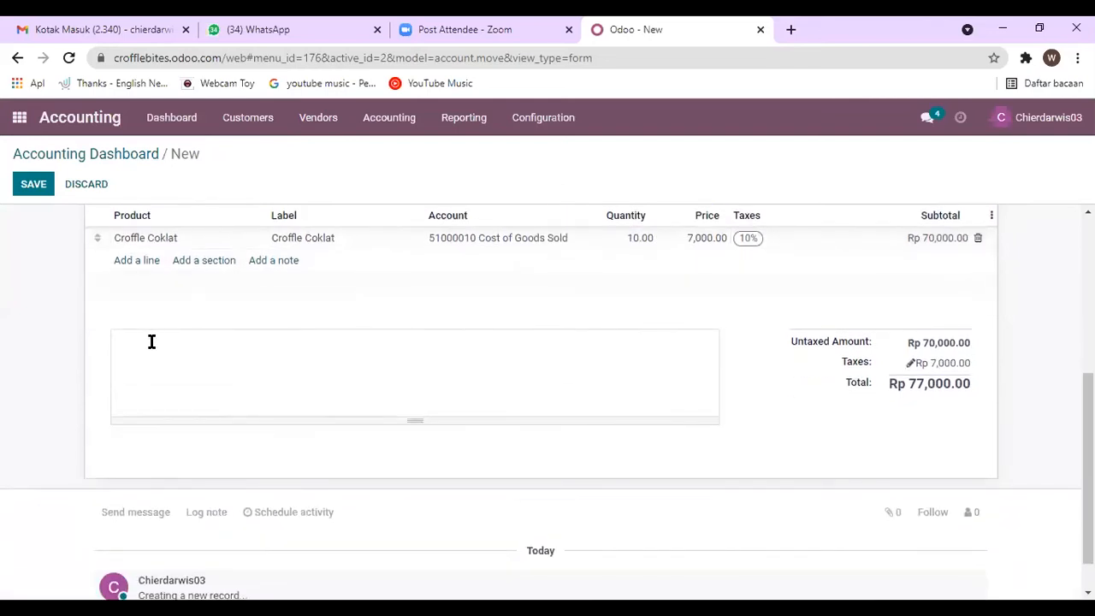
{"action": "left_click", "coordinate": [153, 349]}
{"action": "type", "text": "a banyak"}
{"action": "scroll", "coordinate": [189, 337], "scroll_direction": "up", "scroll_amount": 5}
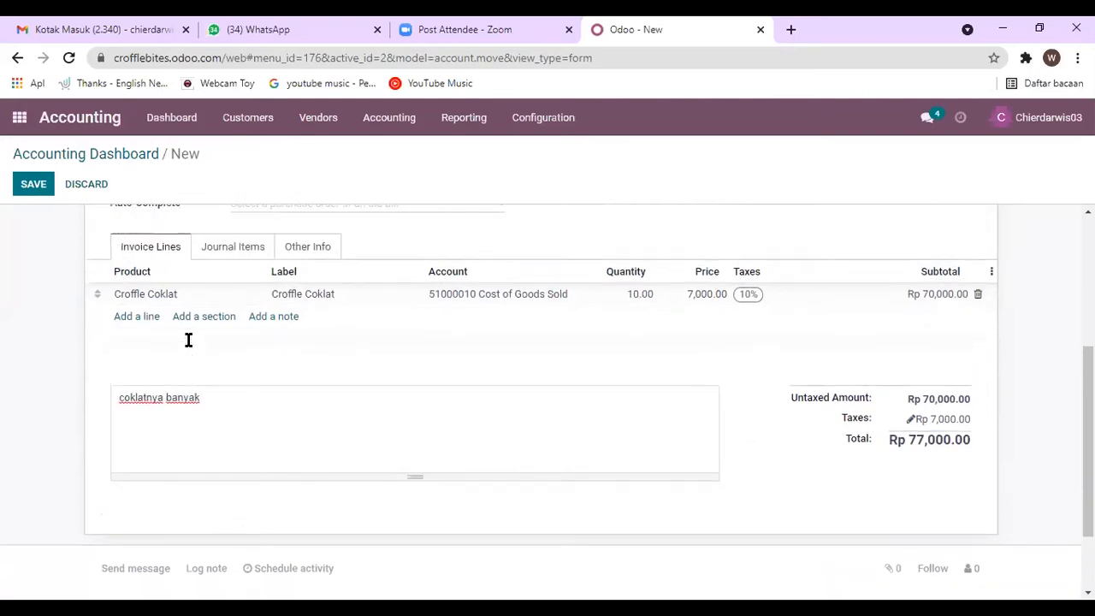
{"action": "left_click", "coordinate": [34, 185]}
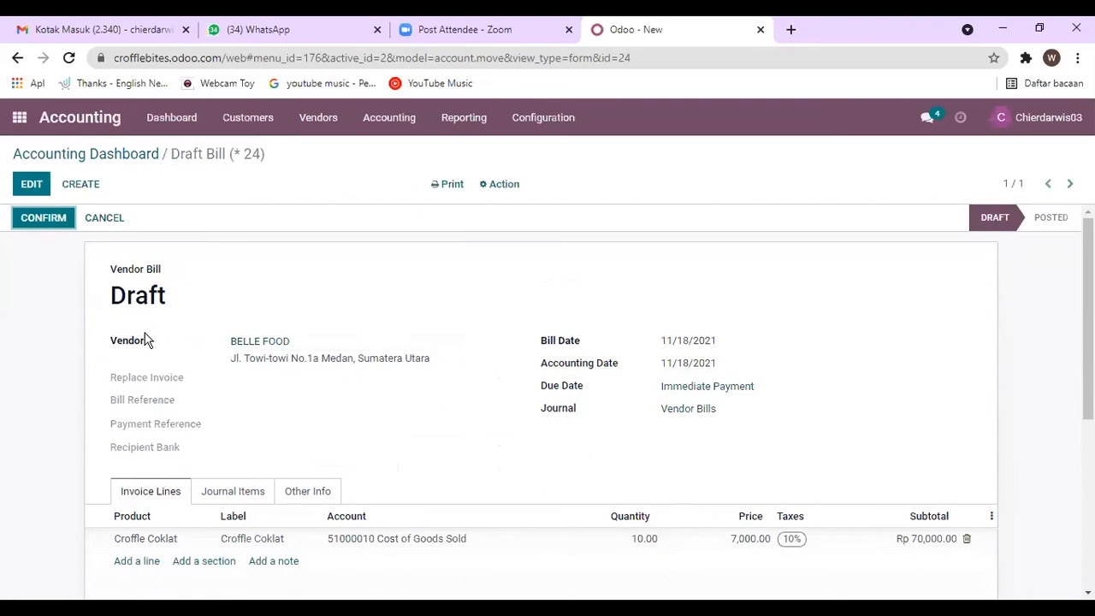
- Review the saved BELLE FOOD bill's lines and totals, and confirm the bill
{"action": "scroll", "coordinate": [338, 325], "scroll_direction": "down", "scroll_amount": 2}
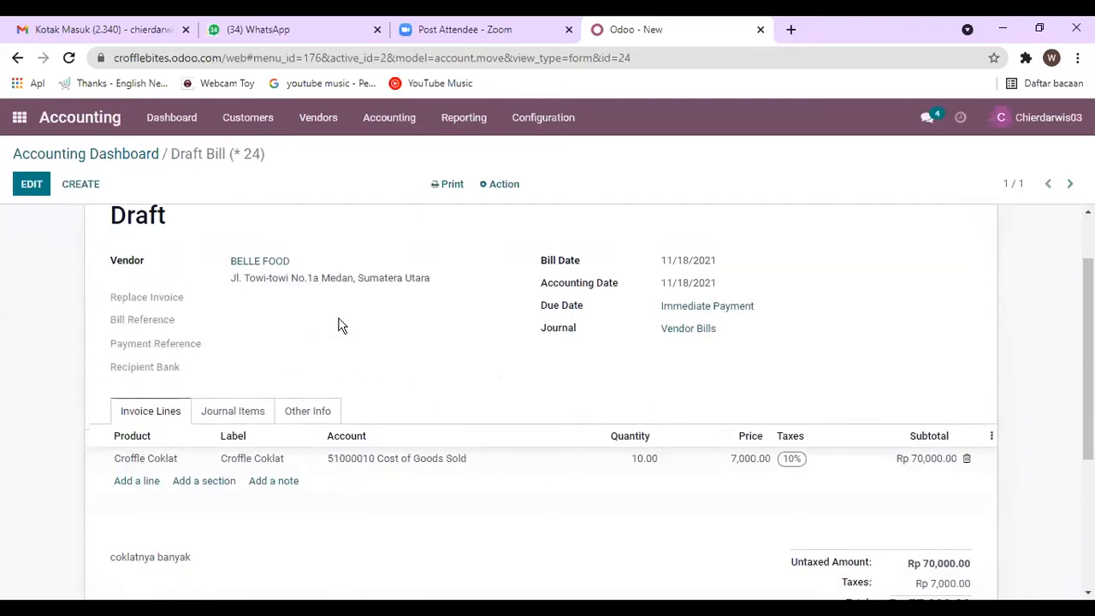
{"action": "scroll", "coordinate": [900, 340], "scroll_direction": "down", "scroll_amount": 2}
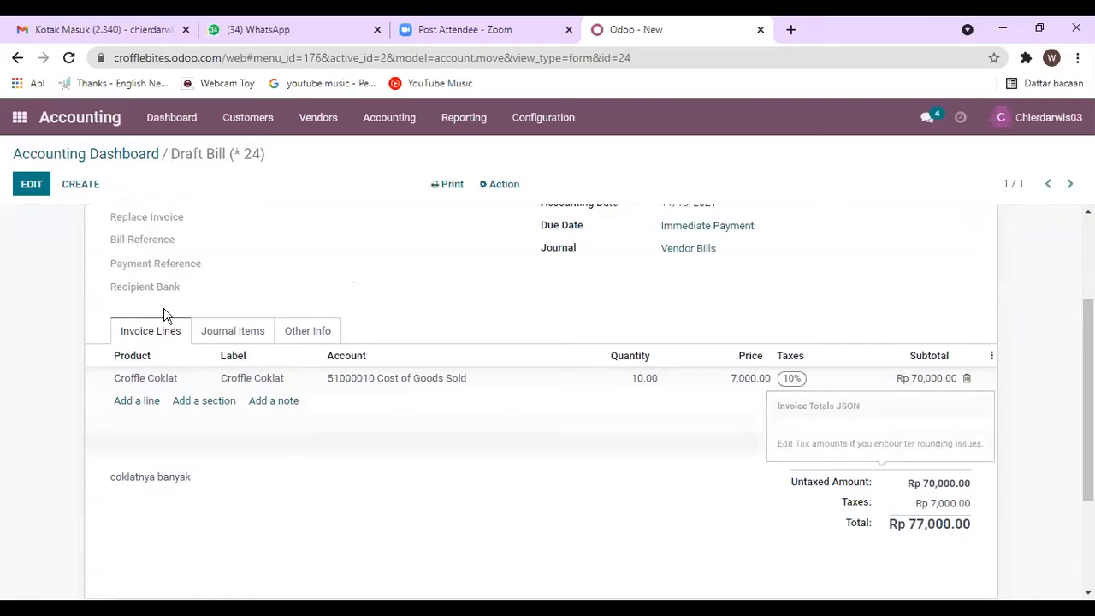
{"action": "left_click", "coordinate": [34, 186]}
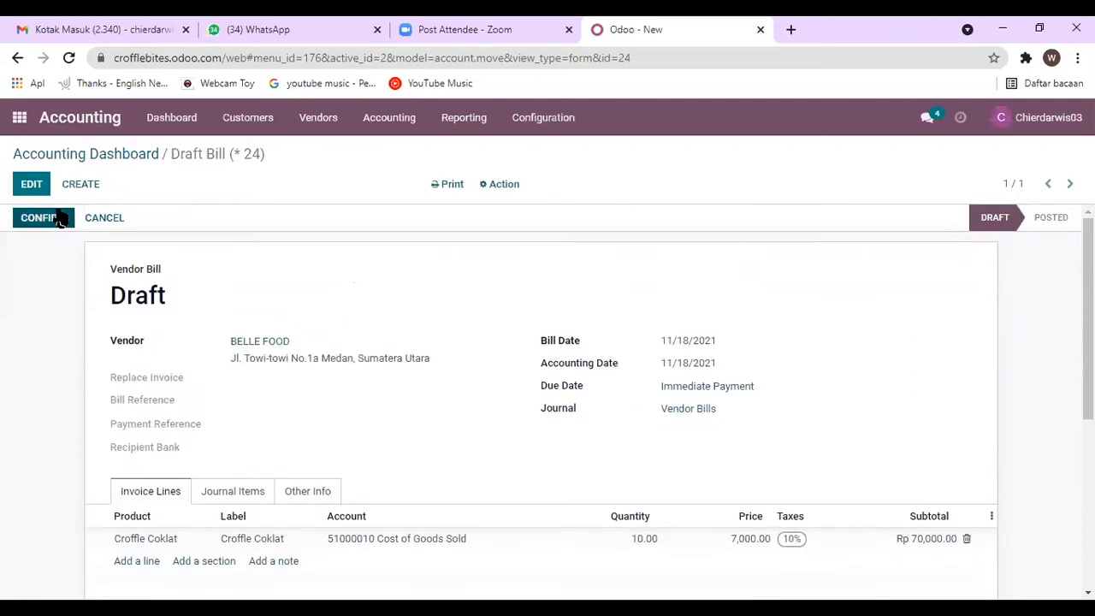
{"action": "left_click", "coordinate": [59, 218]}
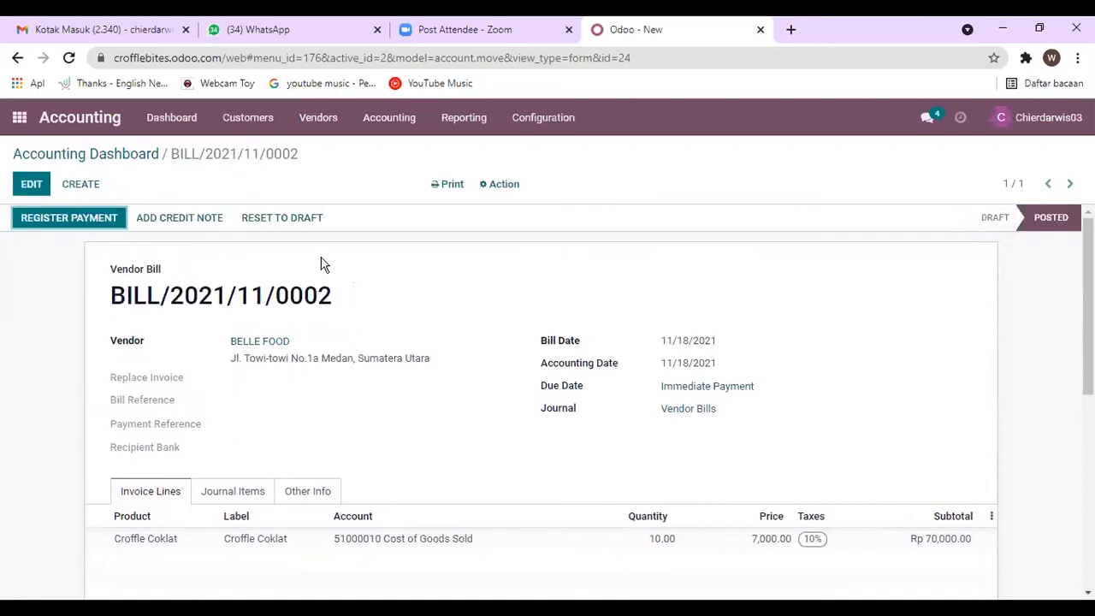
{"action": "scroll", "coordinate": [596, 349], "scroll_direction": "down", "scroll_amount": 2}
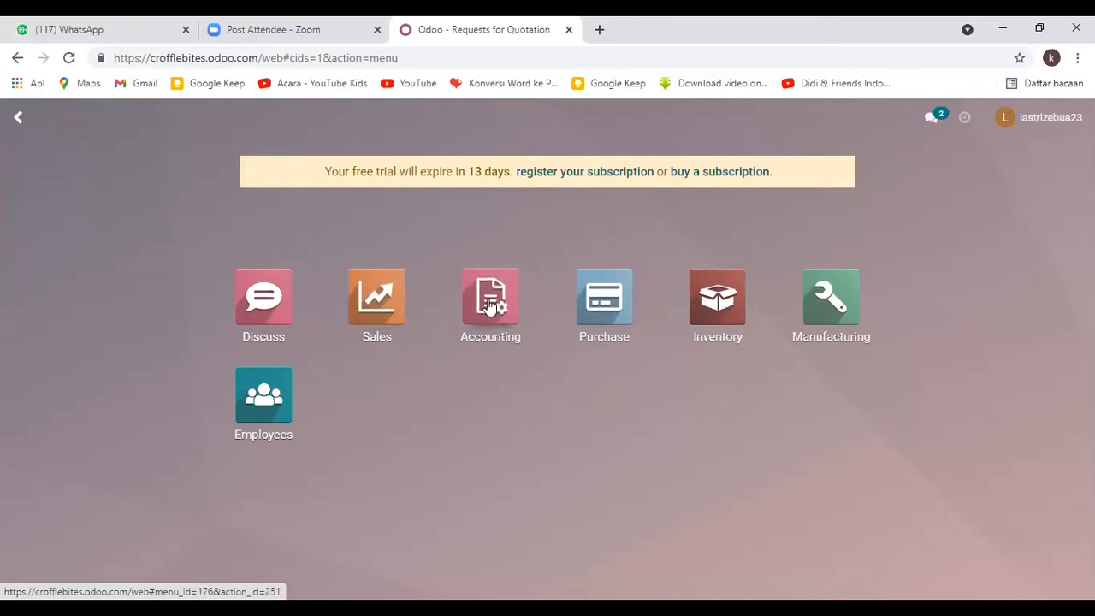
- Open the Requests for Quotation list in the Purchase app
{"action": "left_click", "coordinate": [601, 297]}
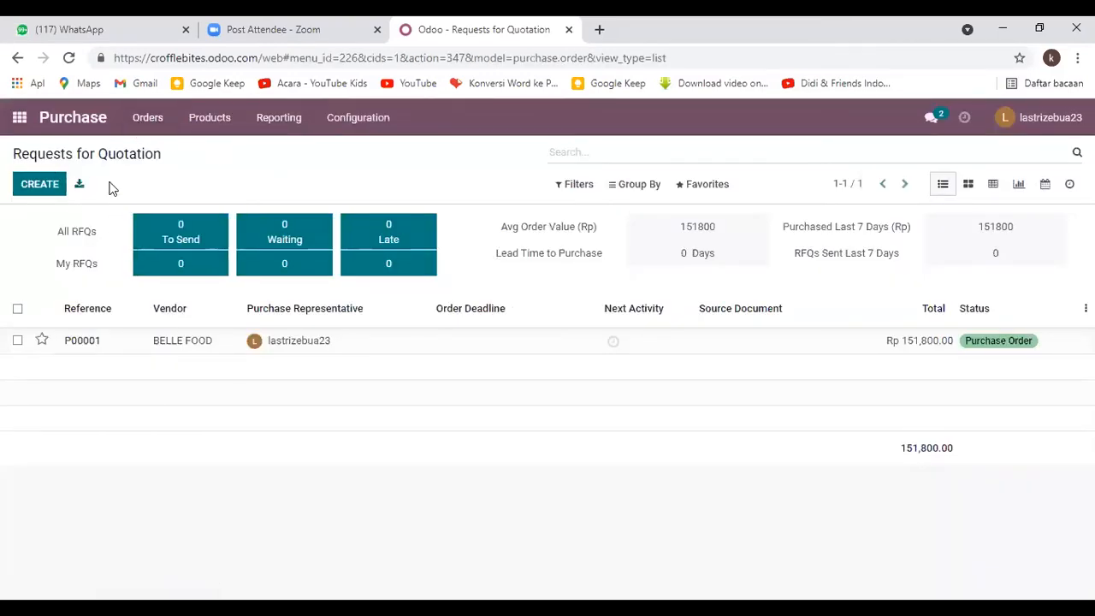
{"action": "left_click", "coordinate": [348, 126]}
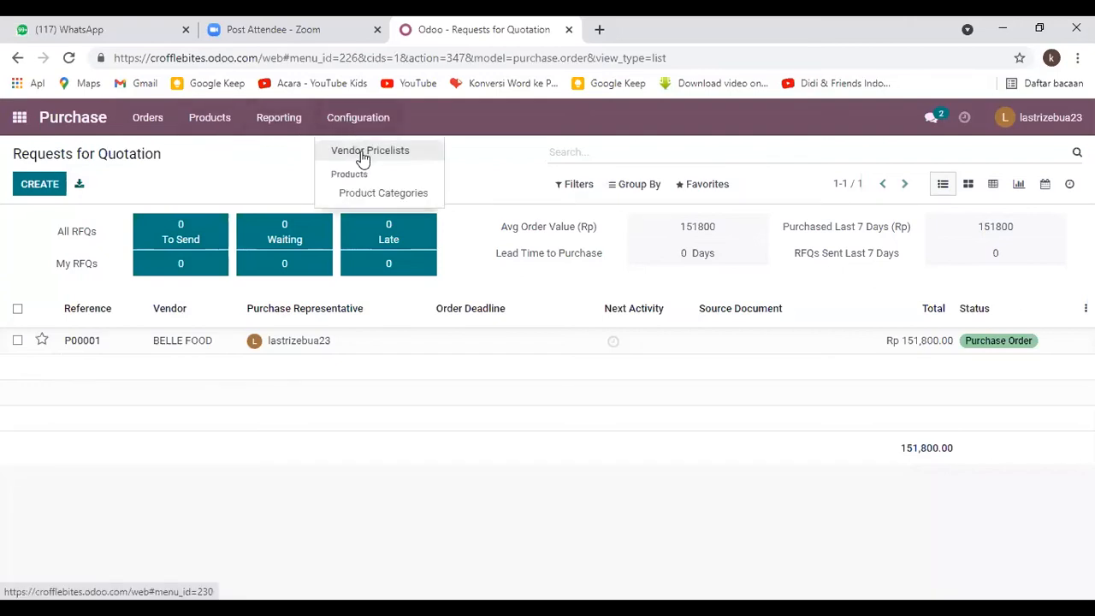
{"action": "left_click", "coordinate": [267, 152]}
{"action": "left_click", "coordinate": [154, 126]}
{"action": "left_click", "coordinate": [311, 159]}
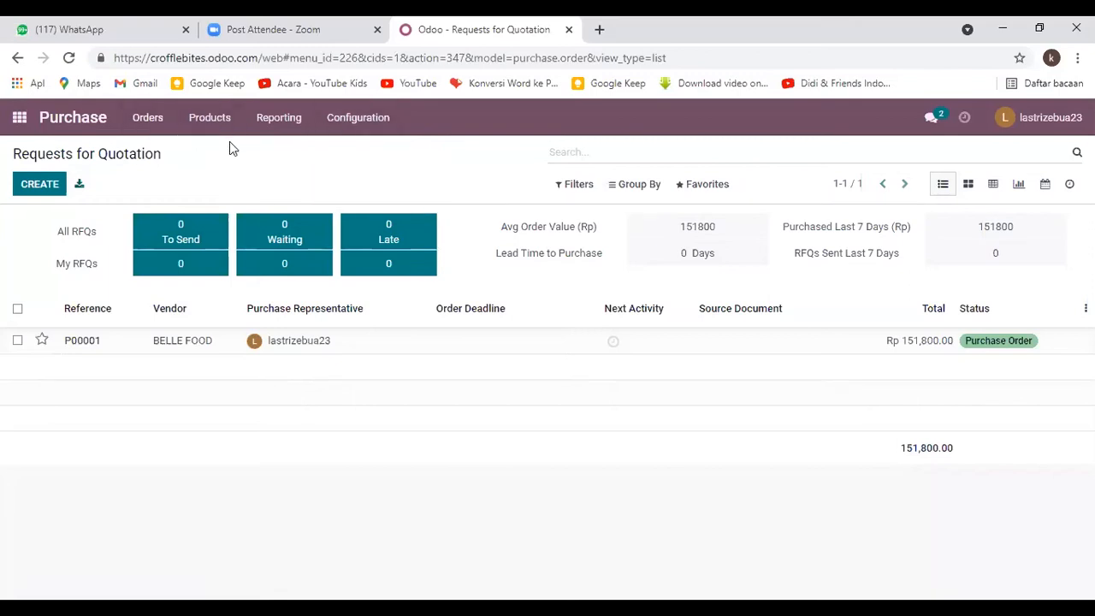
- View the vendor pricelists, and open the BELLE FOOD record from the vendor list
{"action": "left_click", "coordinate": [342, 126]}
{"action": "left_click", "coordinate": [371, 146]}
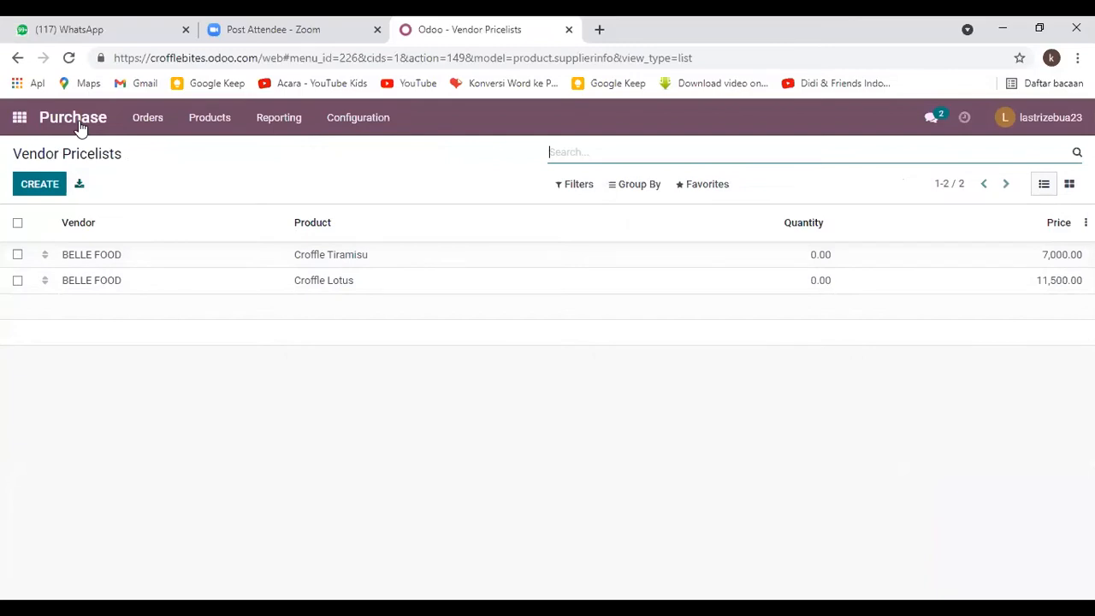
{"action": "left_click", "coordinate": [150, 128]}
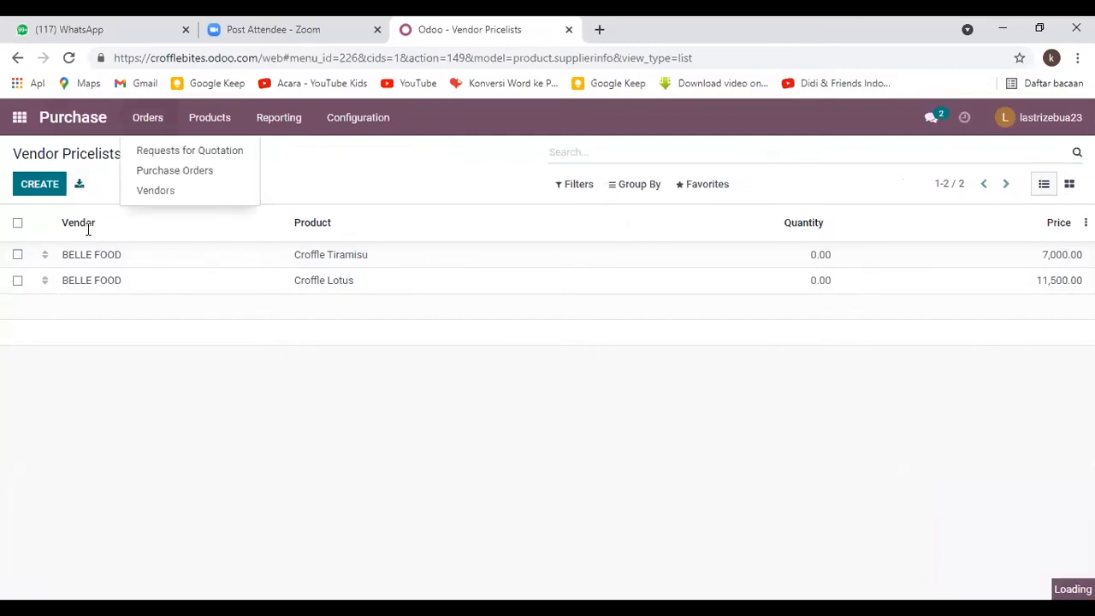
{"action": "left_click", "coordinate": [155, 190]}
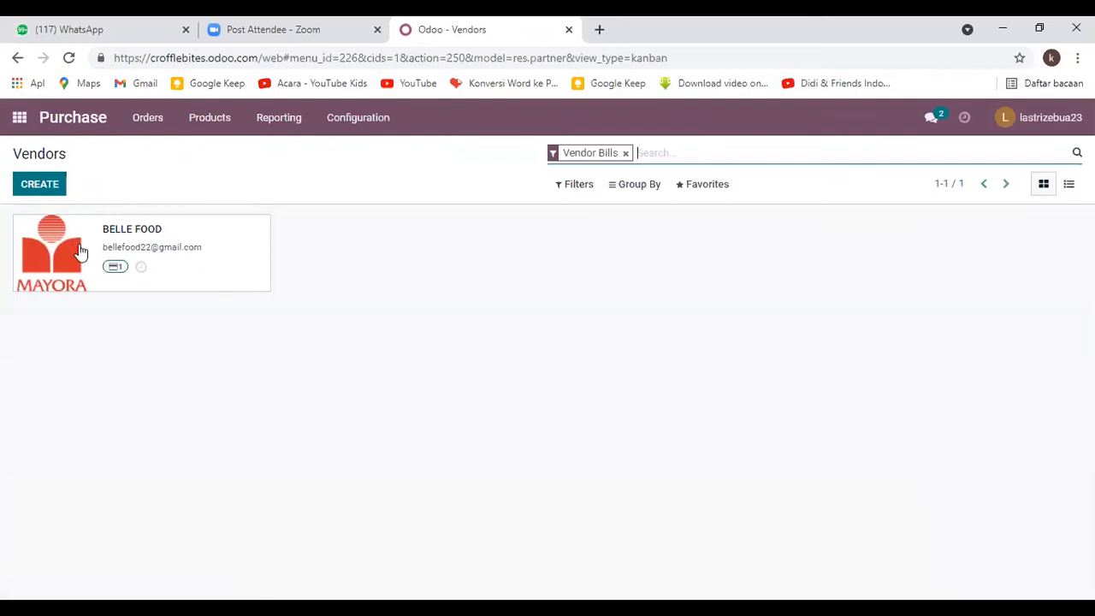
{"action": "left_click", "coordinate": [56, 243]}
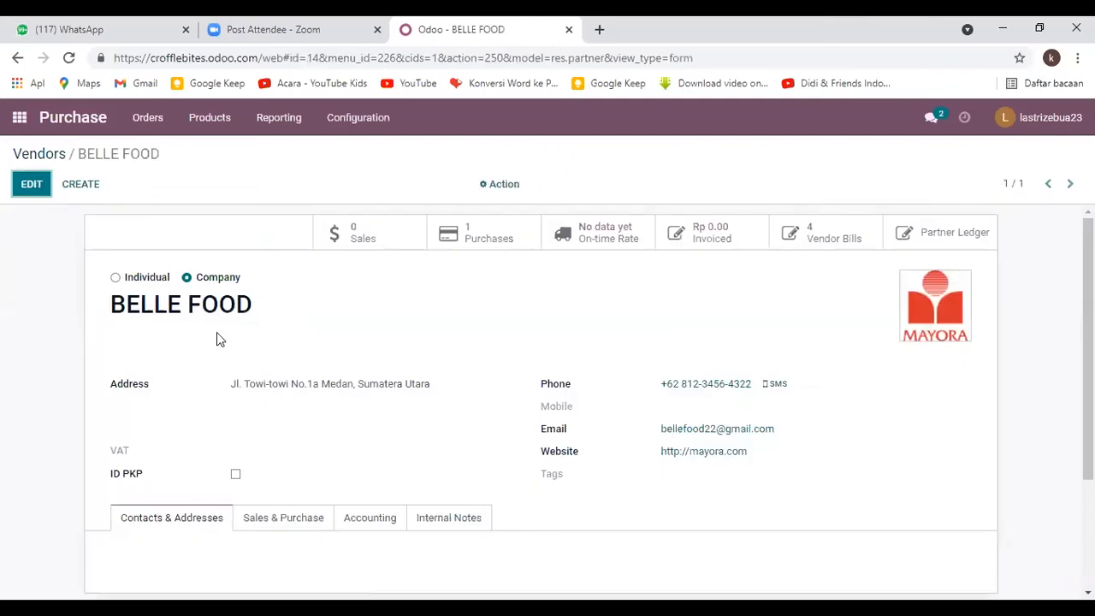
- Examine BELLE FOOD's contact details and the rest of its vendor form, leaving edit mode without saving
{"action": "scroll", "coordinate": [157, 337], "scroll_direction": "down", "scroll_amount": 1}
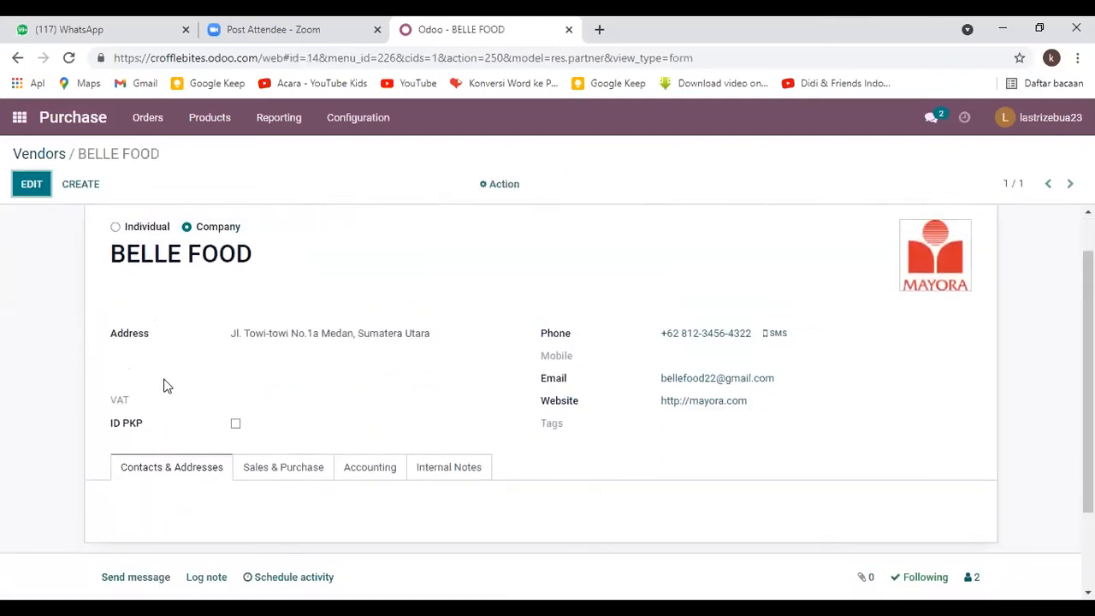
{"action": "scroll", "coordinate": [347, 367], "scroll_direction": "up", "scroll_amount": 1}
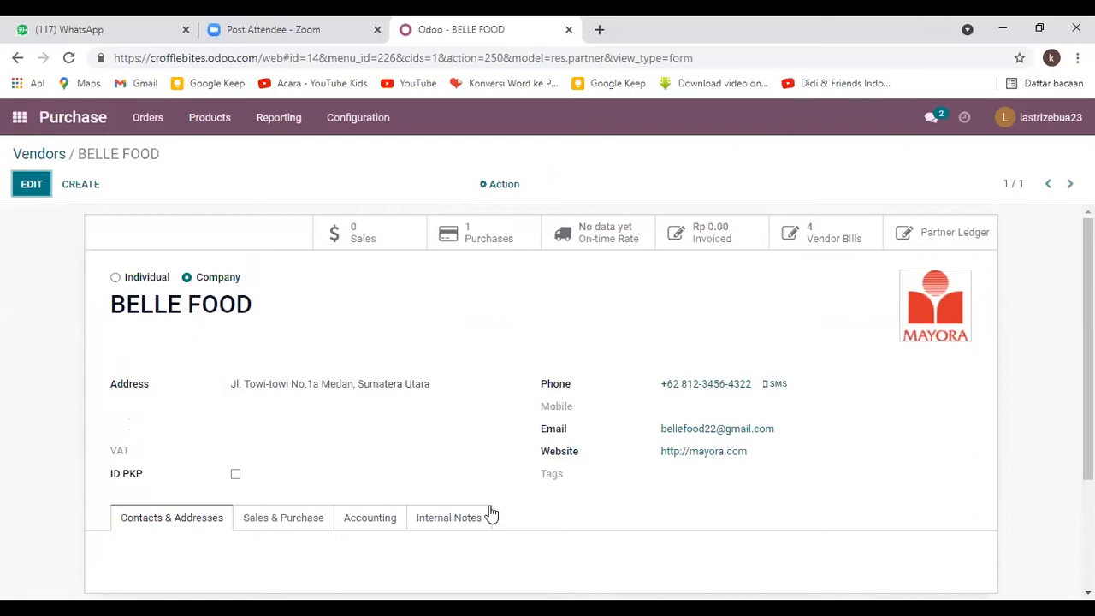
{"action": "scroll", "coordinate": [488, 512], "scroll_direction": "down", "scroll_amount": 1}
{"action": "scroll", "coordinate": [281, 376], "scroll_direction": "down", "scroll_amount": 1}
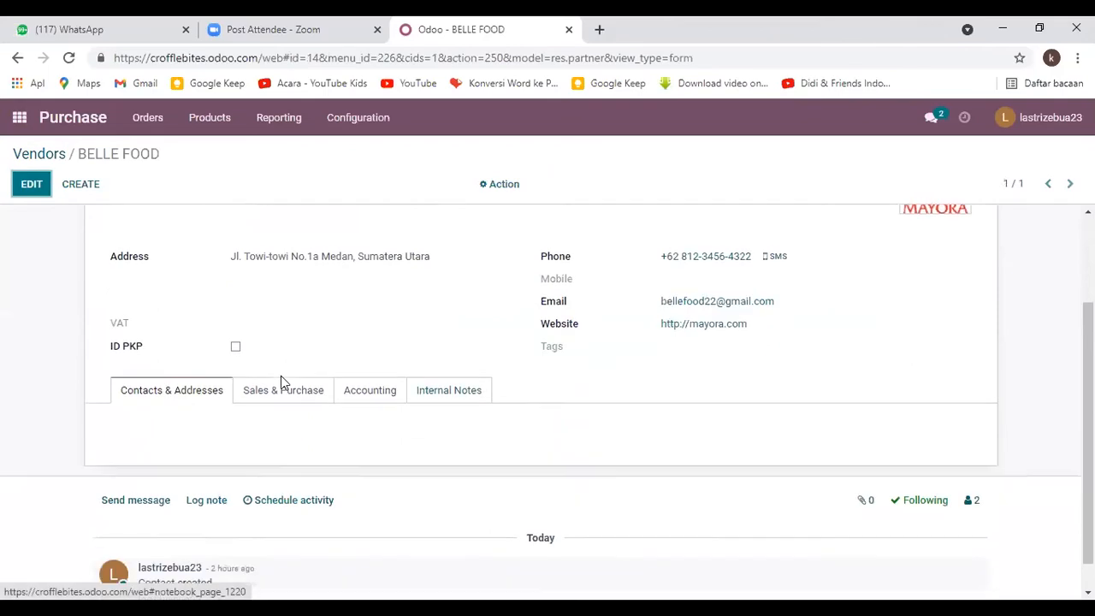
{"action": "scroll", "coordinate": [280, 377], "scroll_direction": "up", "scroll_amount": 2}
{"action": "left_click", "coordinate": [229, 361]}
{"action": "scroll", "coordinate": [305, 398], "scroll_direction": "down", "scroll_amount": 2}
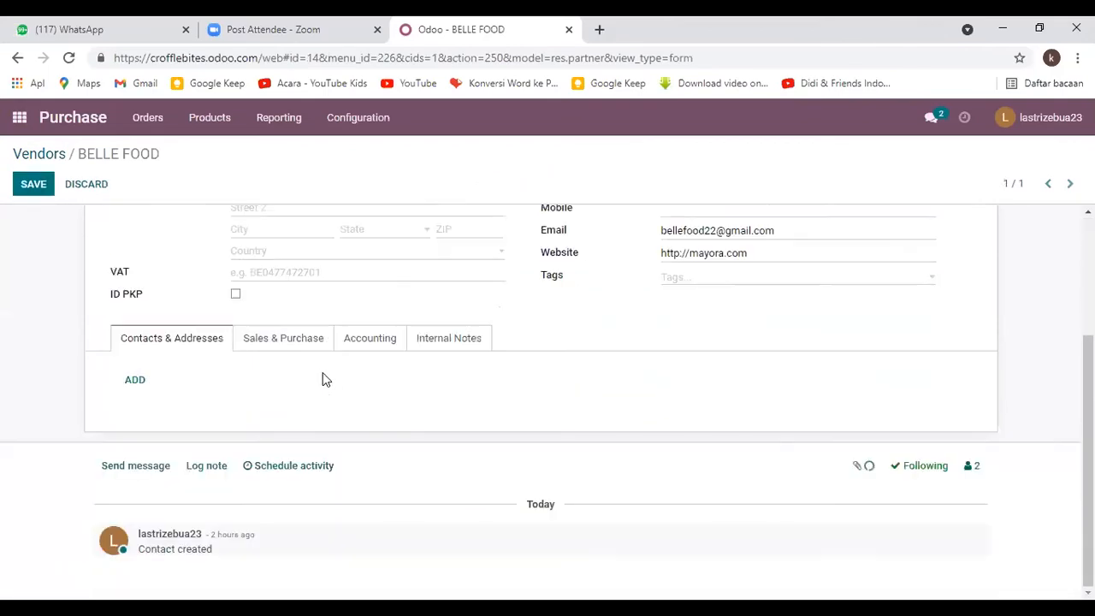
{"action": "scroll", "coordinate": [314, 412], "scroll_direction": "up", "scroll_amount": 2}
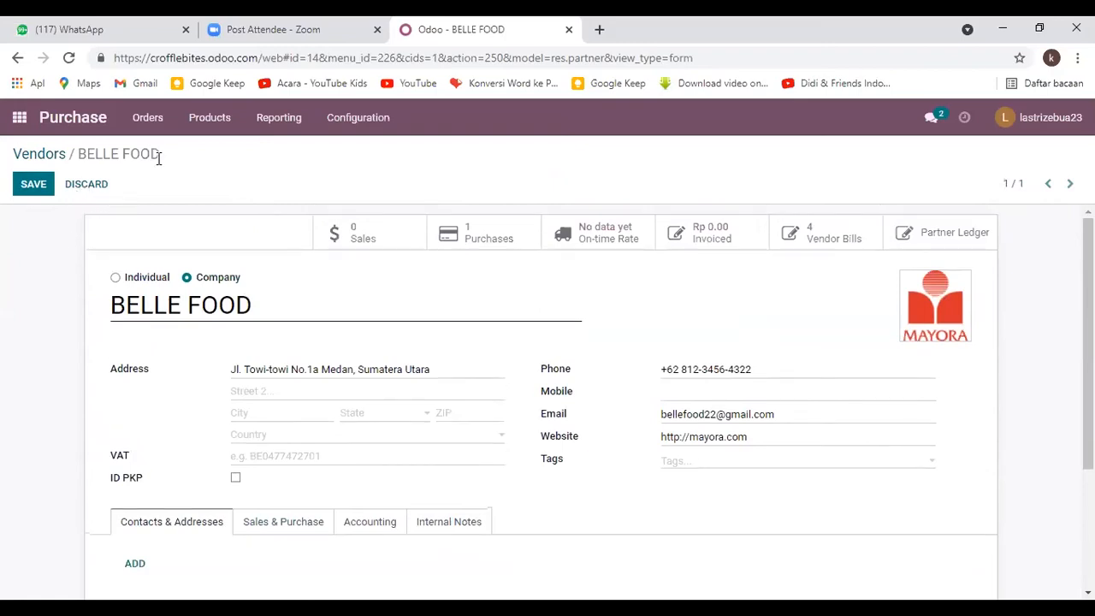
{"action": "left_click", "coordinate": [92, 184]}
- Open a blank new vendor form from the vendor list and look over its fields
{"action": "left_click", "coordinate": [145, 121]}
{"action": "left_click", "coordinate": [164, 189]}
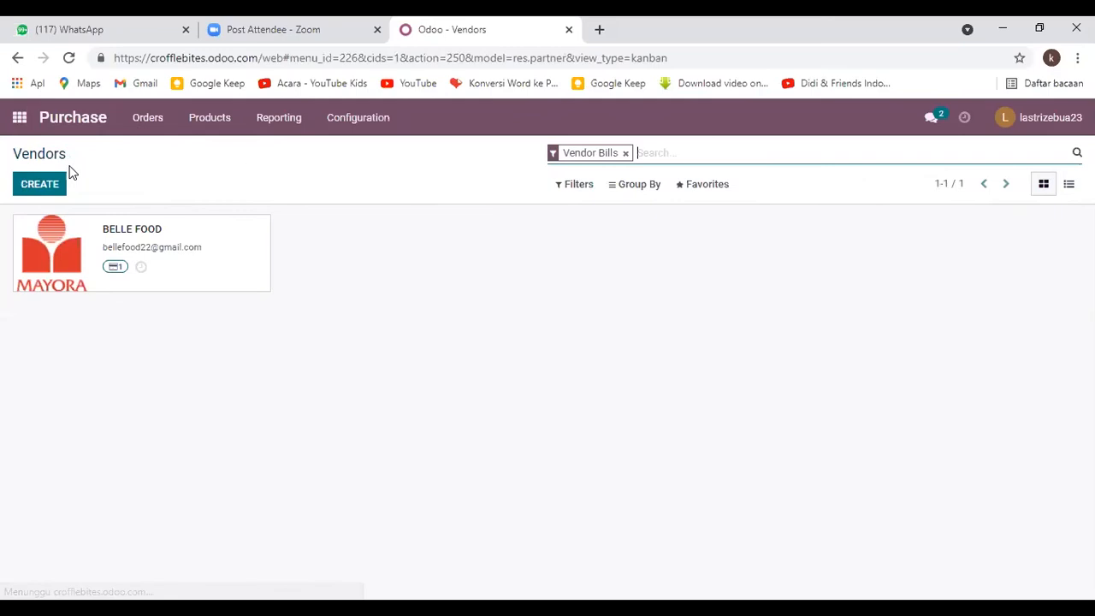
{"action": "left_click", "coordinate": [41, 184]}
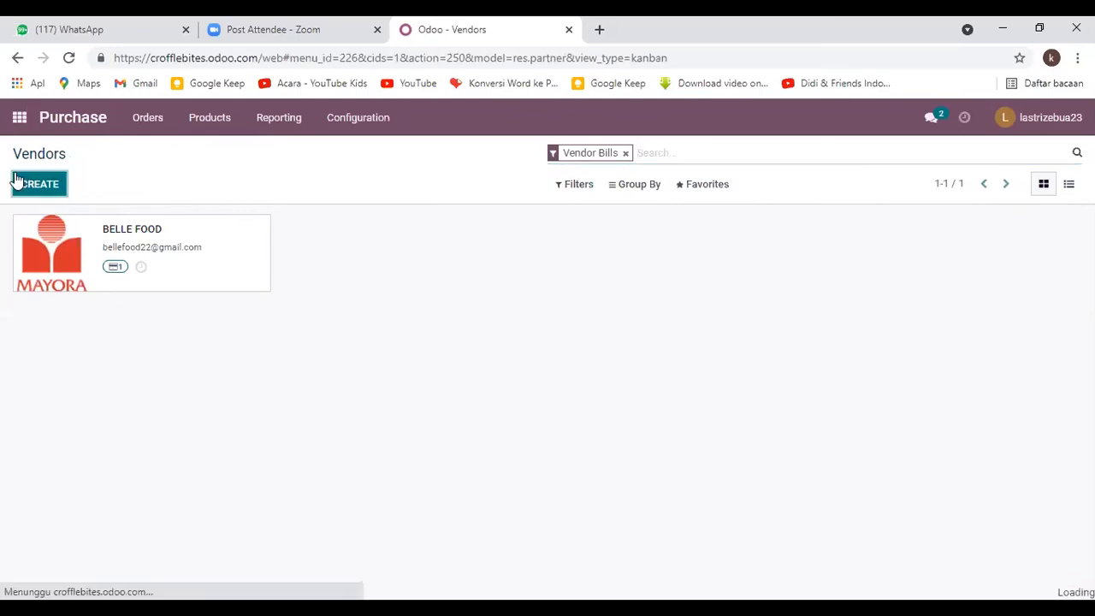
{"action": "scroll", "coordinate": [188, 342], "scroll_direction": "down", "scroll_amount": 3}
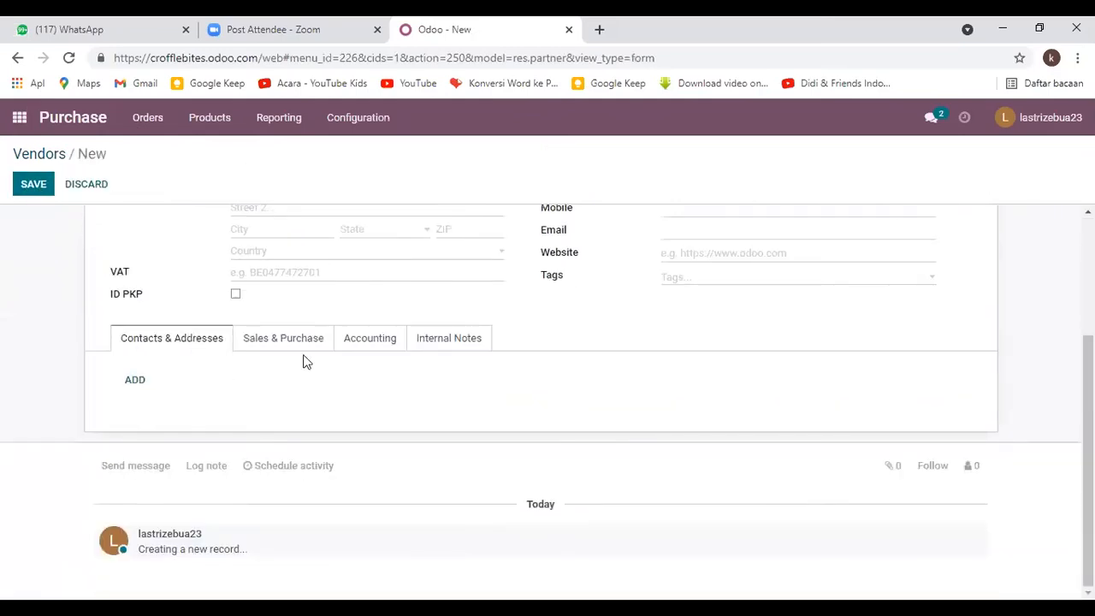
{"action": "scroll", "coordinate": [285, 335], "scroll_direction": "up", "scroll_amount": 3}
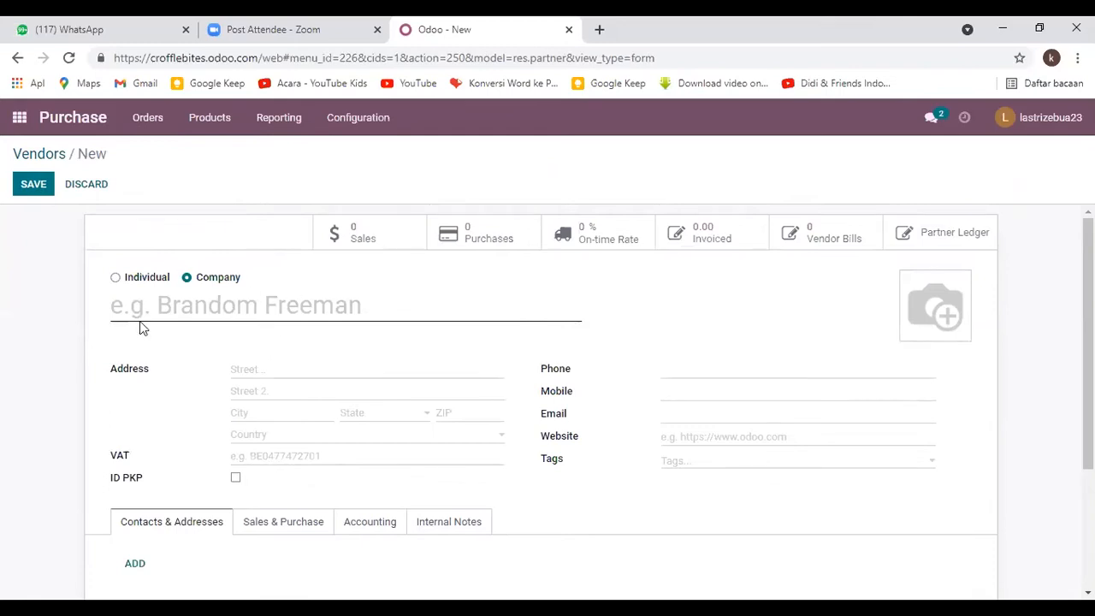
- Create a new purchase order from the Purchase Orders list with BELLE FOOD as the vendor
{"action": "left_click", "coordinate": [151, 120]}
{"action": "left_click", "coordinate": [160, 173]}
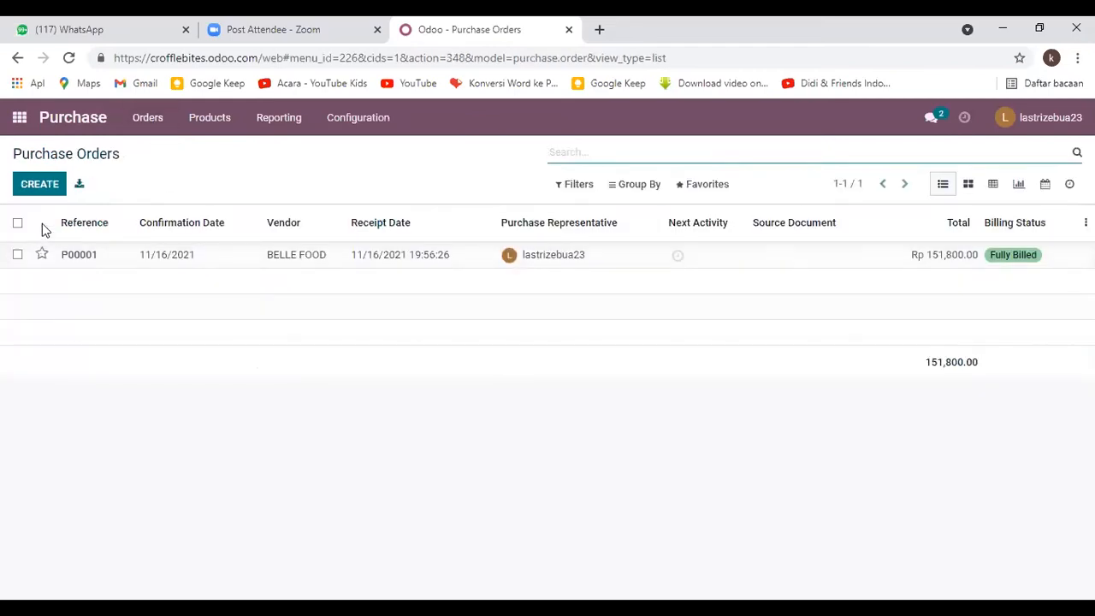
{"action": "left_click", "coordinate": [29, 190]}
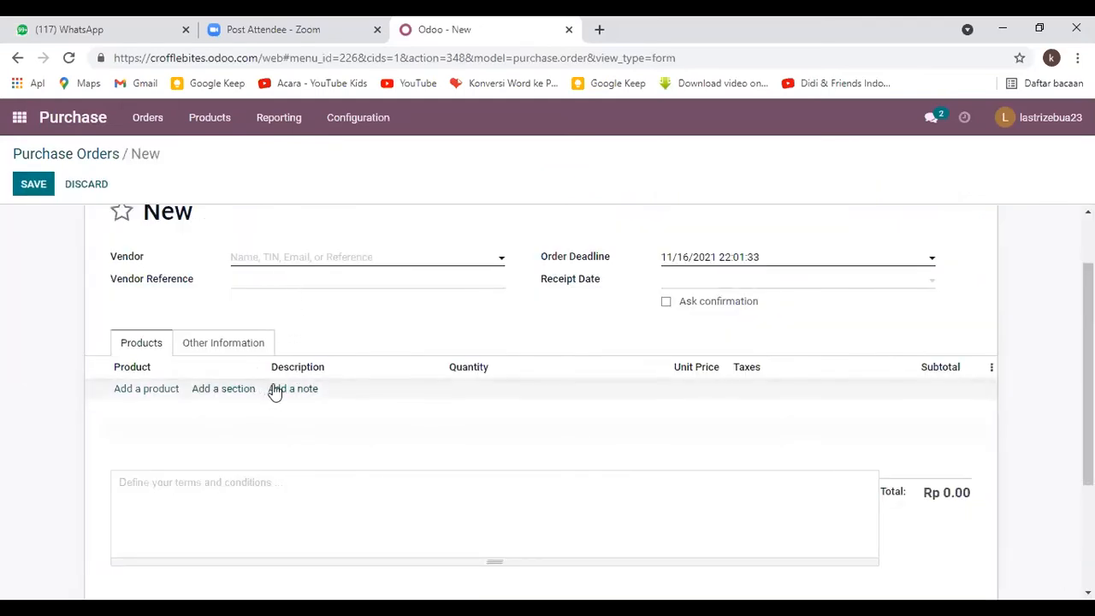
{"action": "left_click", "coordinate": [402, 256]}
{"action": "left_click", "coordinate": [326, 274]}
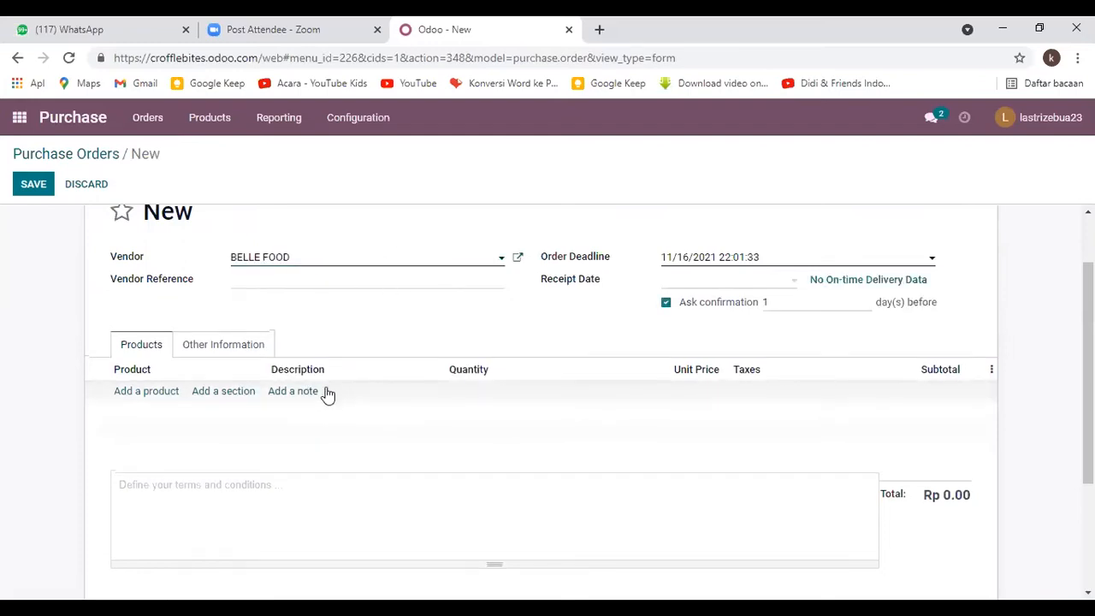
{"action": "left_click", "coordinate": [235, 349]}
{"action": "left_click", "coordinate": [164, 350]}
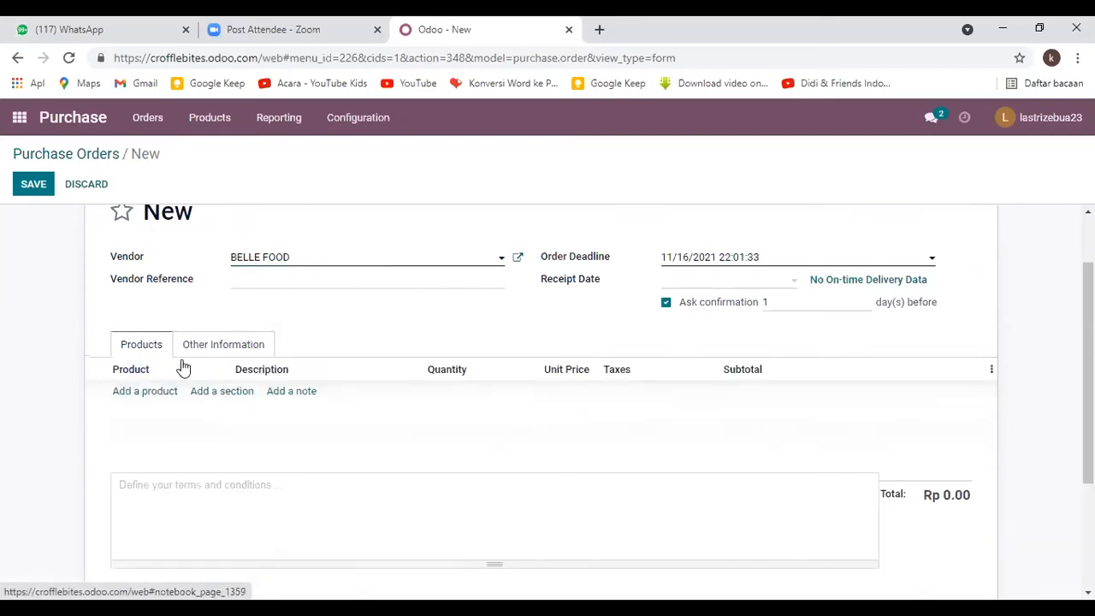
{"action": "left_click", "coordinate": [225, 390]}
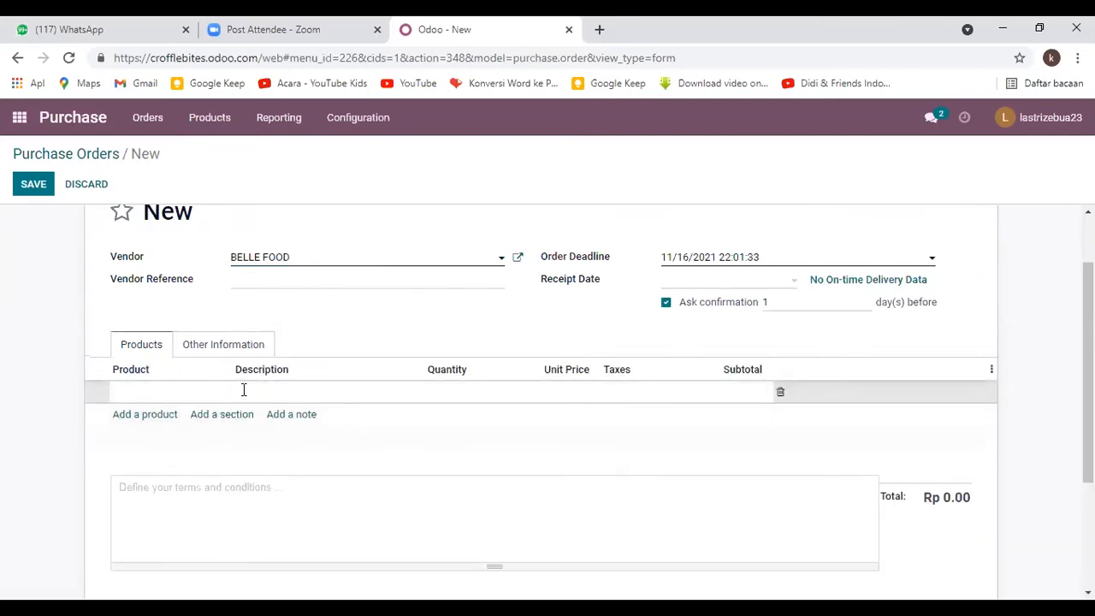
{"action": "type", "text": "a"}
{"action": "key", "text": "BackSpace"}
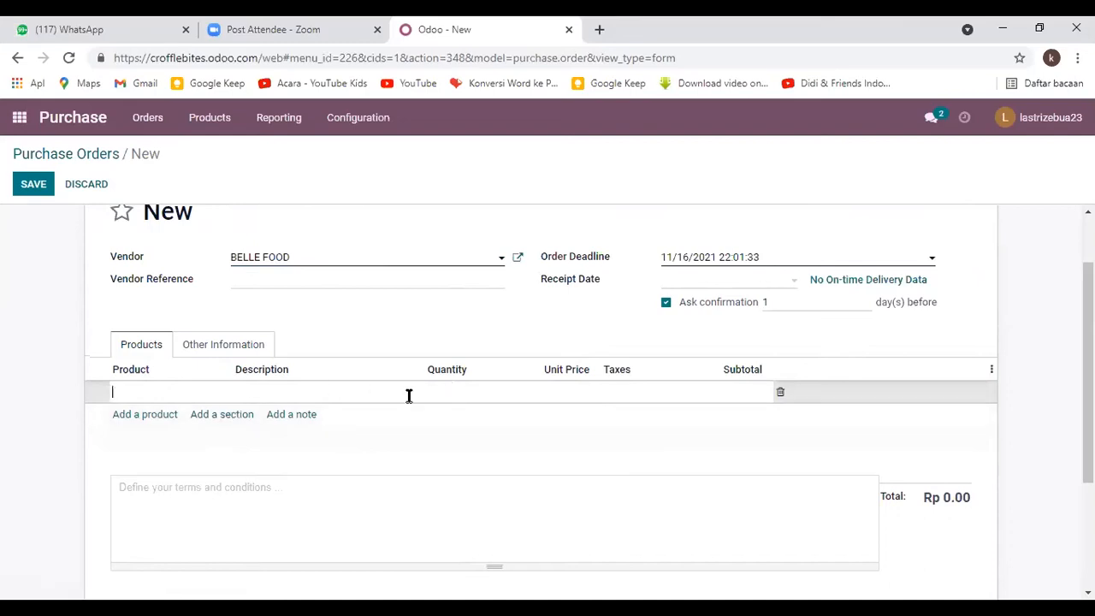
{"action": "left_click", "coordinate": [155, 419]}
{"action": "left_click", "coordinate": [221, 394]}
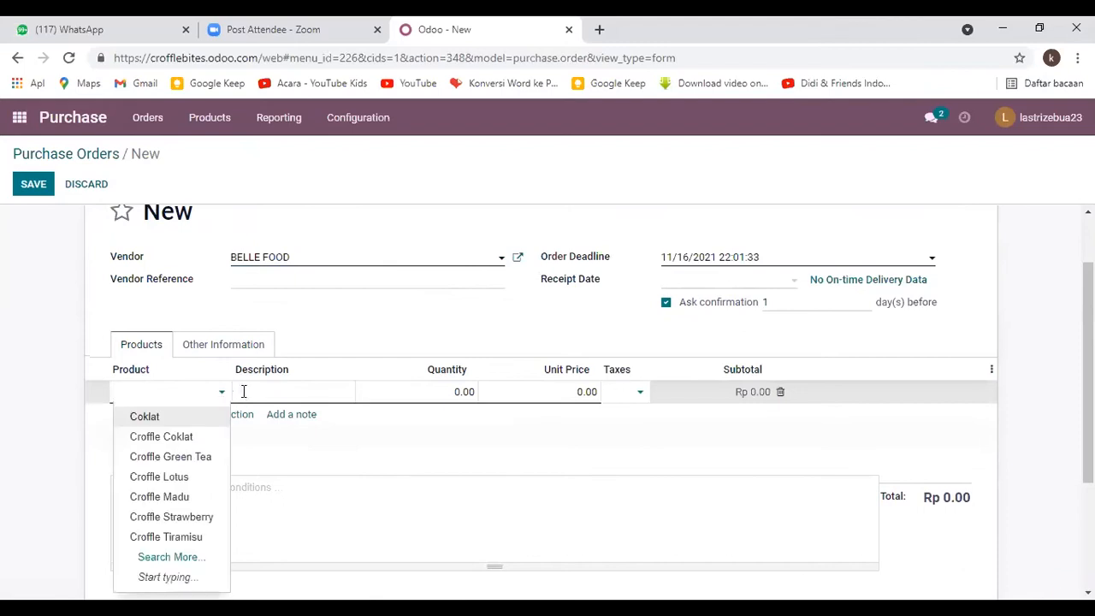
{"action": "left_click", "coordinate": [199, 377]}
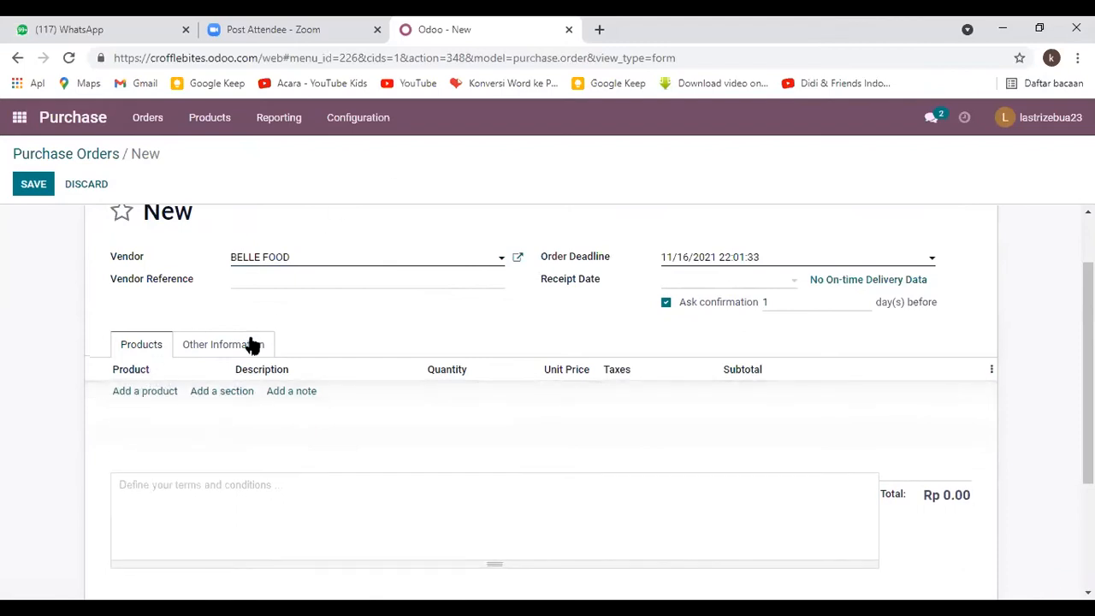
- Add an order line for Croffle Lotus with a quantity of 5
{"action": "left_click", "coordinate": [155, 399]}
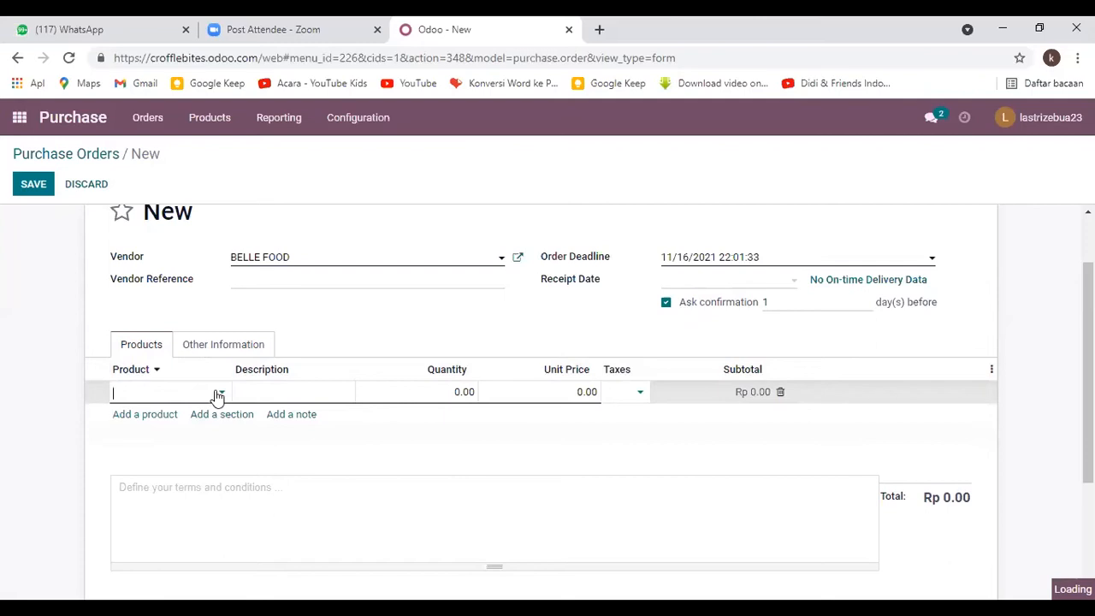
{"action": "left_click", "coordinate": [220, 393]}
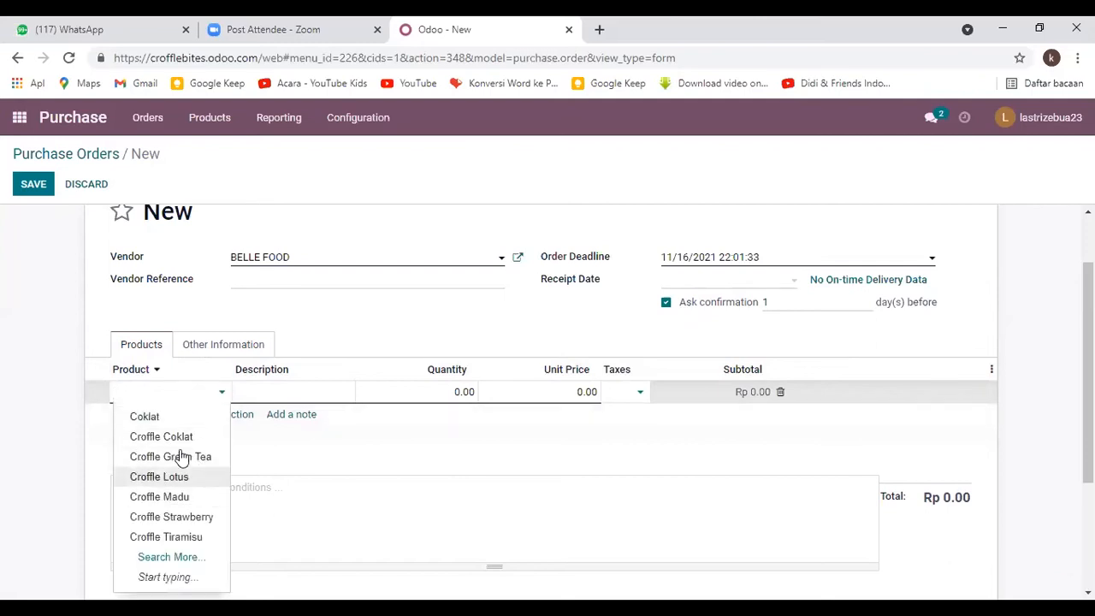
{"action": "left_click", "coordinate": [173, 477]}
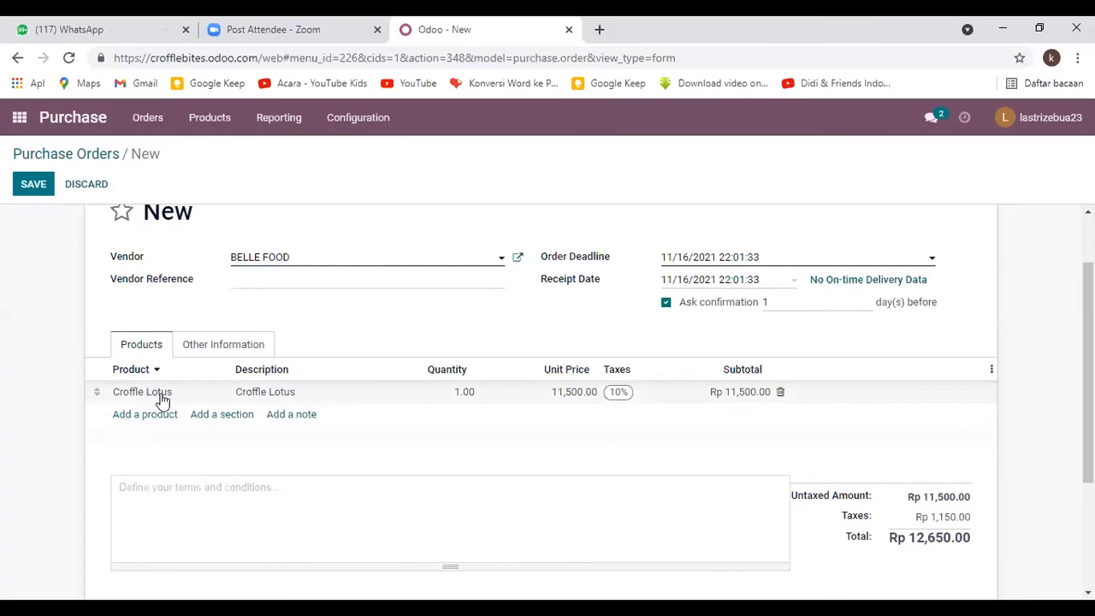
{"action": "left_click", "coordinate": [466, 394]}
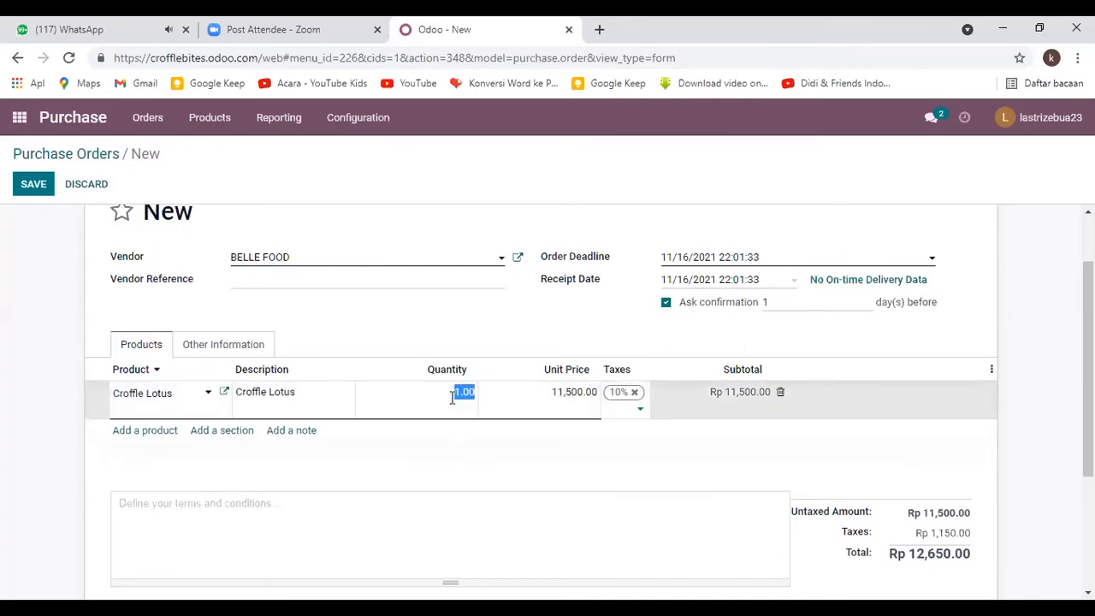
{"action": "left_click", "coordinate": [462, 397]}
{"action": "type", "text": "5"}
{"action": "left_click", "coordinate": [573, 393]}
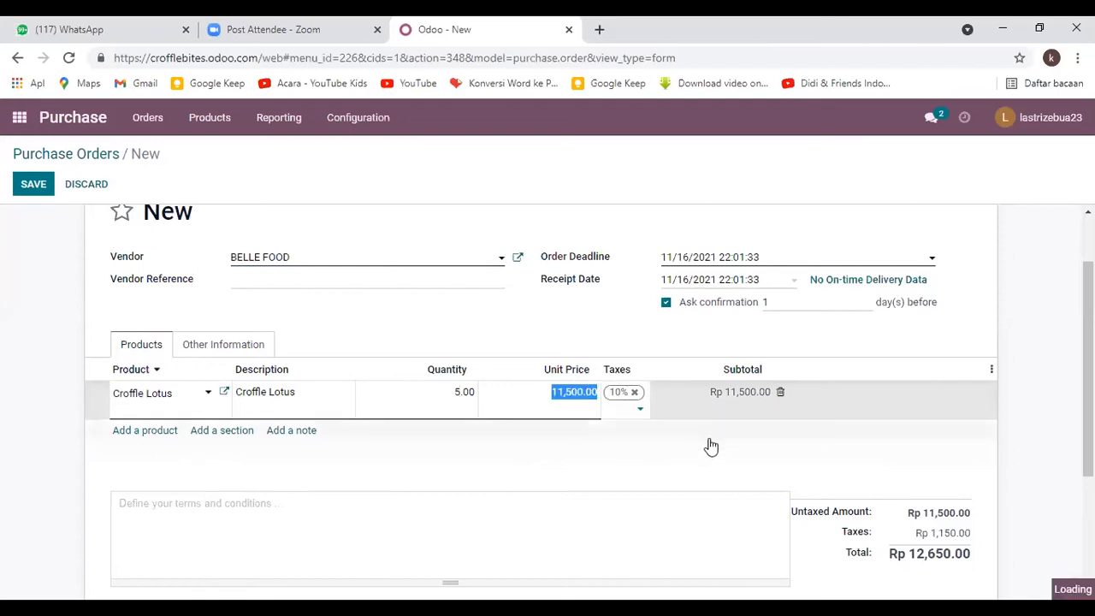
{"action": "left_click", "coordinate": [733, 419]}
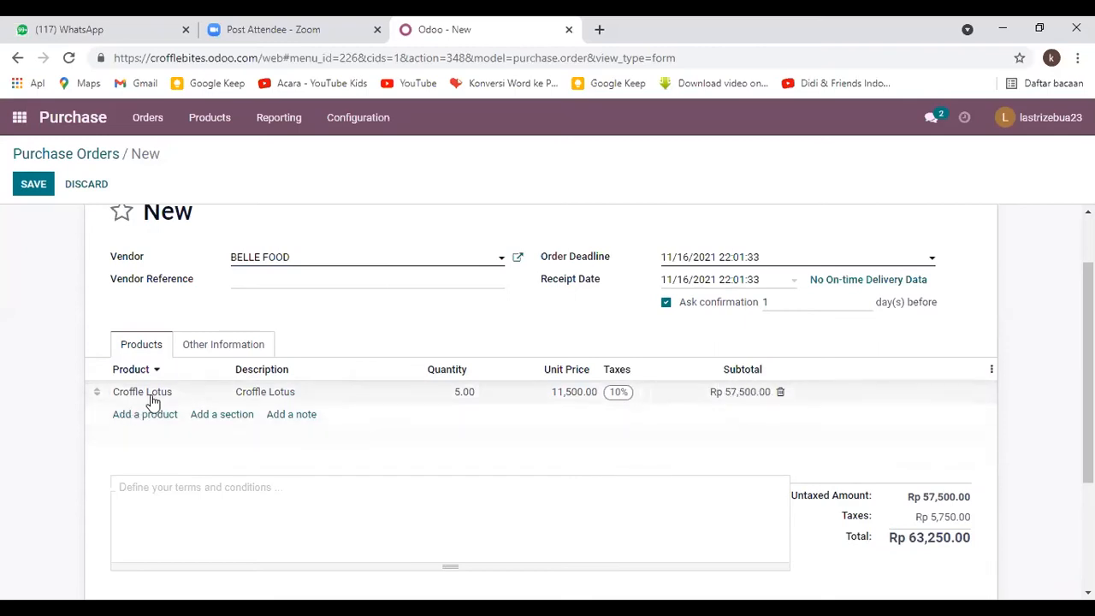
- Add a second order line for Croffle Tiramisu with a quantity of 5
{"action": "left_click", "coordinate": [158, 419]}
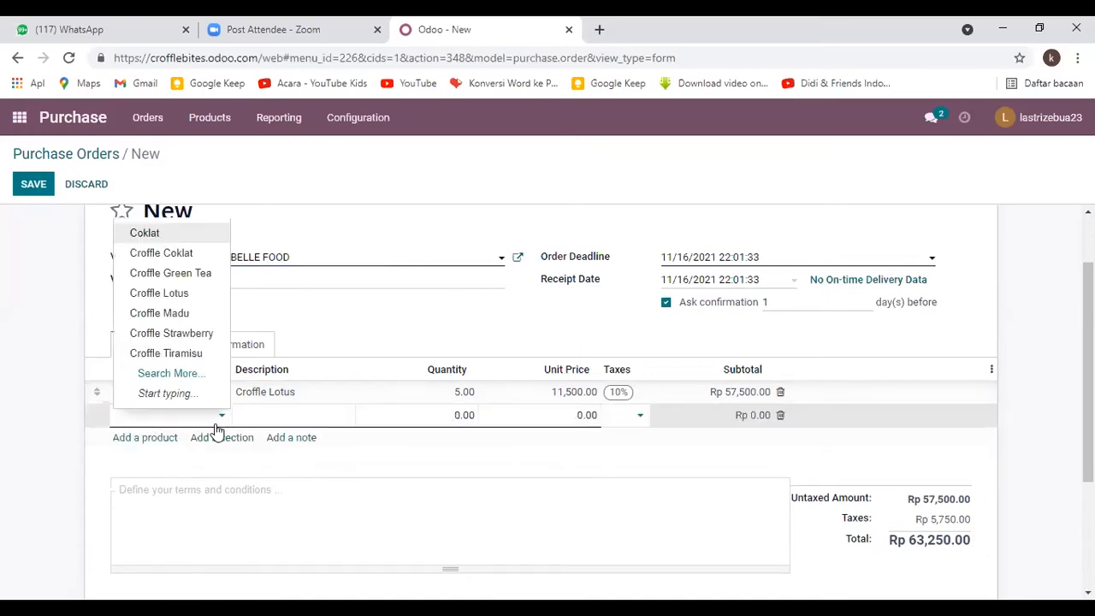
{"action": "left_click", "coordinate": [191, 353]}
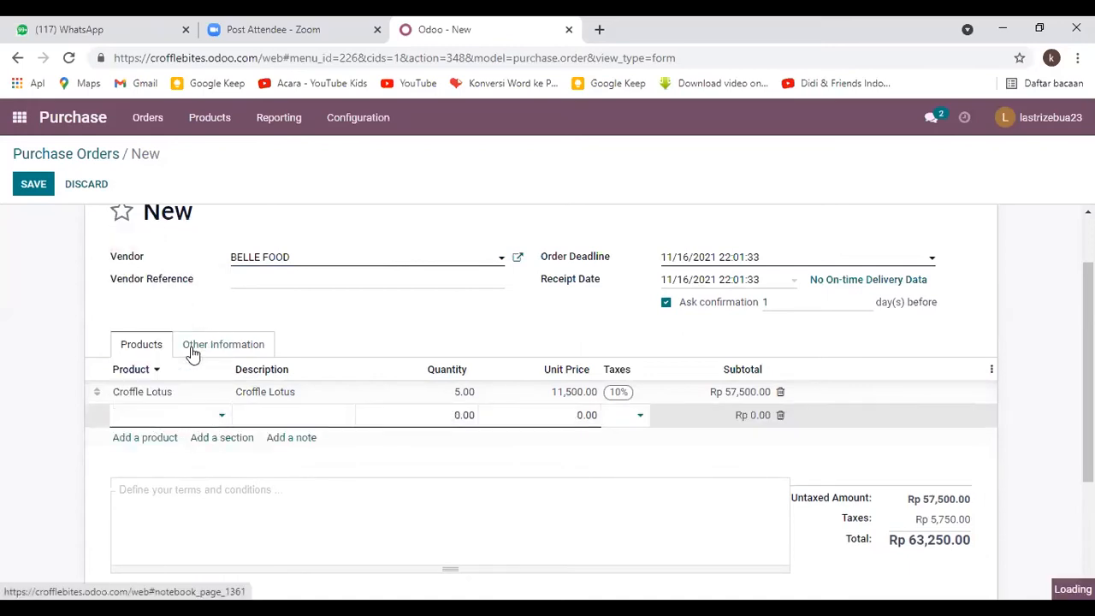
{"action": "left_click", "coordinate": [464, 416]}
{"action": "type", "text": "5"}
{"action": "left_click", "coordinate": [547, 462]}
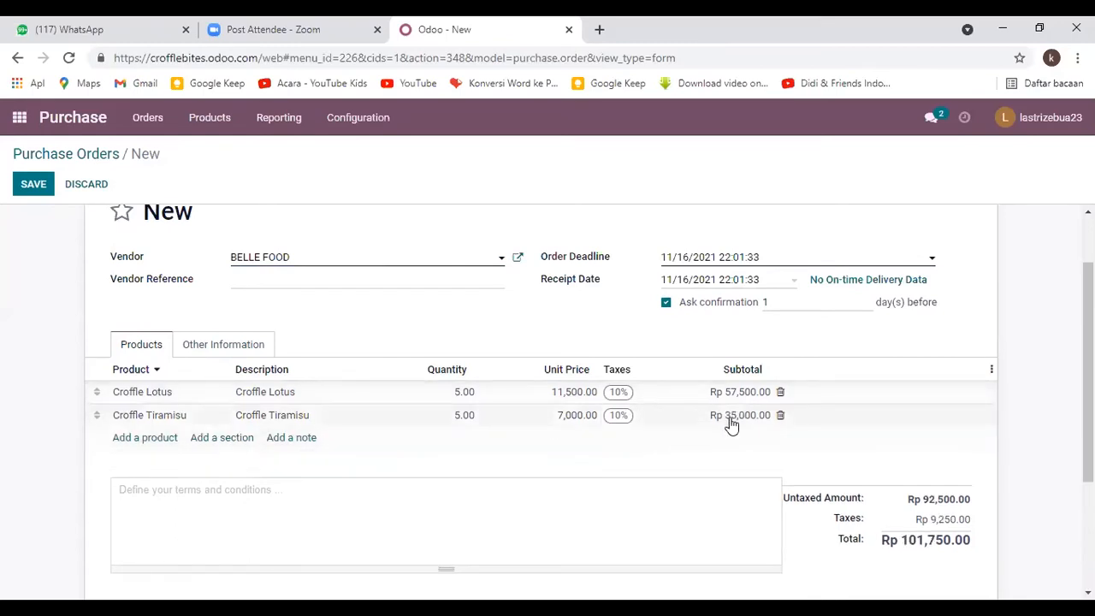
- Review the BELLE FOOD order's lines and totals, and save the order
{"action": "scroll", "coordinate": [794, 467], "scroll_direction": "down", "scroll_amount": 2}
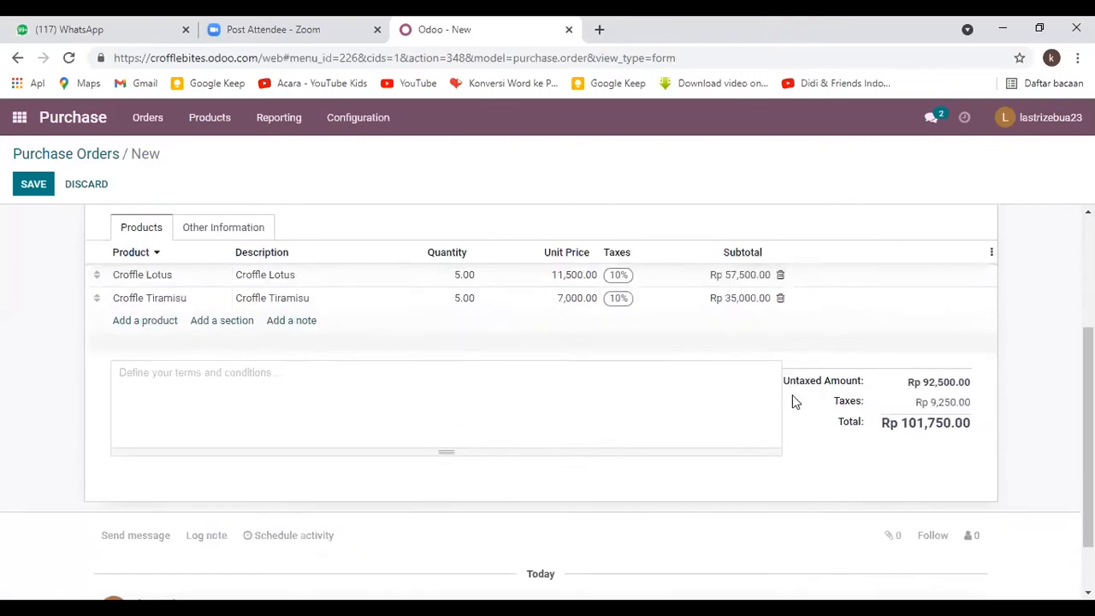
{"action": "scroll", "coordinate": [794, 401], "scroll_direction": "down", "scroll_amount": 1}
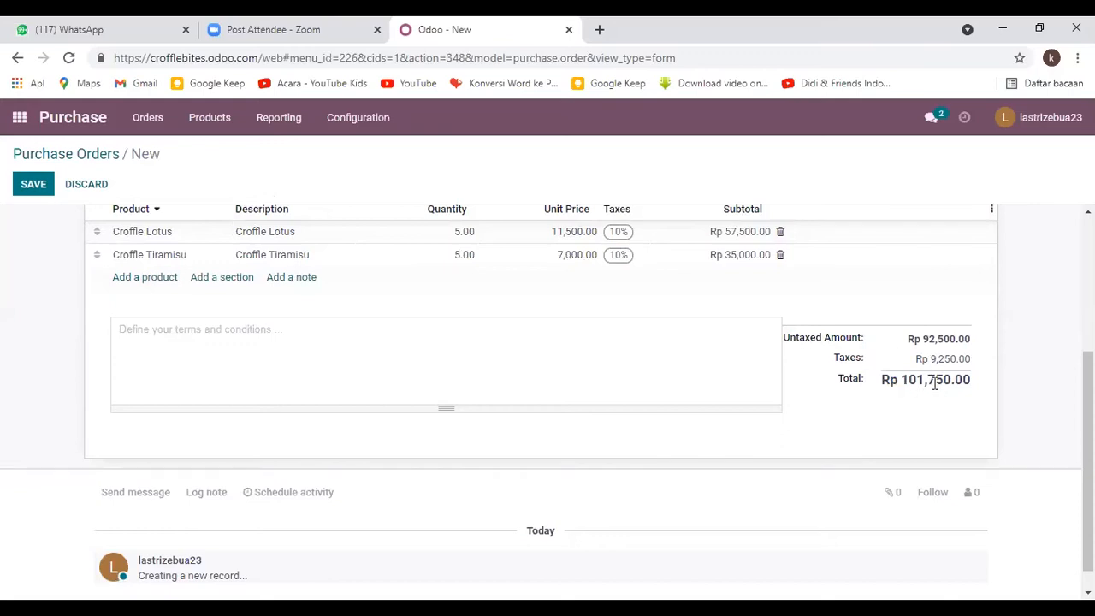
{"action": "scroll", "coordinate": [522, 398], "scroll_direction": "up", "scroll_amount": 3}
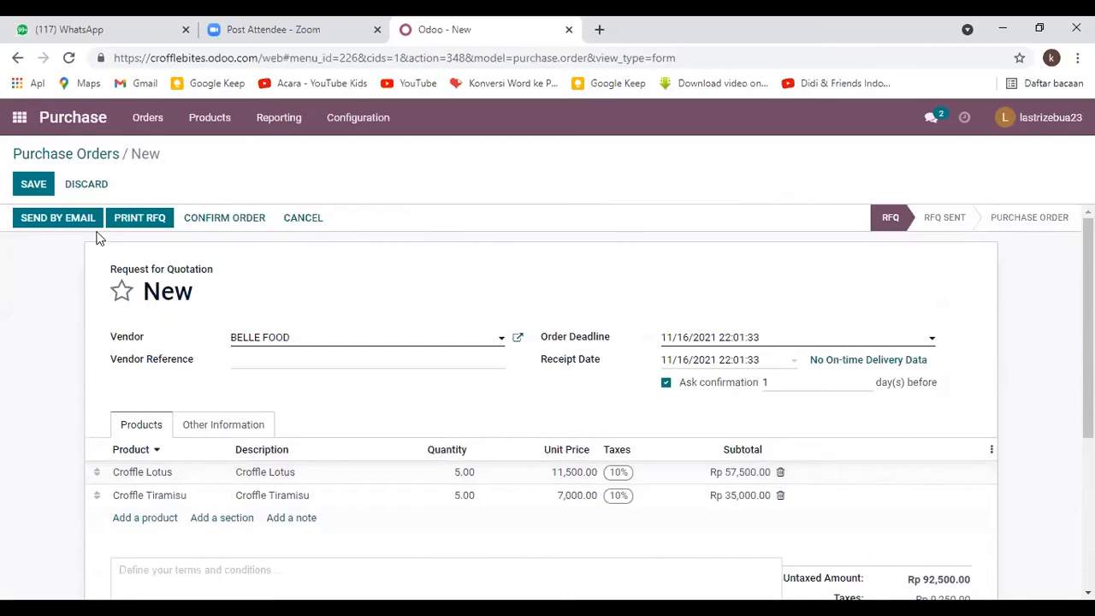
{"action": "left_click", "coordinate": [31, 188]}
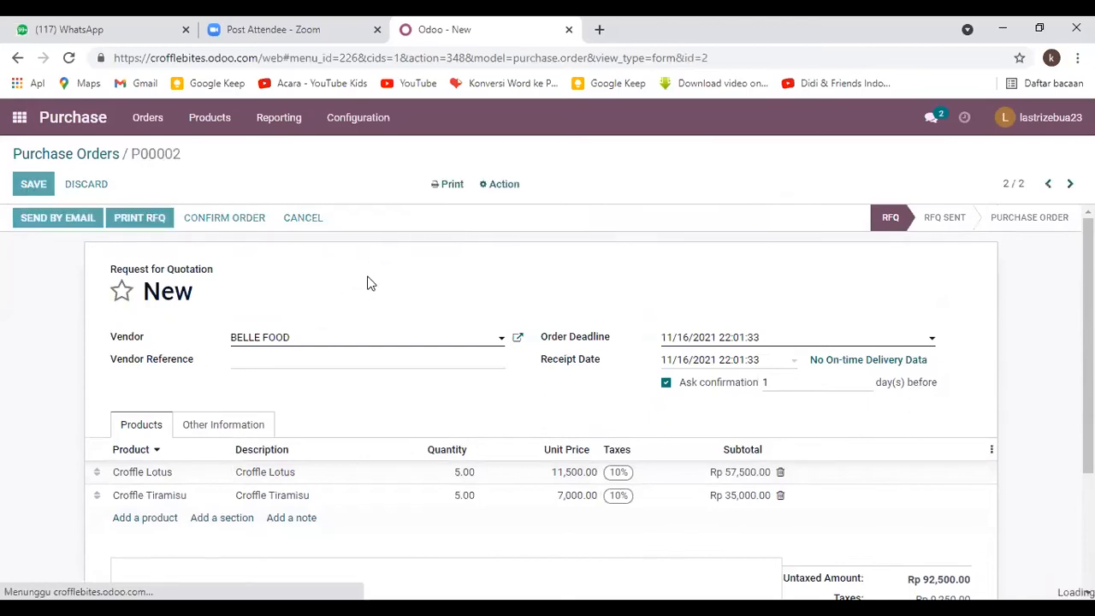
{"action": "scroll", "coordinate": [342, 376], "scroll_direction": "down", "scroll_amount": 2}
{"action": "scroll", "coordinate": [342, 379], "scroll_direction": "up", "scroll_amount": 2}
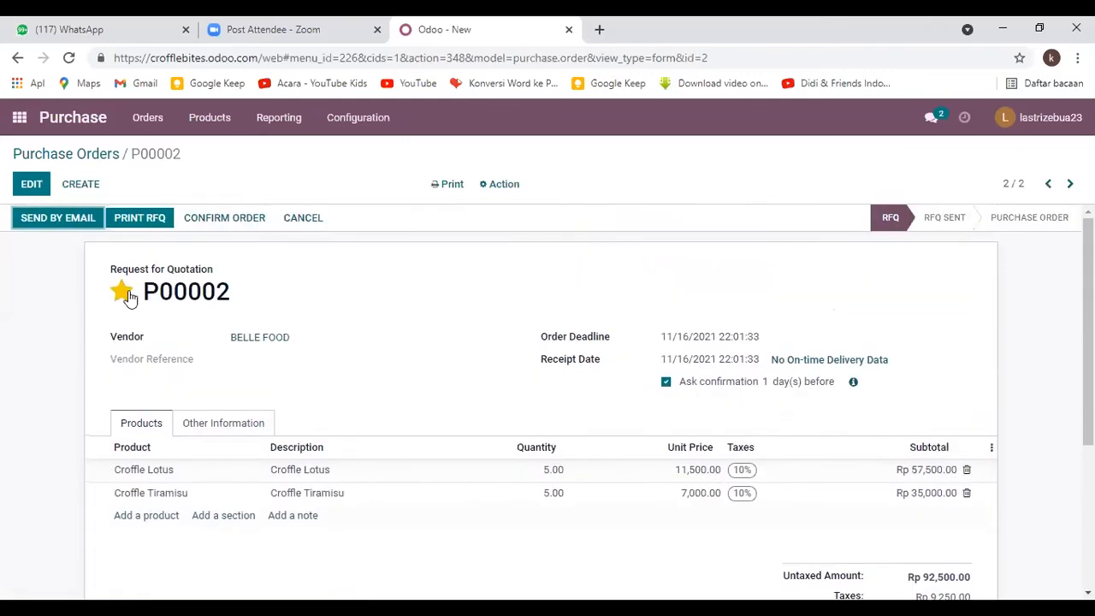
- Send the request for quotation to BELLE FOOD by email with its PDF attached, after reviewing the message text
{"action": "left_click", "coordinate": [51, 220]}
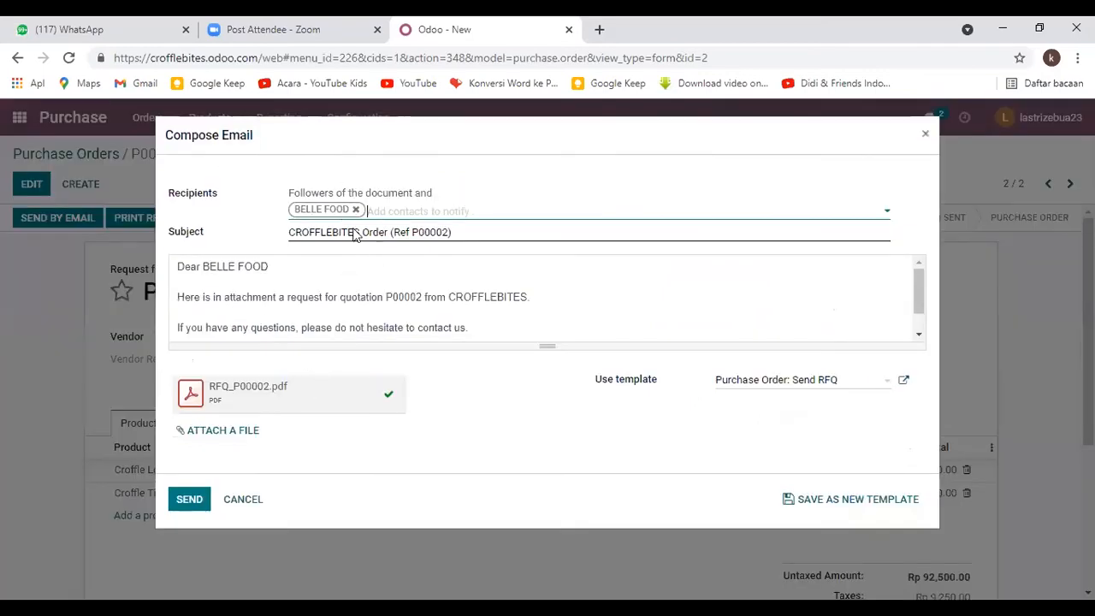
{"action": "left_click", "coordinate": [248, 296]}
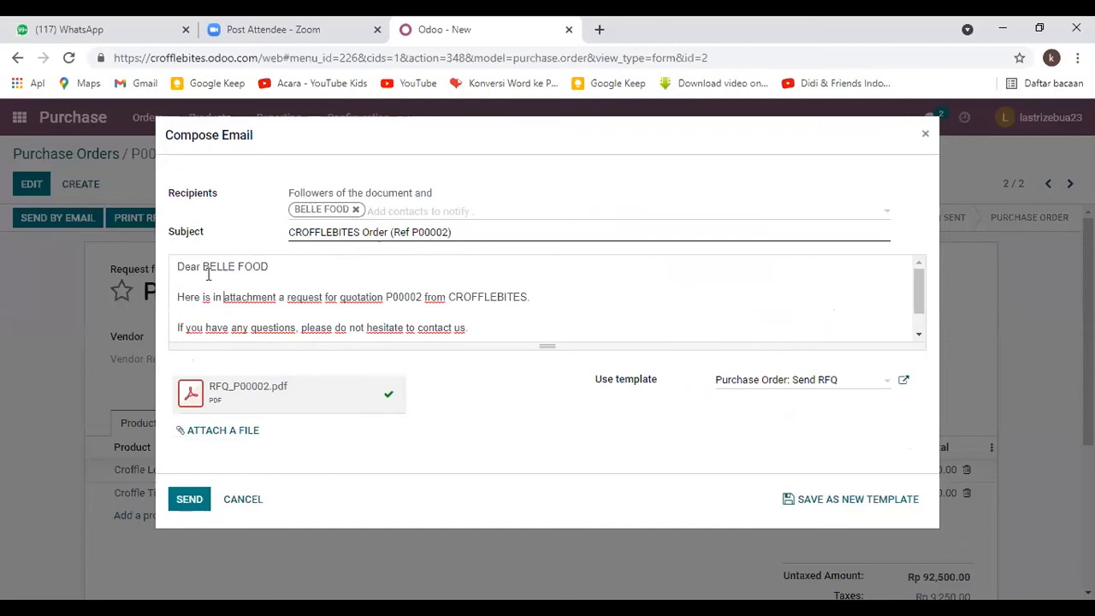
{"action": "scroll", "coordinate": [256, 316], "scroll_direction": "down", "scroll_amount": 2}
{"action": "scroll", "coordinate": [256, 332], "scroll_direction": "up", "scroll_amount": 2}
{"action": "scroll", "coordinate": [261, 334], "scroll_direction": "down", "scroll_amount": 2}
{"action": "scroll", "coordinate": [261, 321], "scroll_direction": "up", "scroll_amount": 2}
{"action": "scroll", "coordinate": [261, 308], "scroll_direction": "down", "scroll_amount": 2}
{"action": "left_click", "coordinate": [265, 332]}
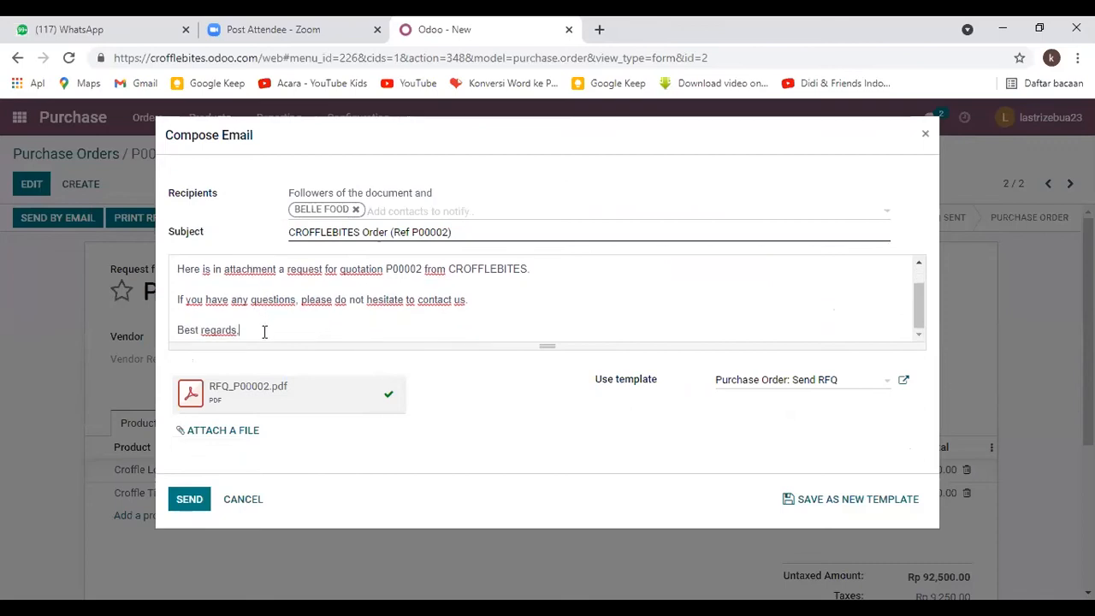
{"action": "left_click", "coordinate": [184, 503]}
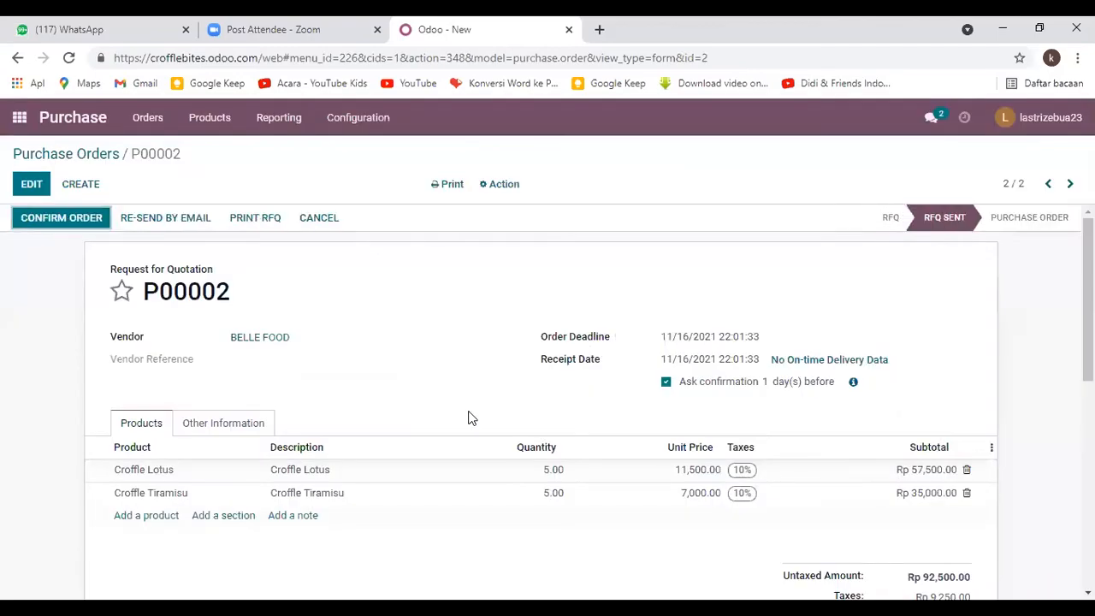
- Confirm the BELLE FOOD request for quotation as a purchase order
{"action": "scroll", "coordinate": [470, 419], "scroll_direction": "down", "scroll_amount": 2}
{"action": "scroll", "coordinate": [473, 425], "scroll_direction": "up", "scroll_amount": 2}
{"action": "left_click", "coordinate": [43, 224]}
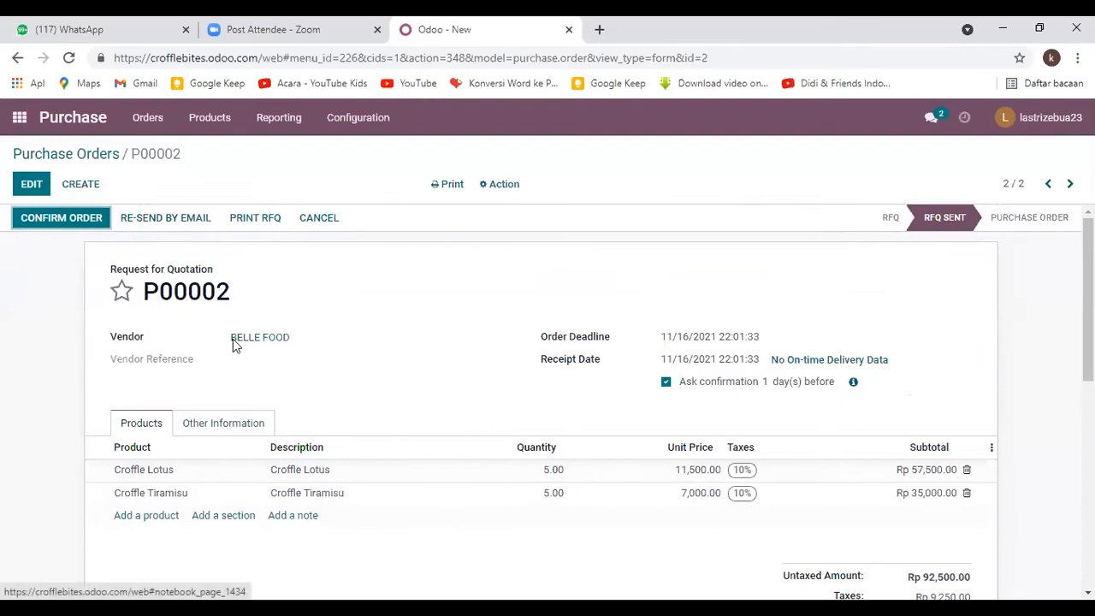
{"action": "left_click", "coordinate": [49, 224]}
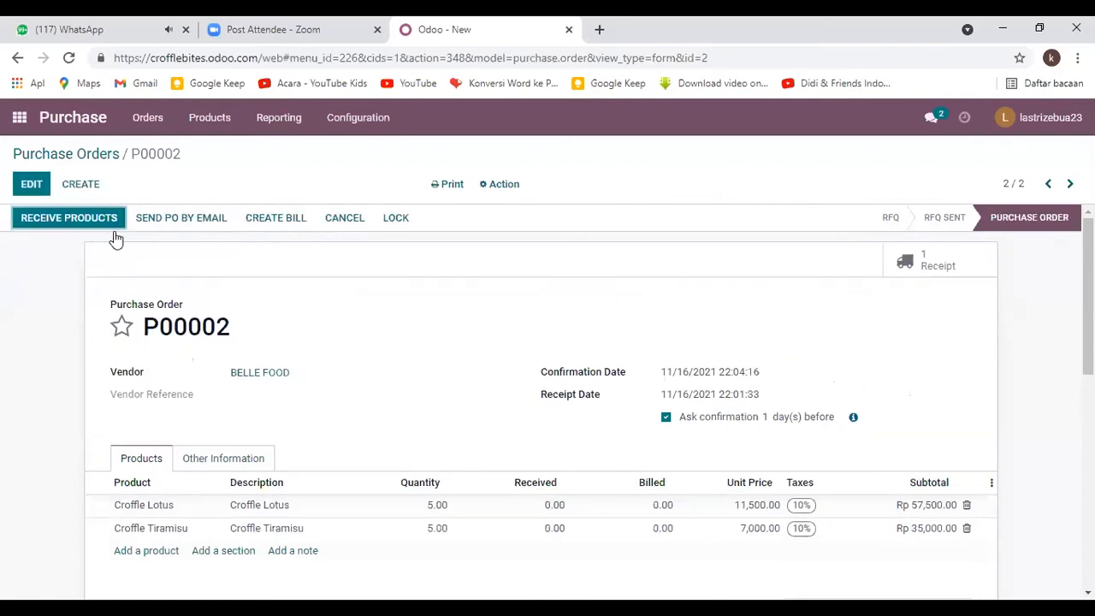
- Check the receipt linked to the confirmed BELLE FOOD purchase order
{"action": "left_click", "coordinate": [952, 267]}
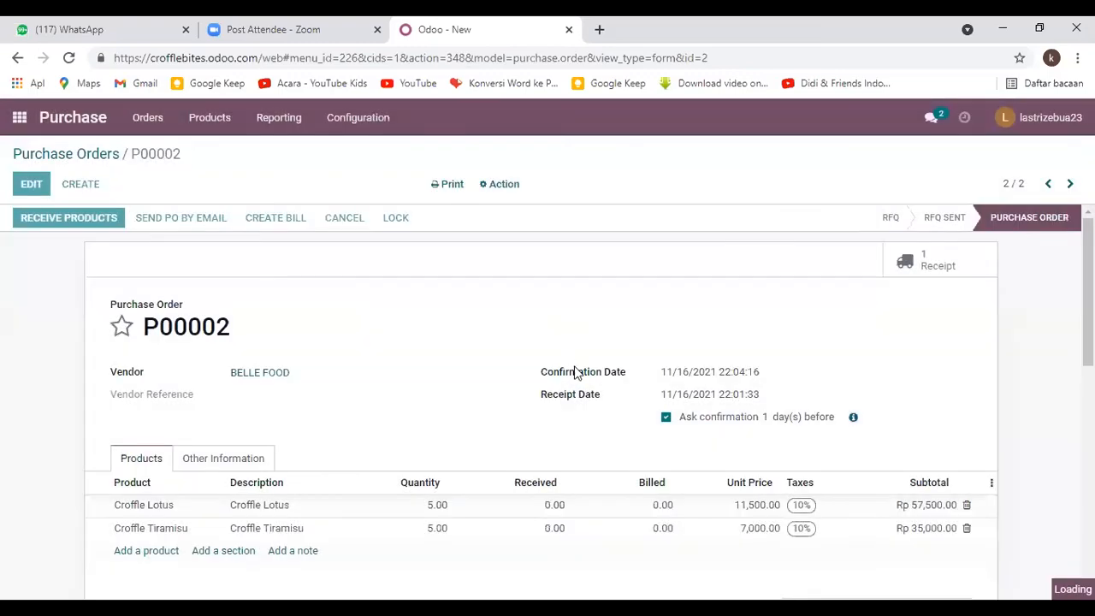
{"action": "scroll", "coordinate": [638, 356], "scroll_direction": "down", "scroll_amount": 3}
{"action": "scroll", "coordinate": [513, 355], "scroll_direction": "up", "scroll_amount": 3}
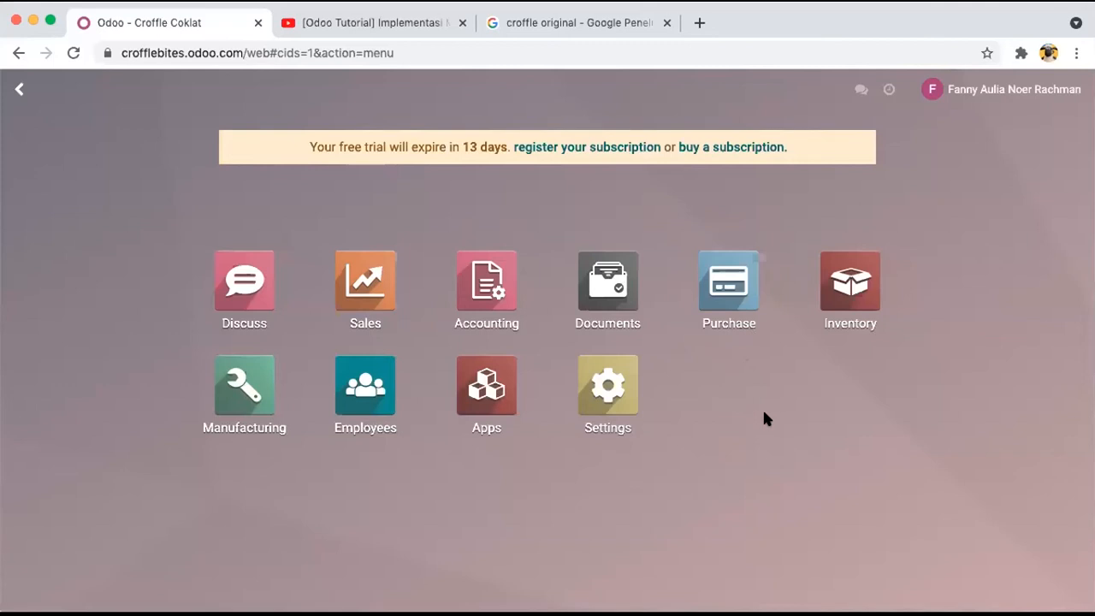
- Open the Inventory app and examine the first BELLE FOOD receipt that is ready to process
{"action": "left_click", "coordinate": [853, 304]}
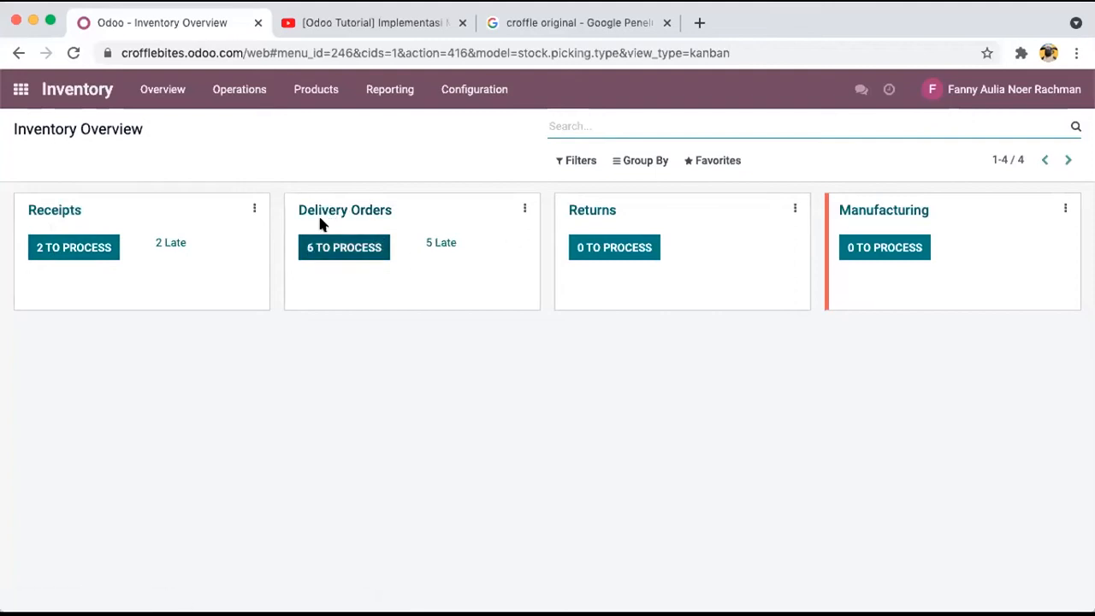
{"action": "left_click", "coordinate": [75, 246]}
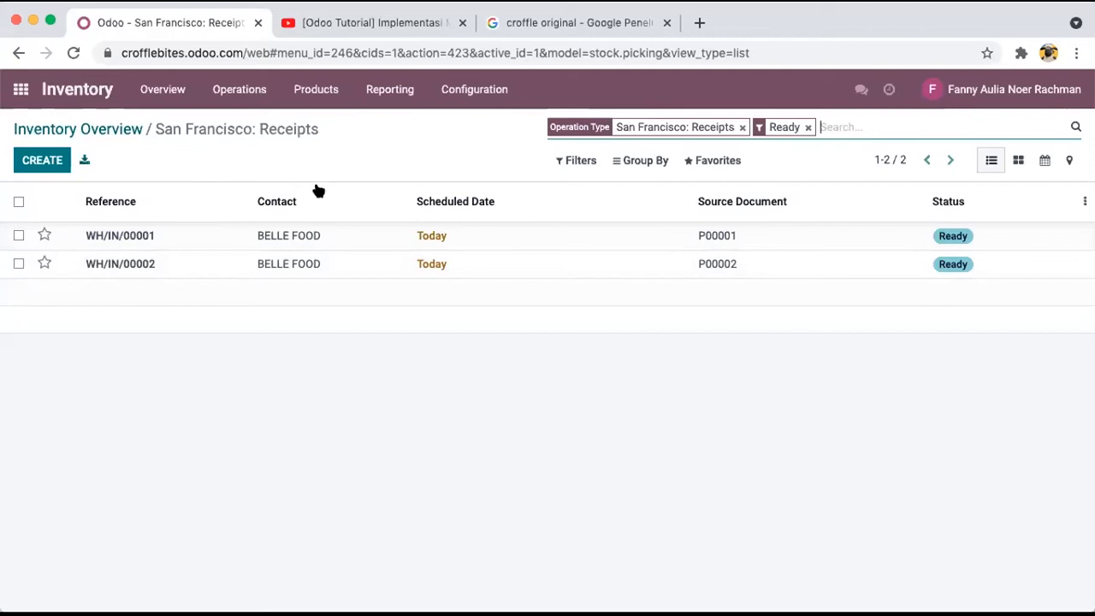
{"action": "left_click", "coordinate": [263, 240]}
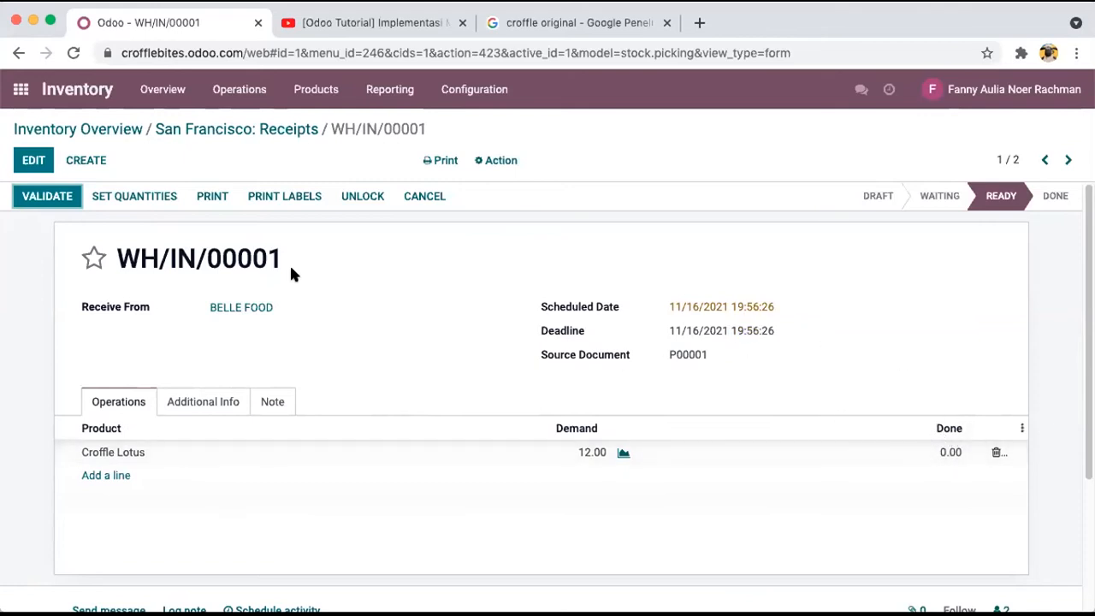
{"action": "left_click", "coordinate": [30, 163]}
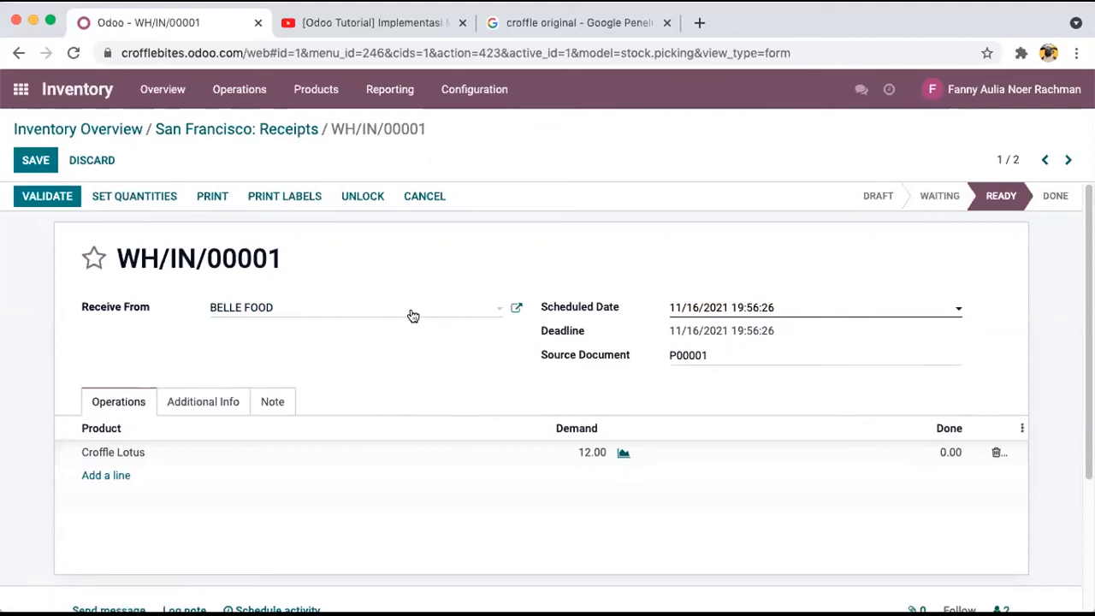
{"action": "left_click", "coordinate": [36, 160]}
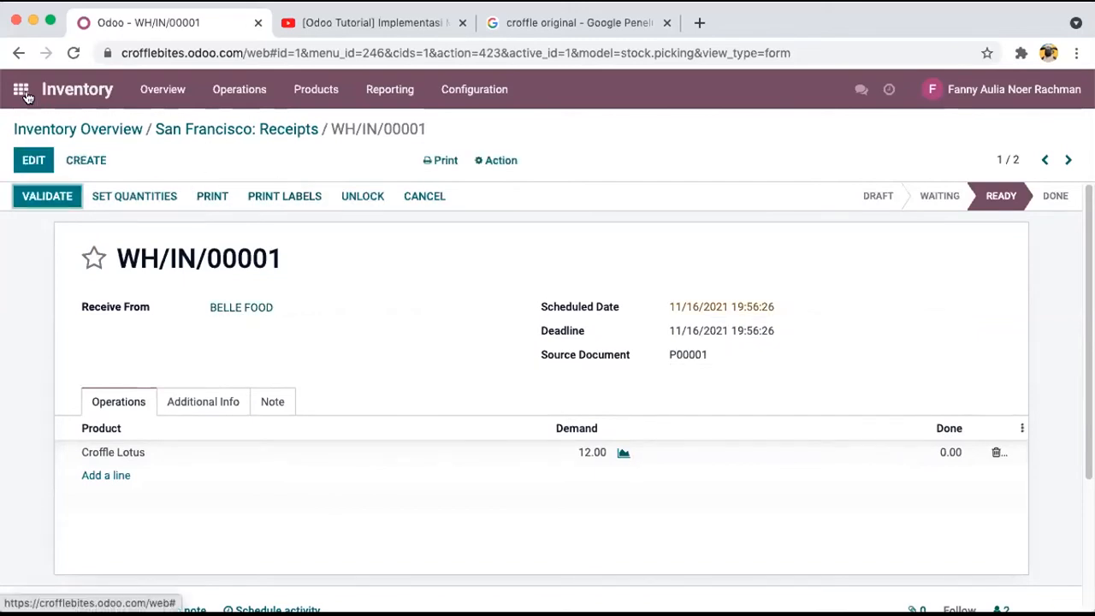
- Examine the ready delivery orders and the details of the last one scheduled for today, and return to the Inventory overview
{"action": "left_click", "coordinate": [86, 94]}
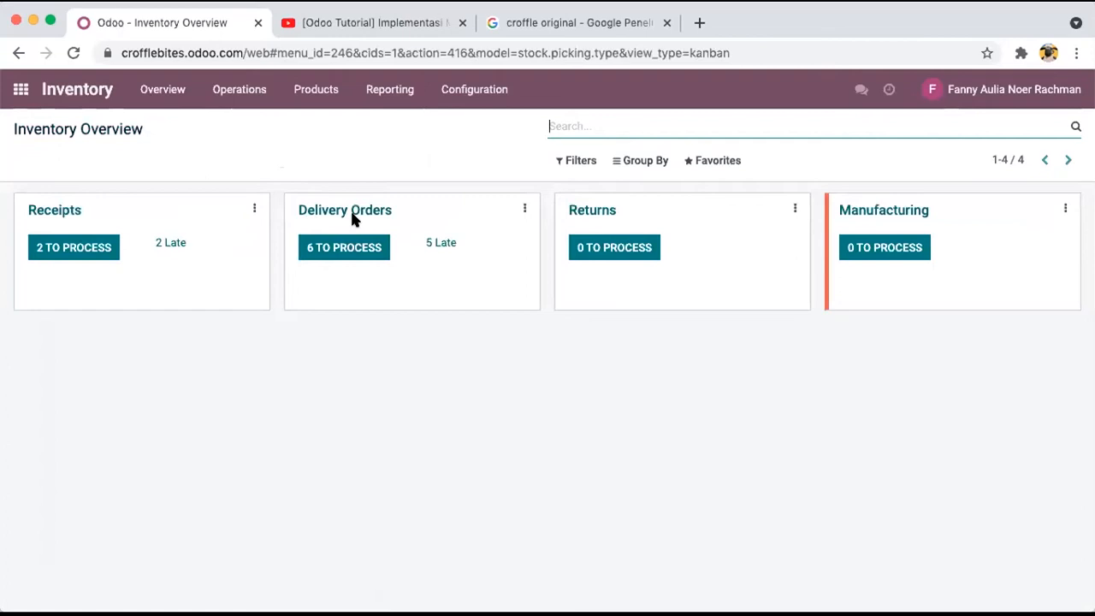
{"action": "left_click", "coordinate": [372, 251]}
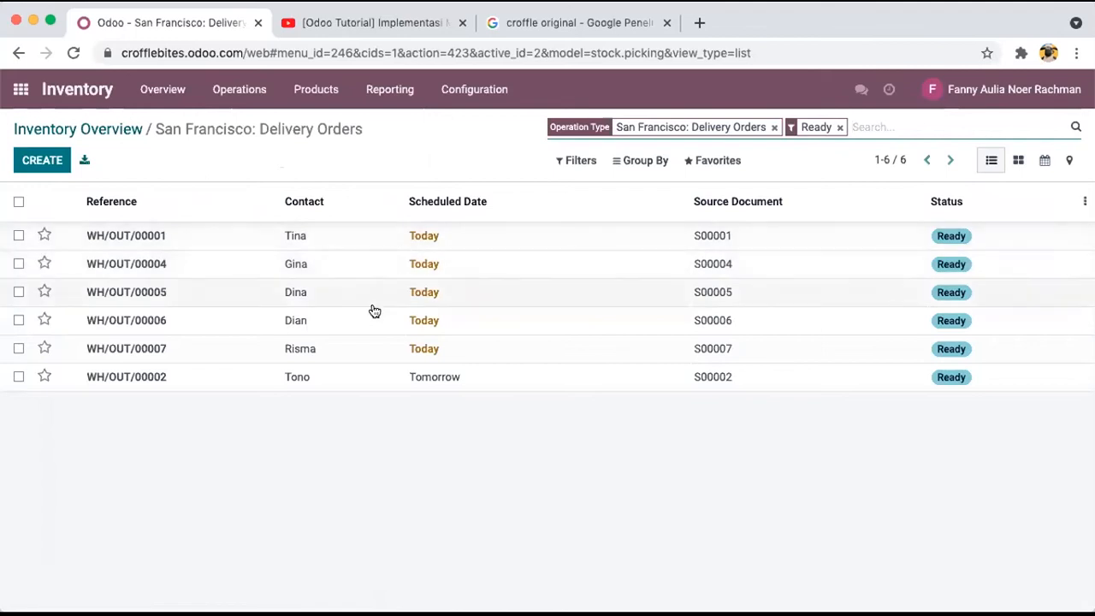
{"action": "left_click", "coordinate": [120, 348]}
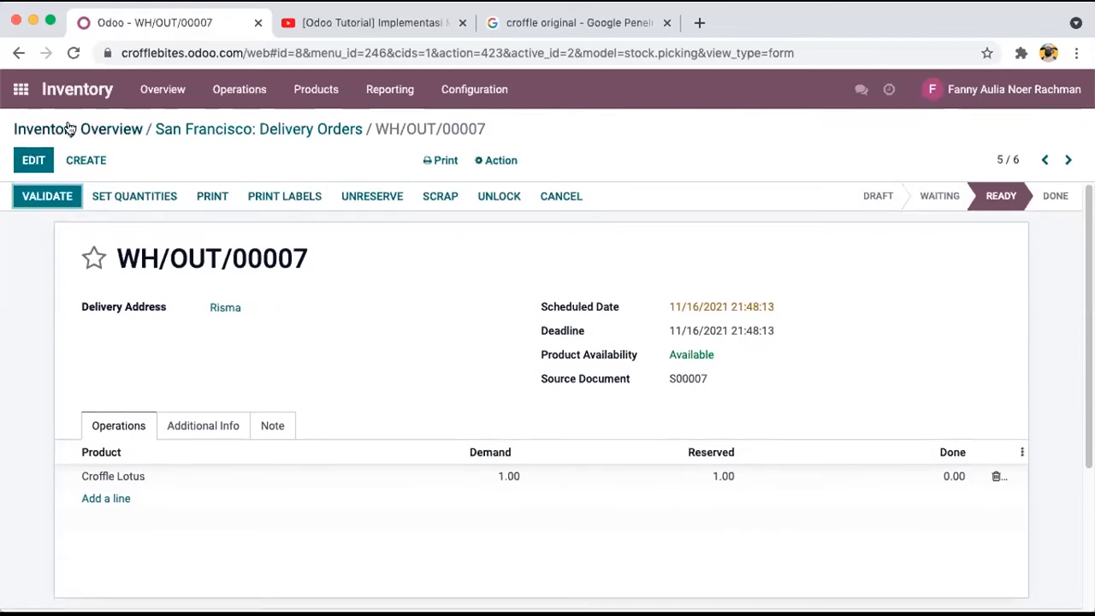
{"action": "left_click", "coordinate": [109, 131]}
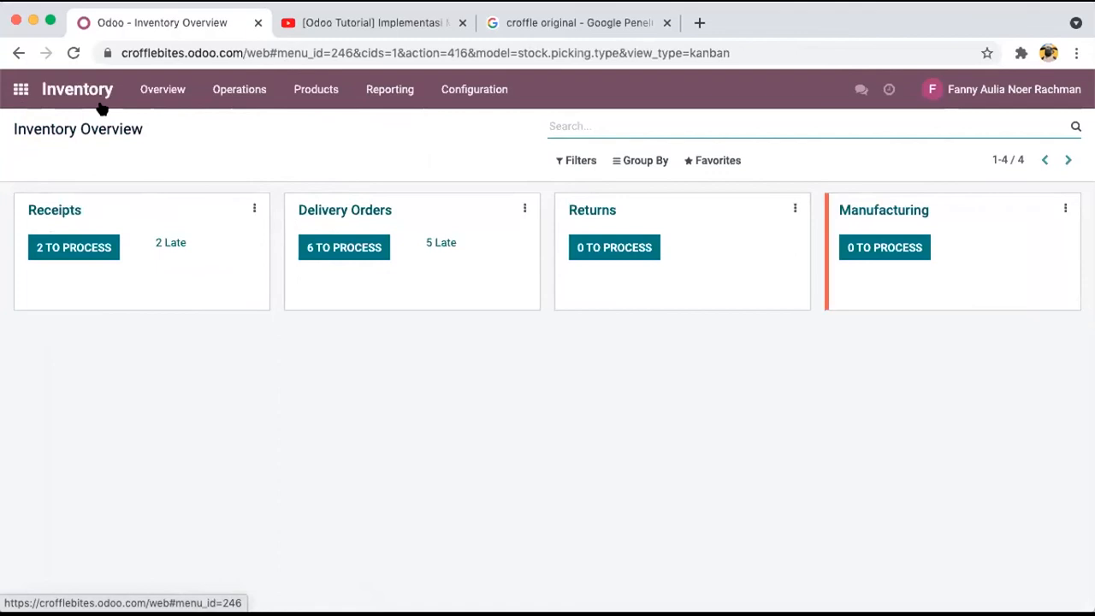
- Remove the 10% customer tax from the Croffle Lotus product, set its cost to Rp 7,000 and save it
{"action": "left_click", "coordinate": [314, 94]}
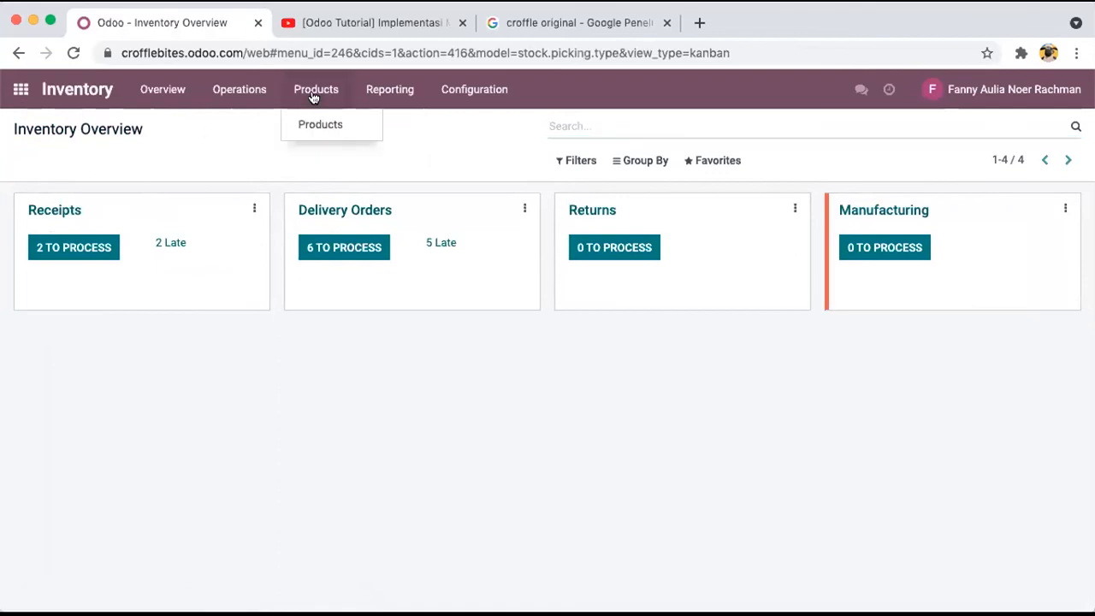
{"action": "left_click", "coordinate": [315, 126]}
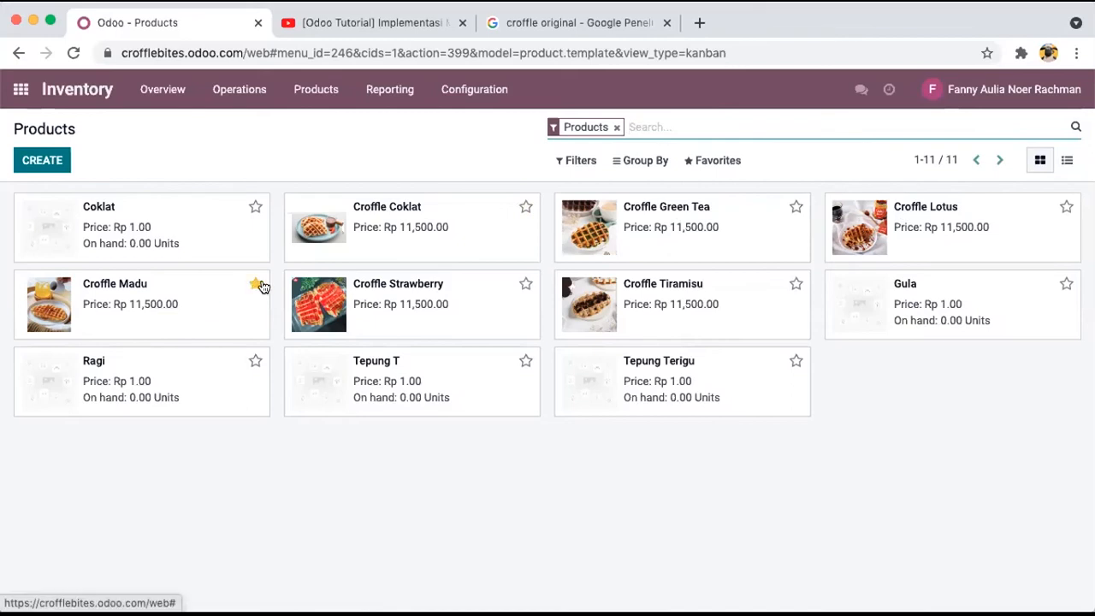
{"action": "left_click", "coordinate": [940, 209]}
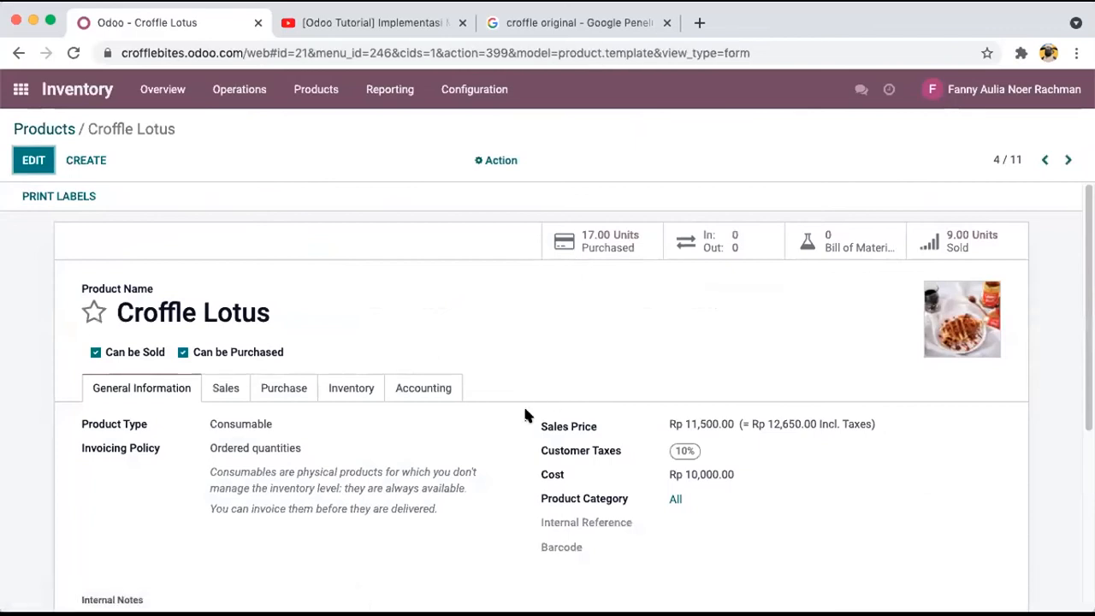
{"action": "scroll", "coordinate": [522, 403], "scroll_direction": "down", "scroll_amount": 1}
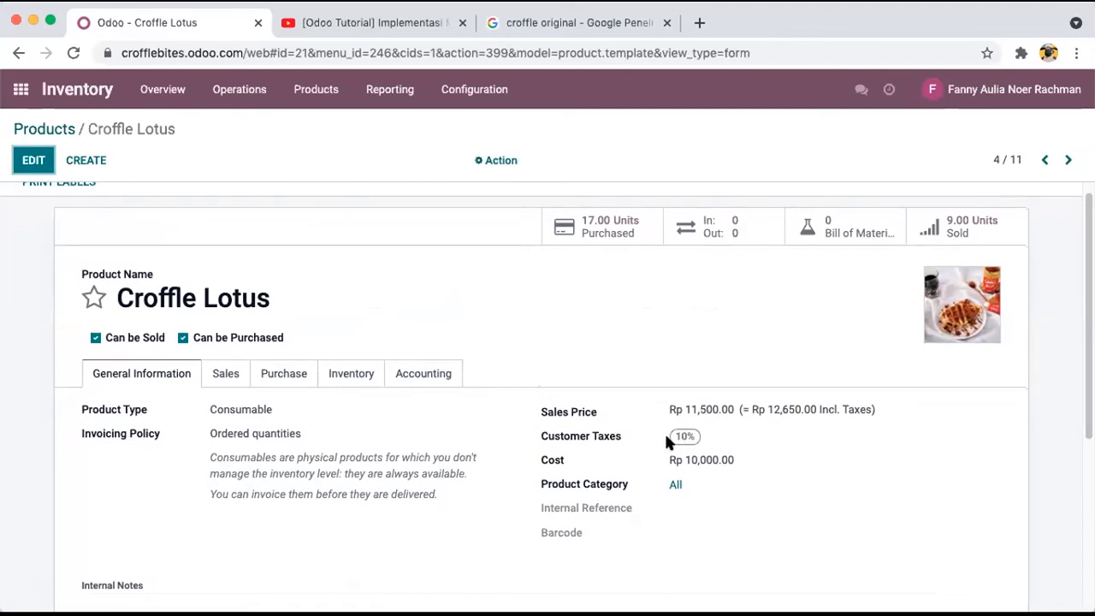
{"action": "left_click", "coordinate": [22, 164]}
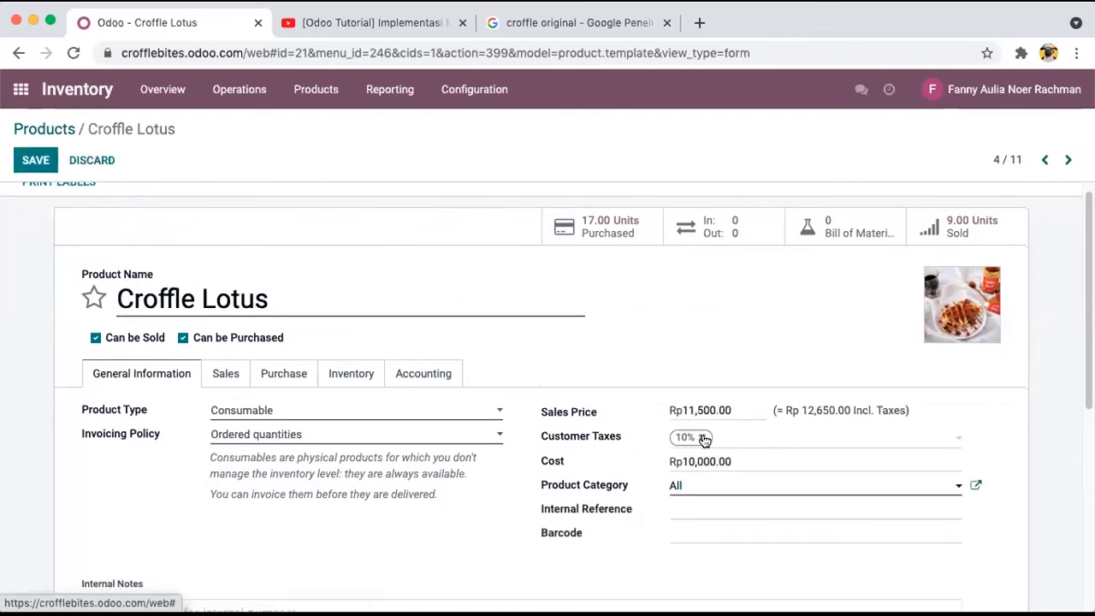
{"action": "left_click", "coordinate": [705, 438]}
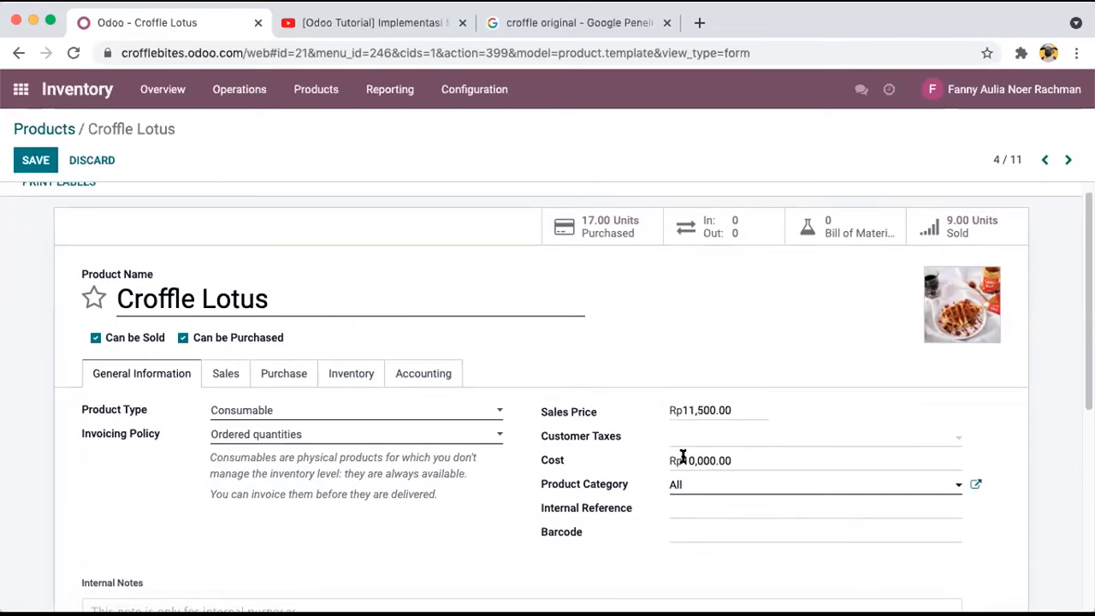
{"action": "left_click_drag", "start_coordinate": [689, 460], "coordinate": [683, 459]}
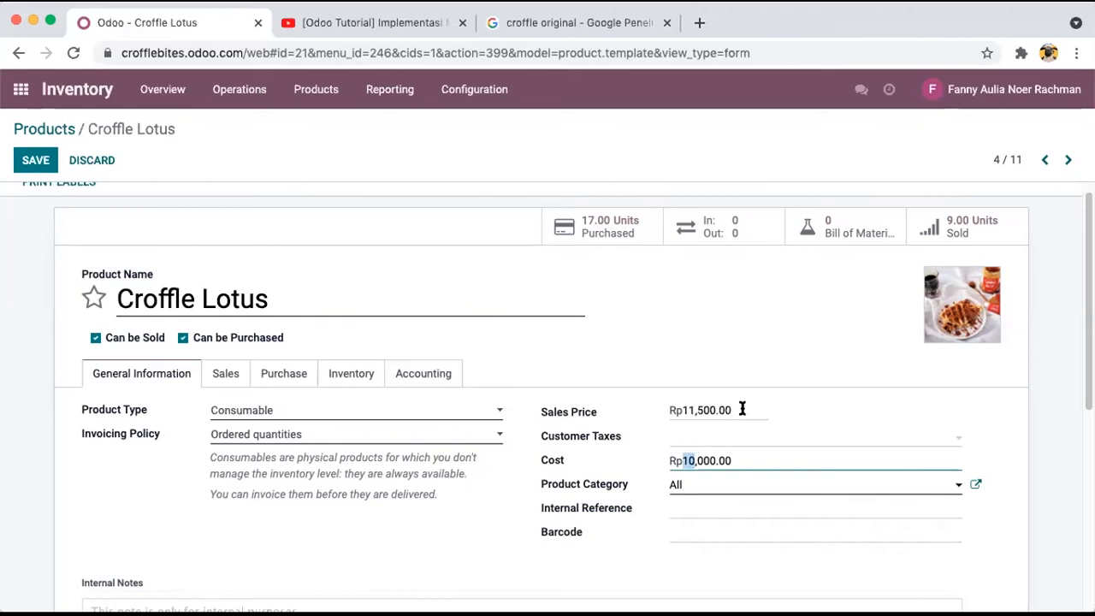
{"action": "type", "text": "7"}
{"action": "left_click", "coordinate": [694, 354]}
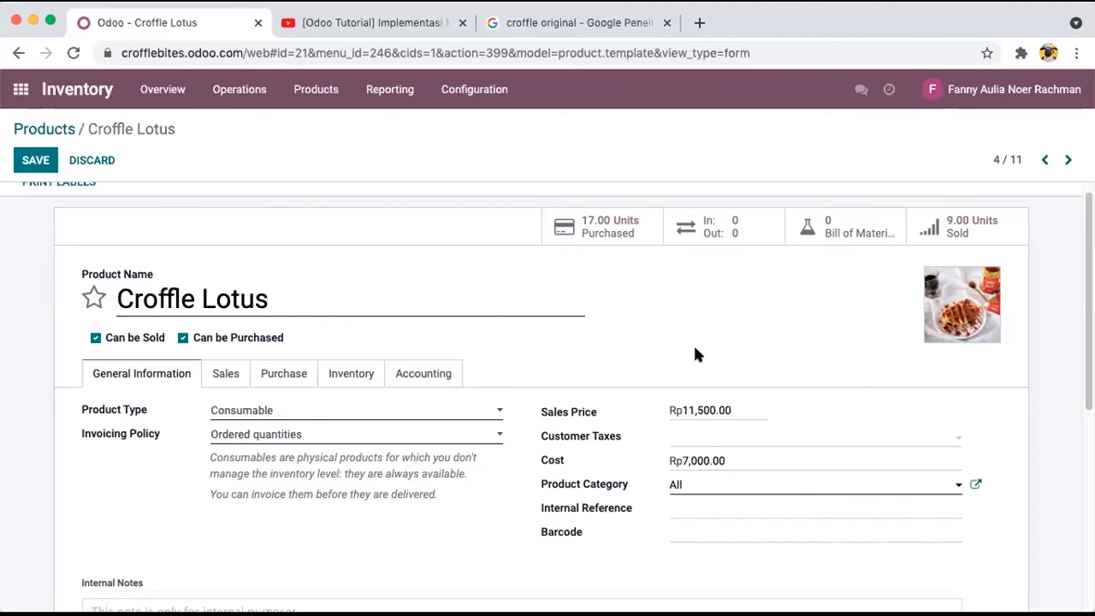
{"action": "left_click", "coordinate": [36, 160]}
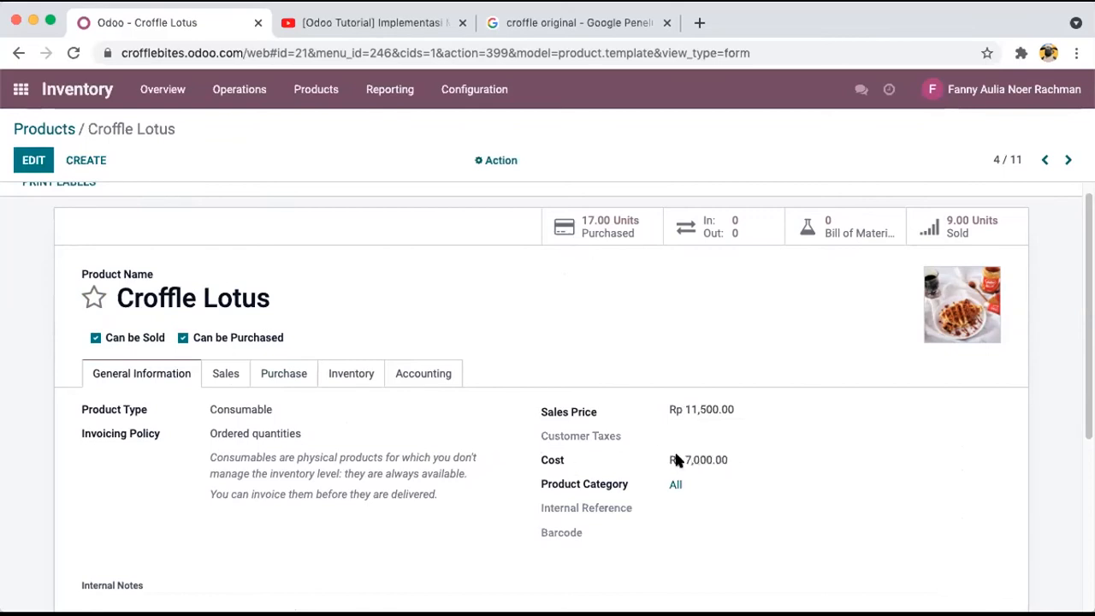
- Review the sales and purchase settings of Croffle Lotus, and try the Manufacture route in place of Buy
{"action": "left_click", "coordinate": [227, 373]}
{"action": "left_click", "coordinate": [280, 376]}
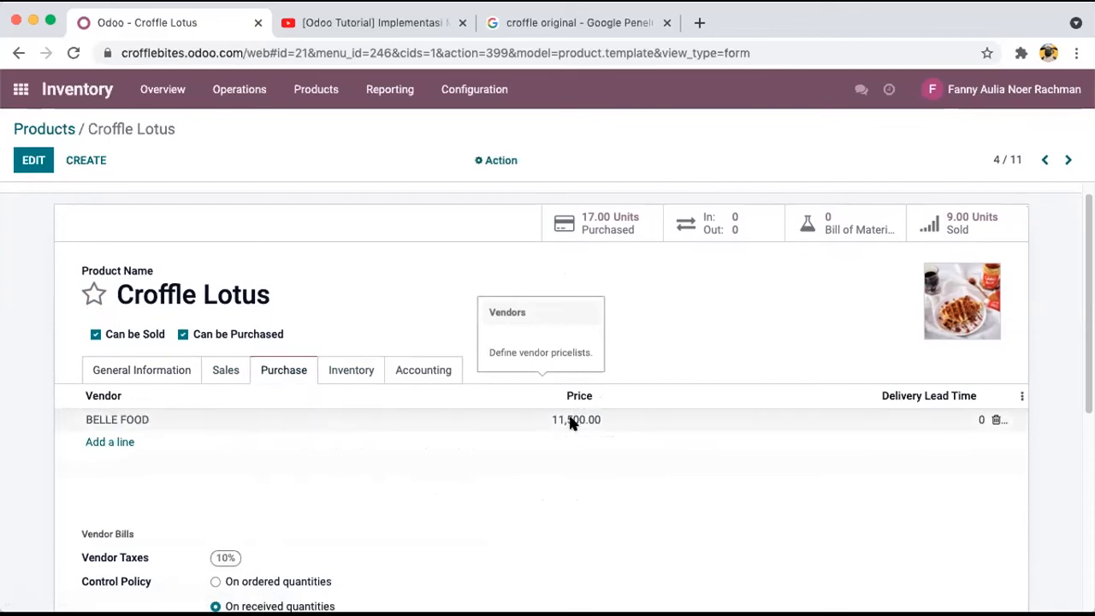
{"action": "left_click", "coordinate": [333, 371]}
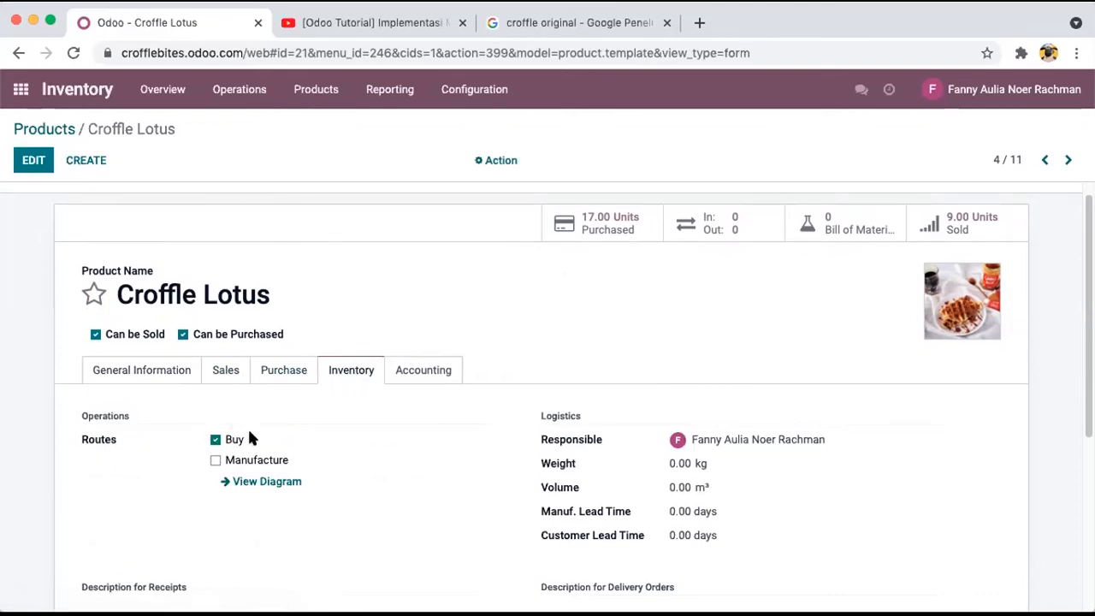
{"action": "left_click", "coordinate": [215, 459]}
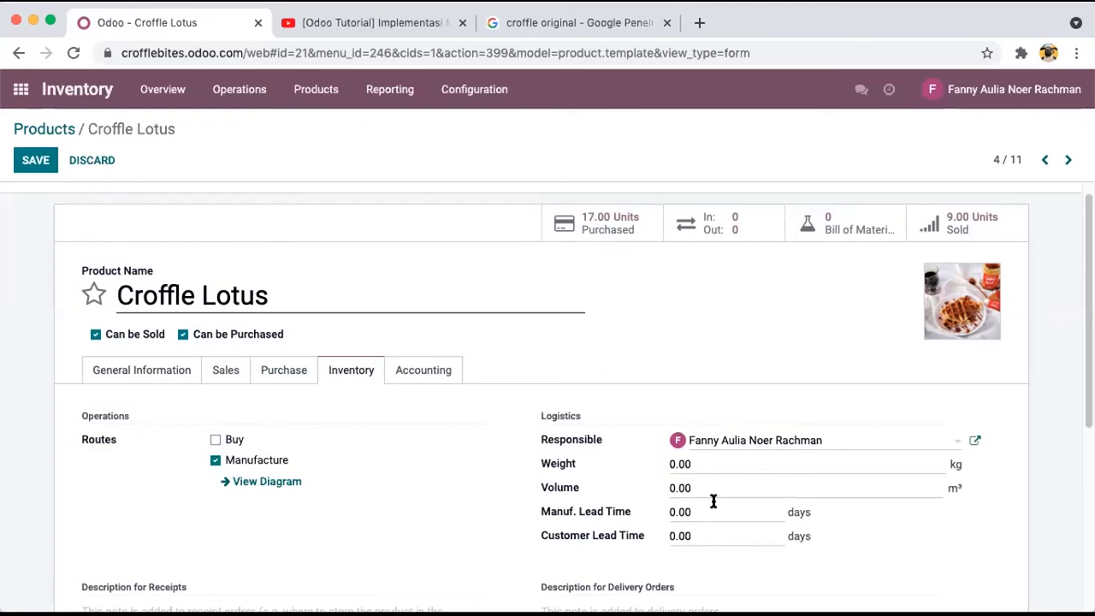
{"action": "left_click", "coordinate": [215, 439]}
{"action": "left_click", "coordinate": [215, 459]}
- Check the accounting and general information of Croffle Lotus and save the product
{"action": "left_click", "coordinate": [399, 373]}
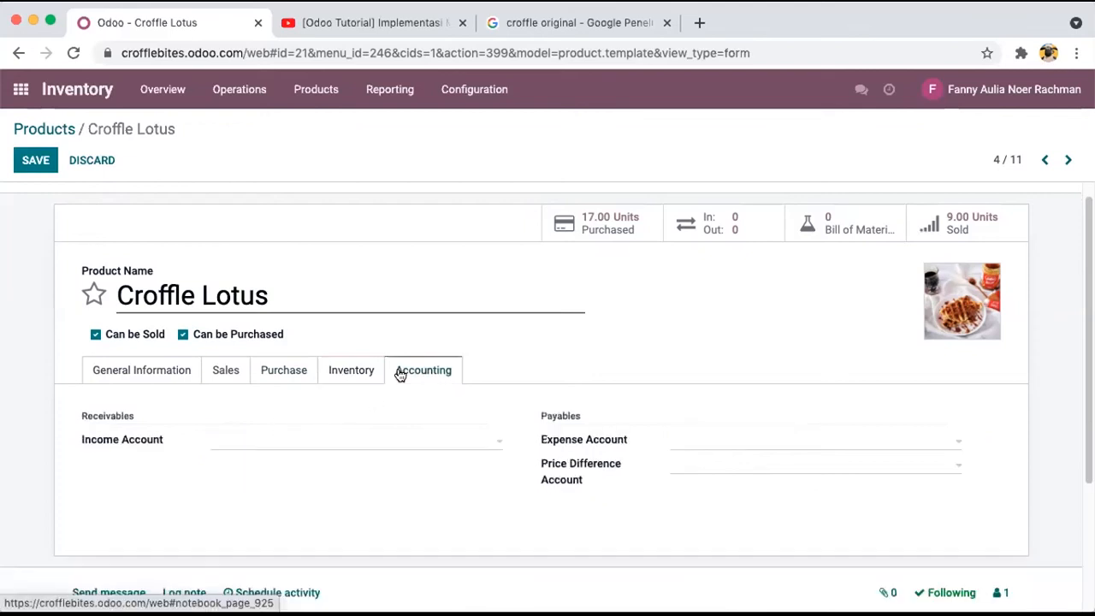
{"action": "left_click", "coordinate": [322, 371]}
{"action": "left_click", "coordinate": [175, 370]}
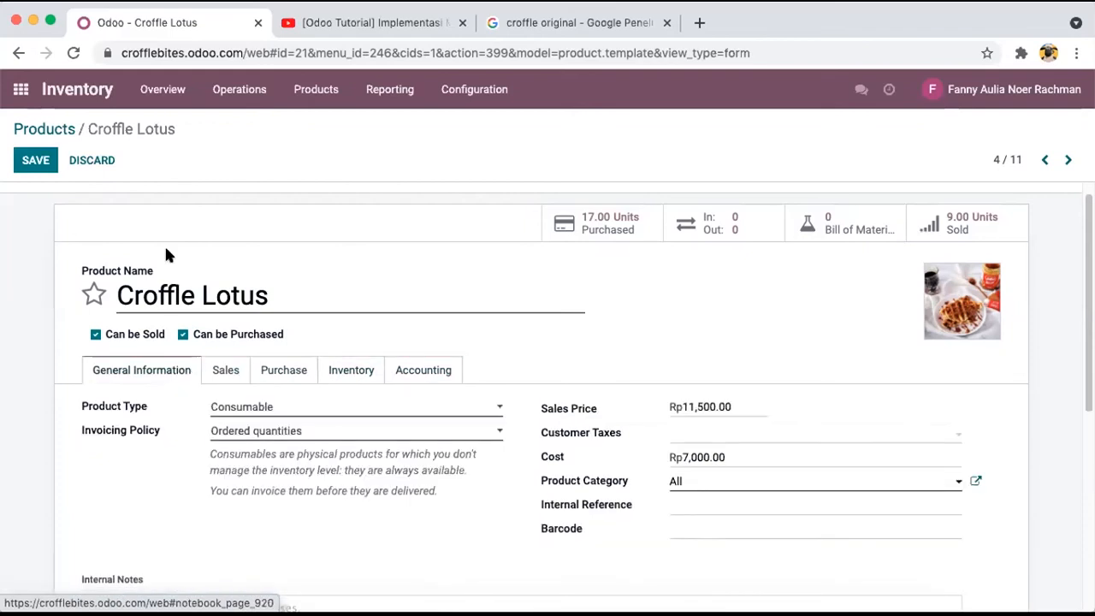
{"action": "left_click", "coordinate": [35, 160]}
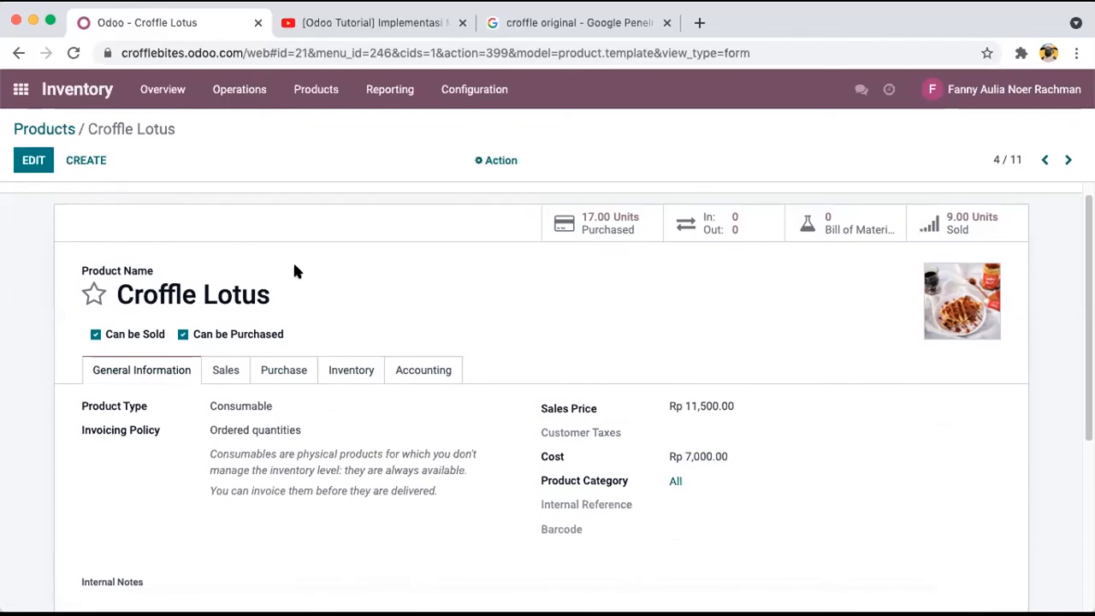
- Return to the Inventory overview and look through the available operations and reports
{"action": "left_click", "coordinate": [51, 131]}
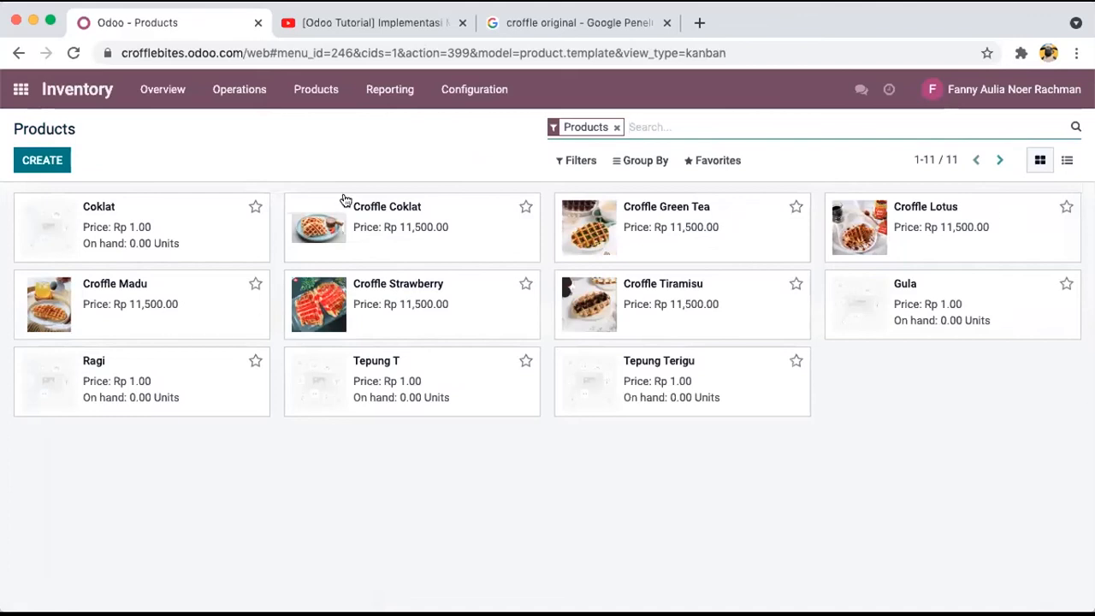
{"action": "left_click", "coordinate": [182, 96]}
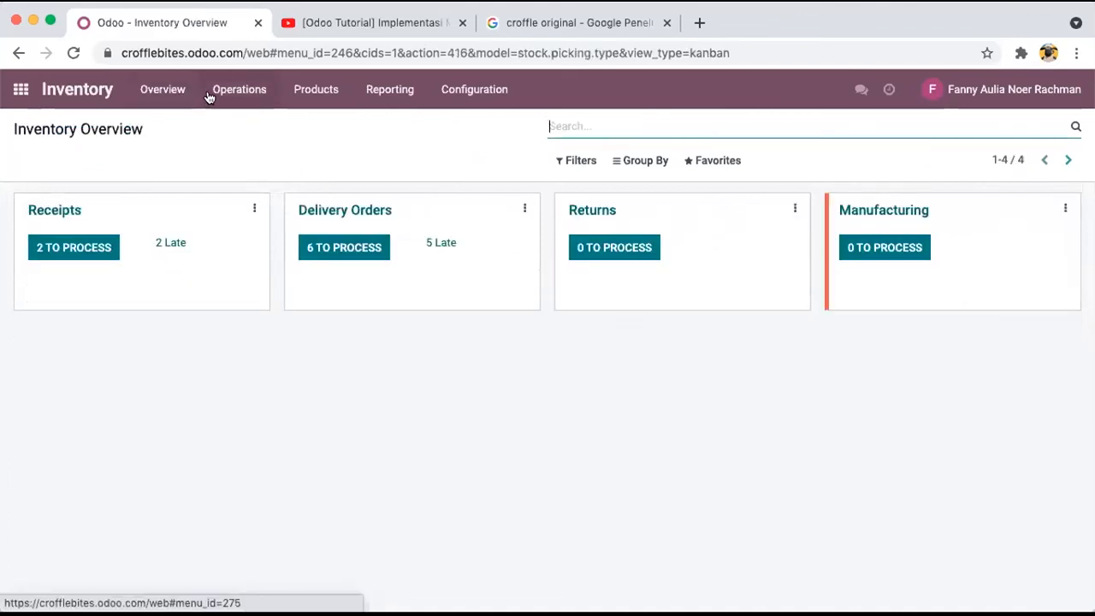
{"action": "left_click", "coordinate": [240, 91]}
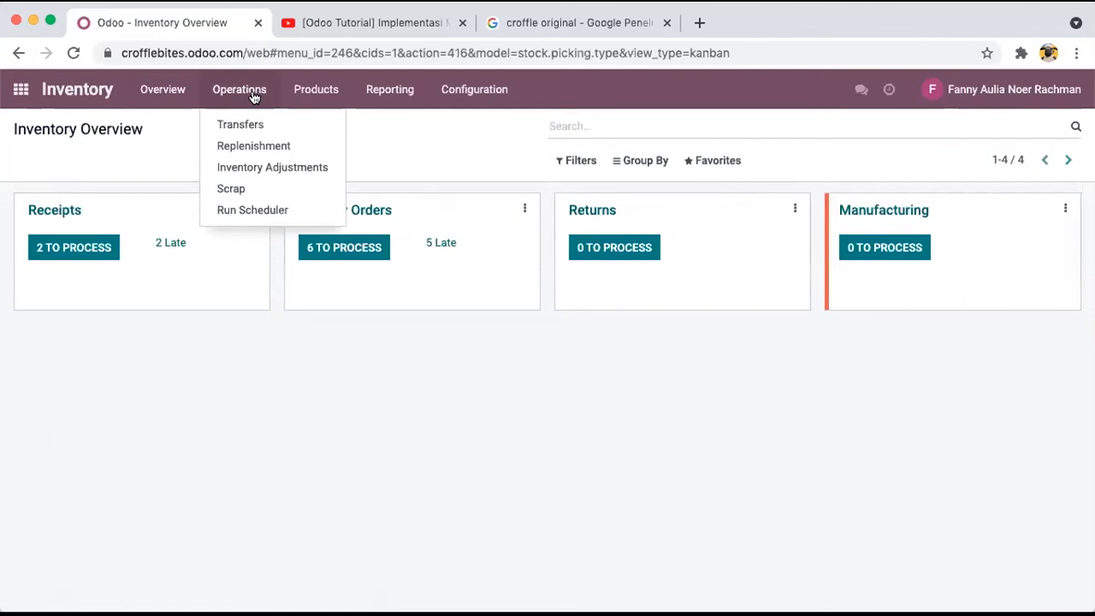
{"action": "mouse_move", "coordinate": [404, 92]}
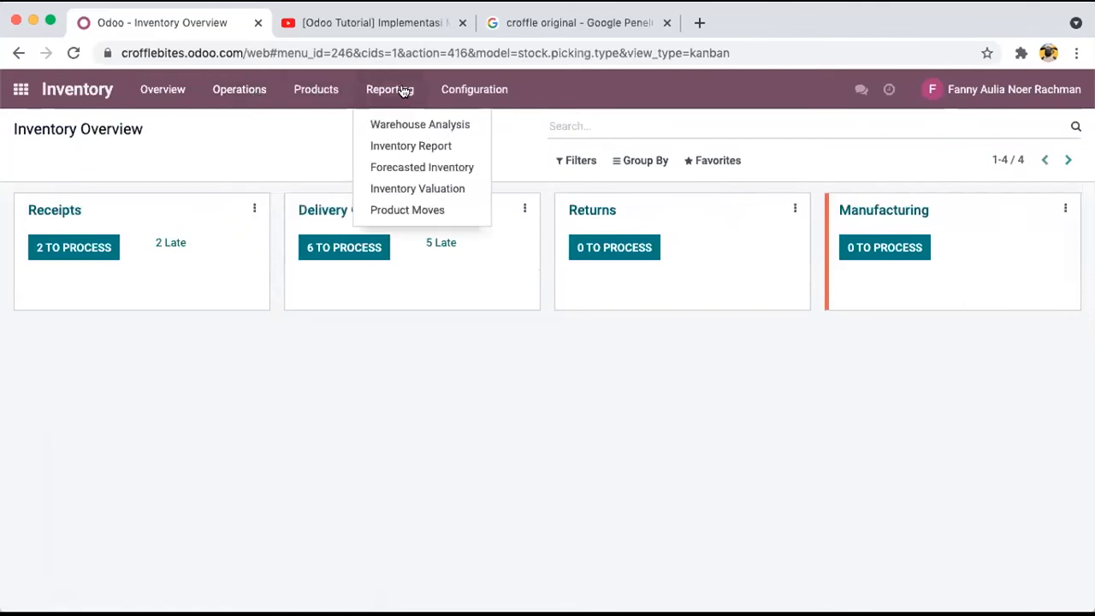
- Switch from Inventory to the Manufacturing app and open its product list
{"action": "left_click", "coordinate": [26, 94]}
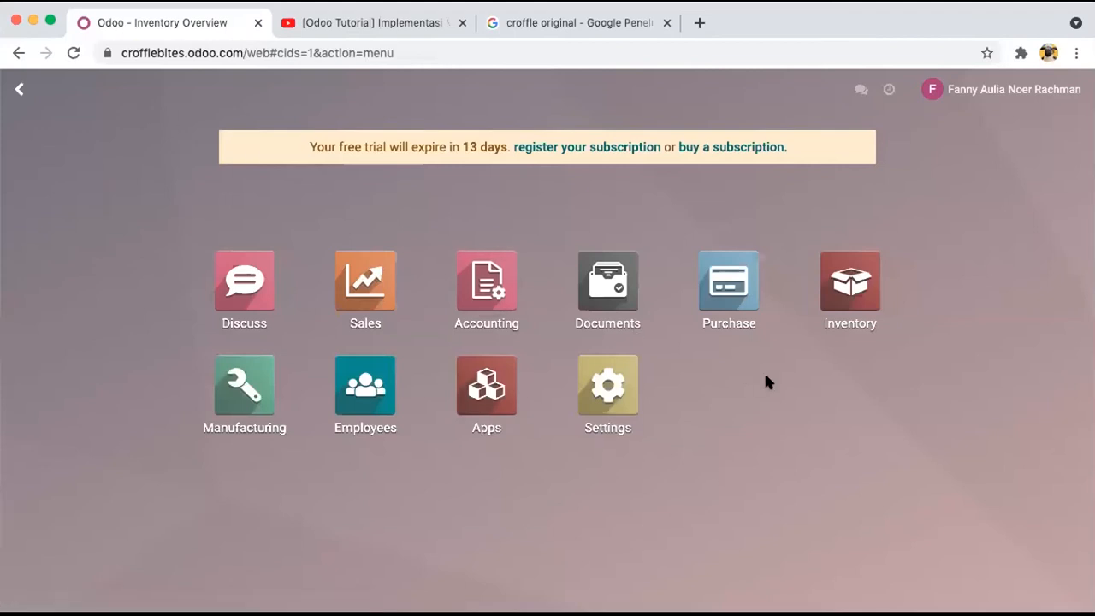
{"action": "left_click", "coordinate": [251, 390]}
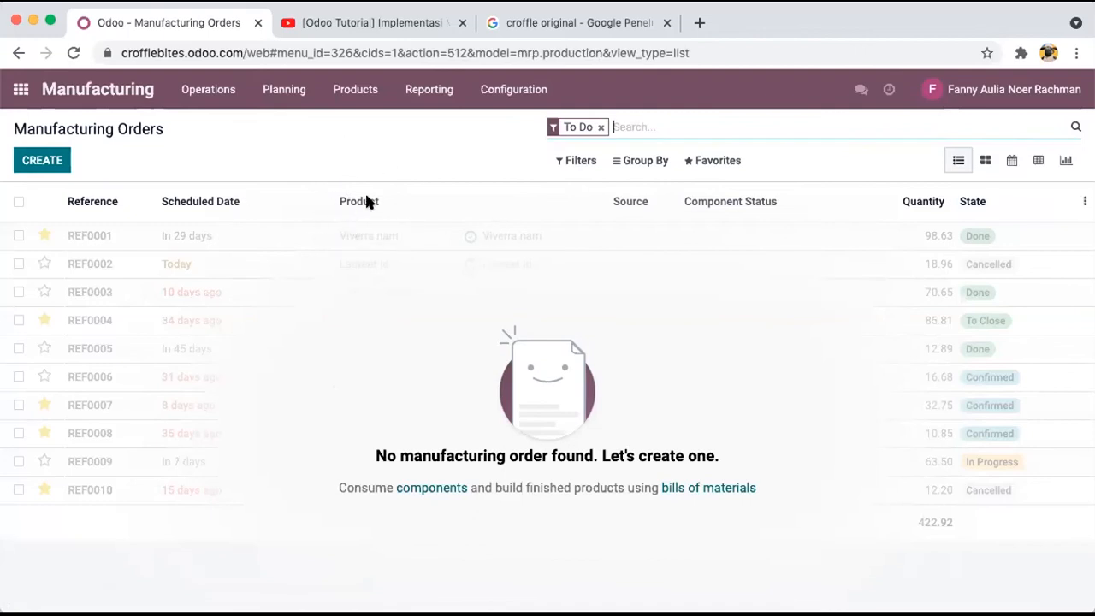
{"action": "left_click", "coordinate": [366, 96]}
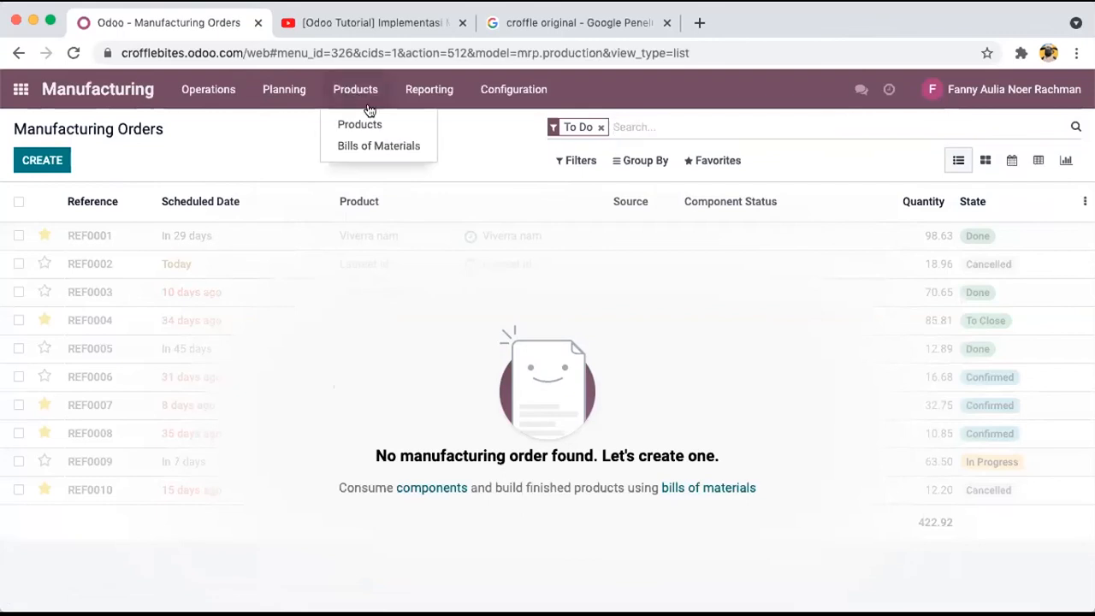
{"action": "left_click", "coordinate": [349, 124]}
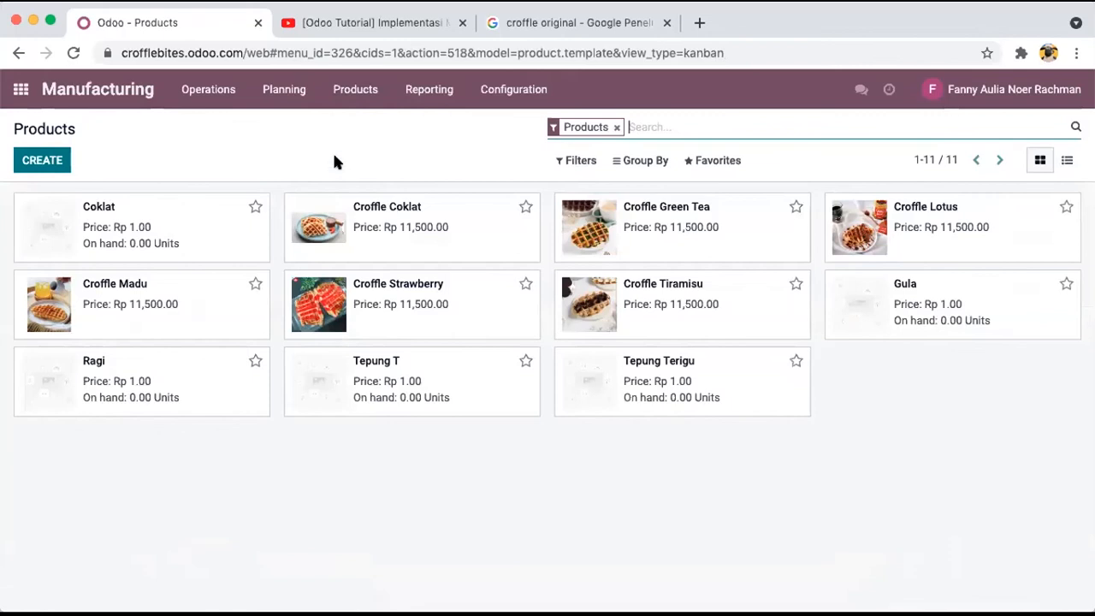
{"action": "left_click", "coordinate": [870, 221]}
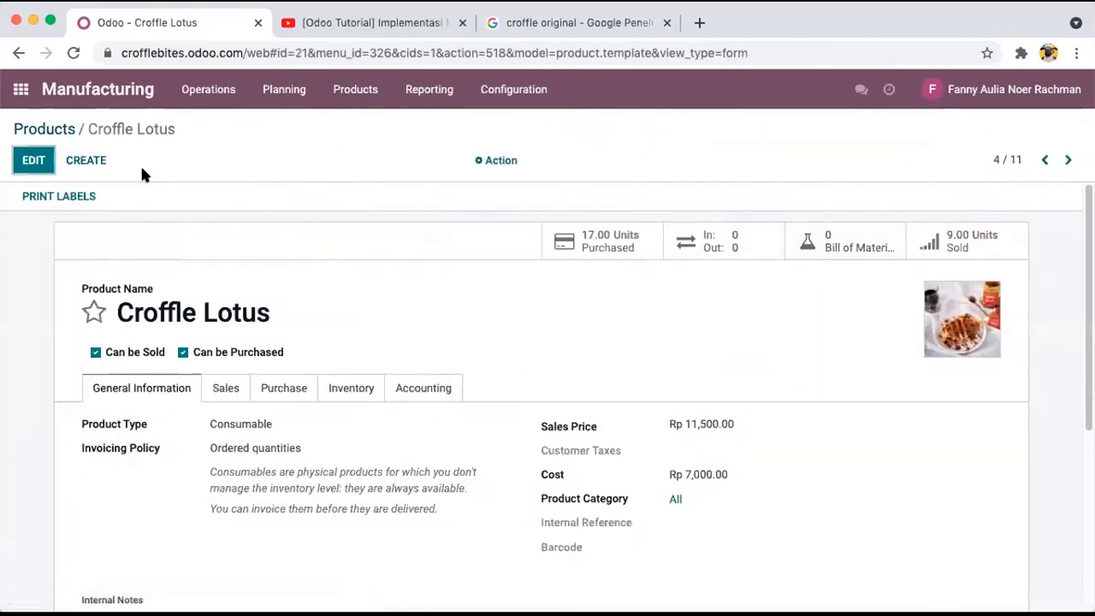
{"action": "left_click", "coordinate": [39, 160]}
{"action": "left_click", "coordinate": [19, 52]}
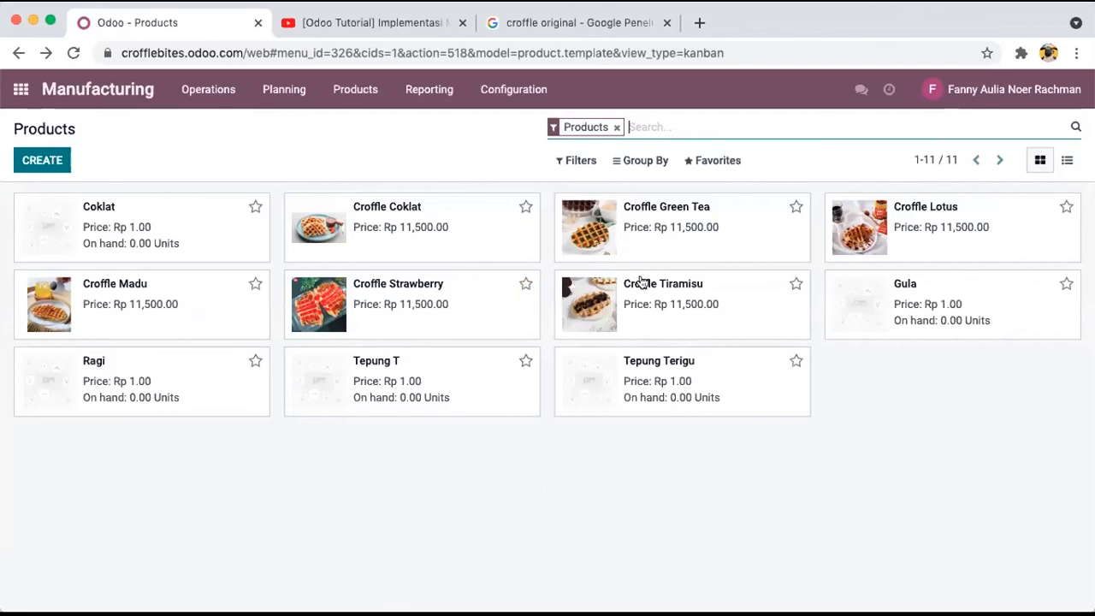
- Create a new product named Croffel Original
{"action": "left_click", "coordinate": [56, 163]}
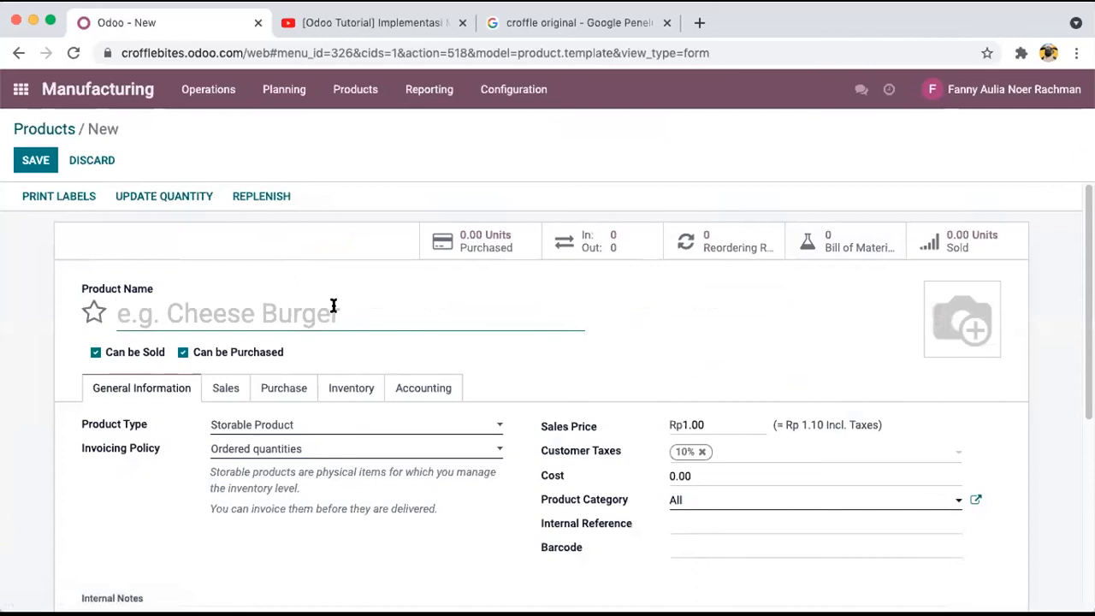
{"action": "type", "text": "Cro"}
{"action": "type", "text": "ffel oRI"}
{"action": "type", "text": "GI\\\\\\"}
{"action": "key", "text": "BackSpace"}
{"action": "key", "text": "BackSpace"}
{"action": "key", "text": "BackSpace"}
{"action": "key", "text": "BackSpace"}
{"action": "key", "text": "BackSpace"}
{"action": "key", "text": "BackSpace"}
{"action": "key", "text": "BackSpace"}
{"action": "key", "text": "BackSpace"}
{"action": "type", "text": "Original"}
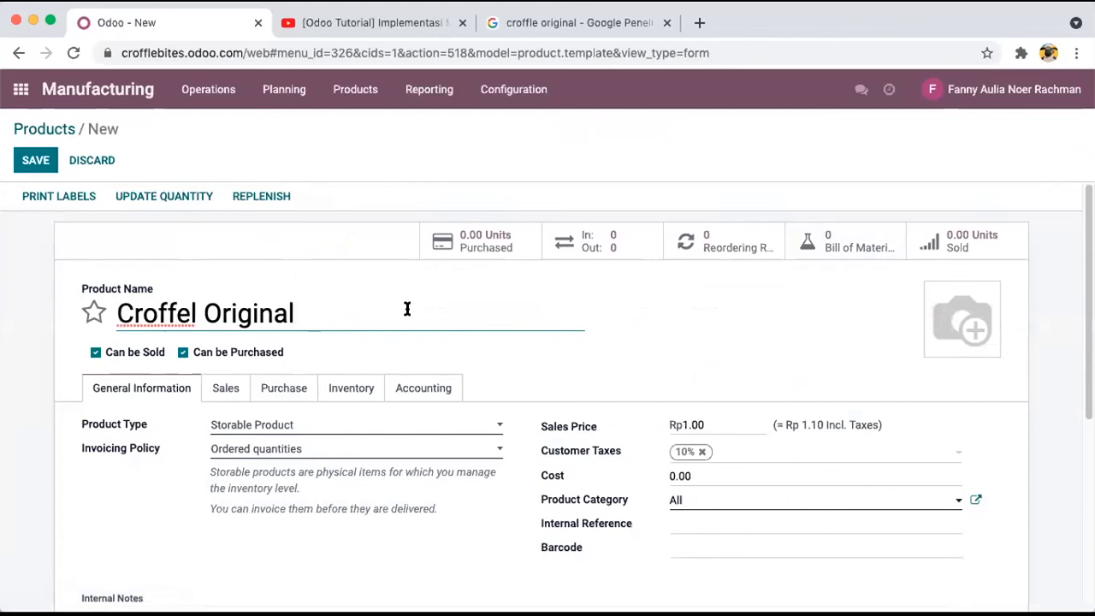
{"action": "left_click", "coordinate": [467, 356]}
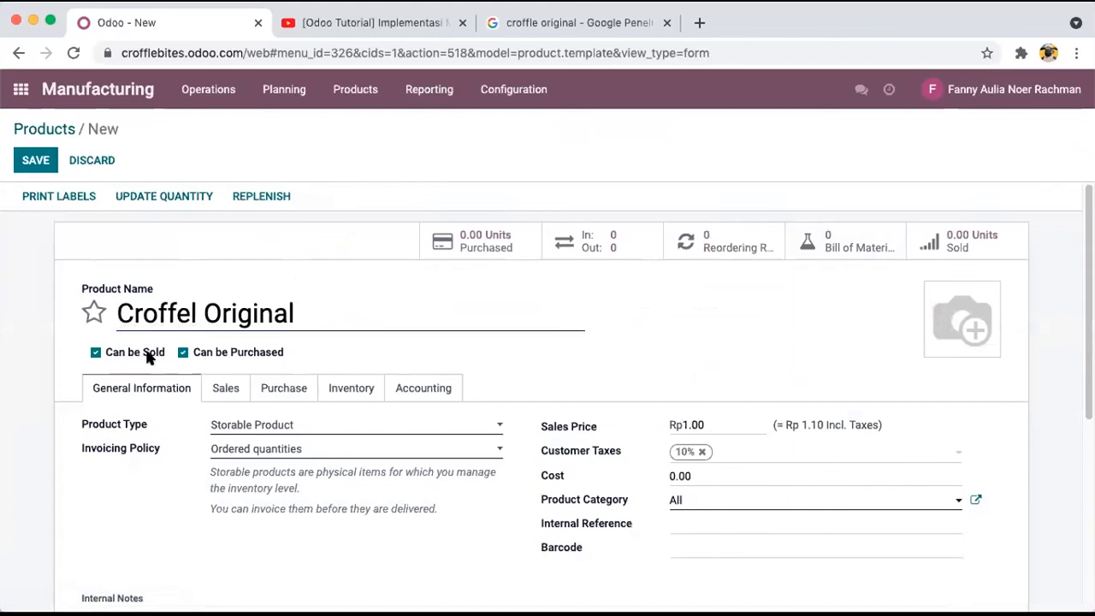
- Upload croffle ori.jpeg from the Downloads folder as the product image of Croffel Original
{"action": "mouse_move", "coordinate": [959, 320]}
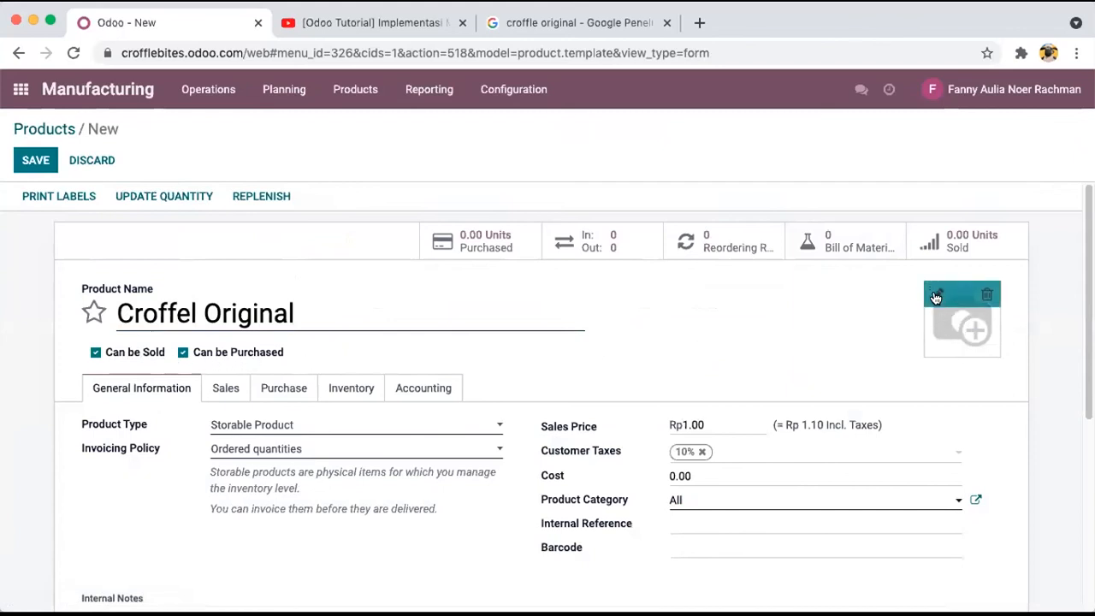
{"action": "left_click", "coordinate": [936, 297]}
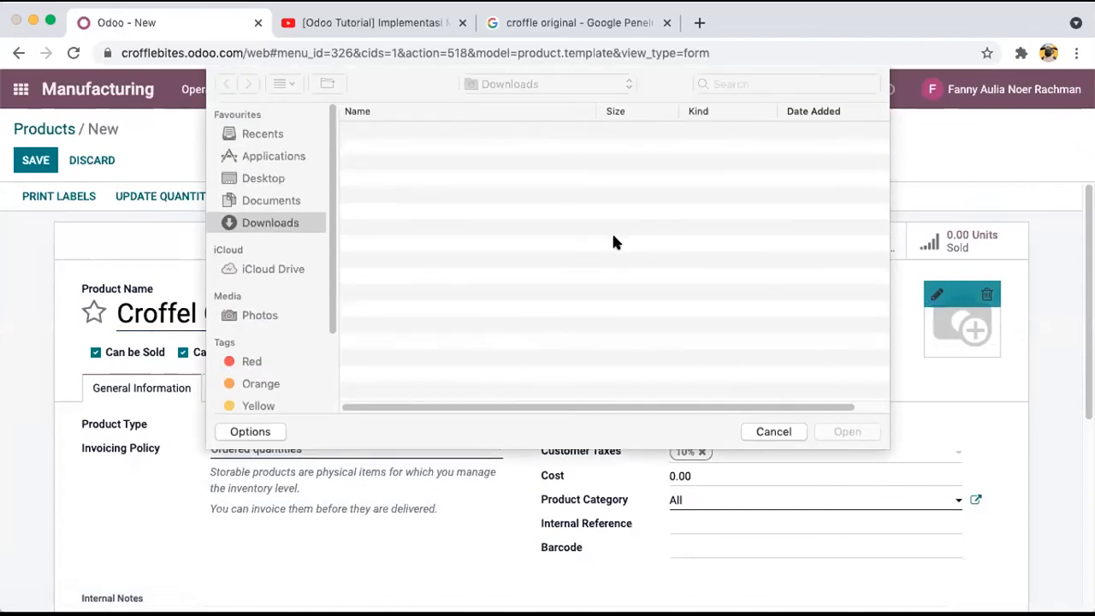
{"action": "left_click", "coordinate": [412, 133]}
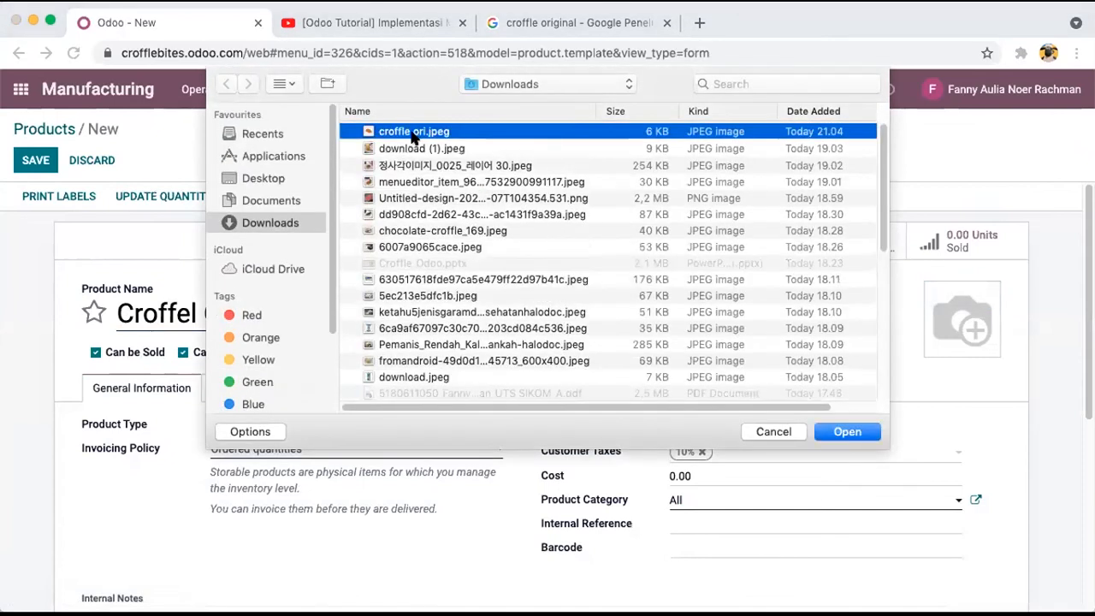
{"action": "double_click", "coordinate": [395, 133]}
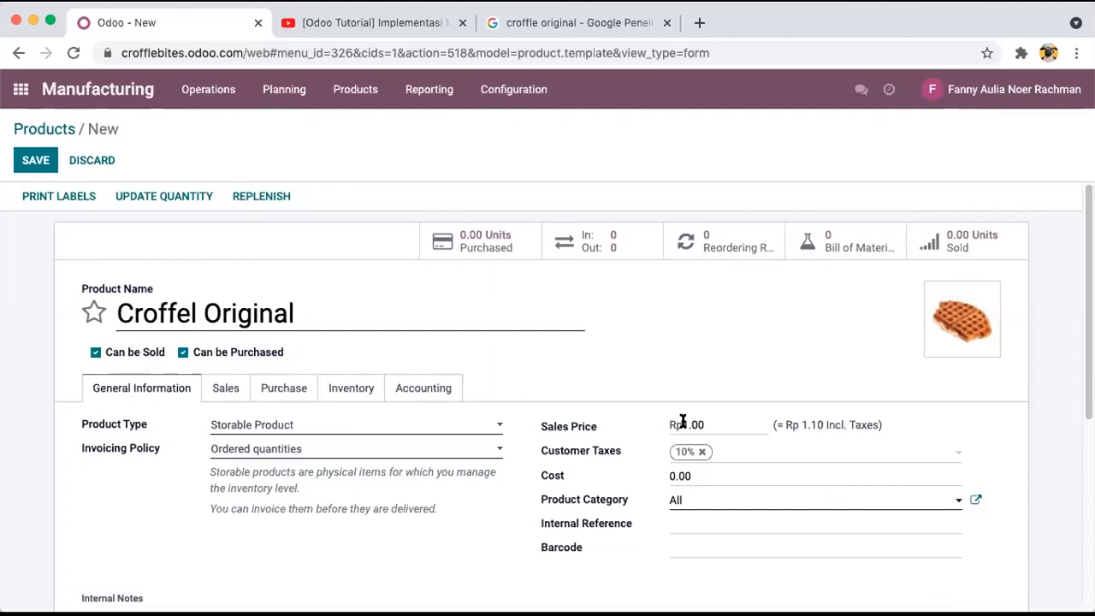
- Set the sales price to Rp 7,500, remove the 10% customer tax and set the cost to 4,000
{"action": "left_click_drag", "start_coordinate": [704, 420], "coordinate": [652, 422]}
{"action": "type", "text": "75"}
{"action": "left_click", "coordinate": [721, 358]}
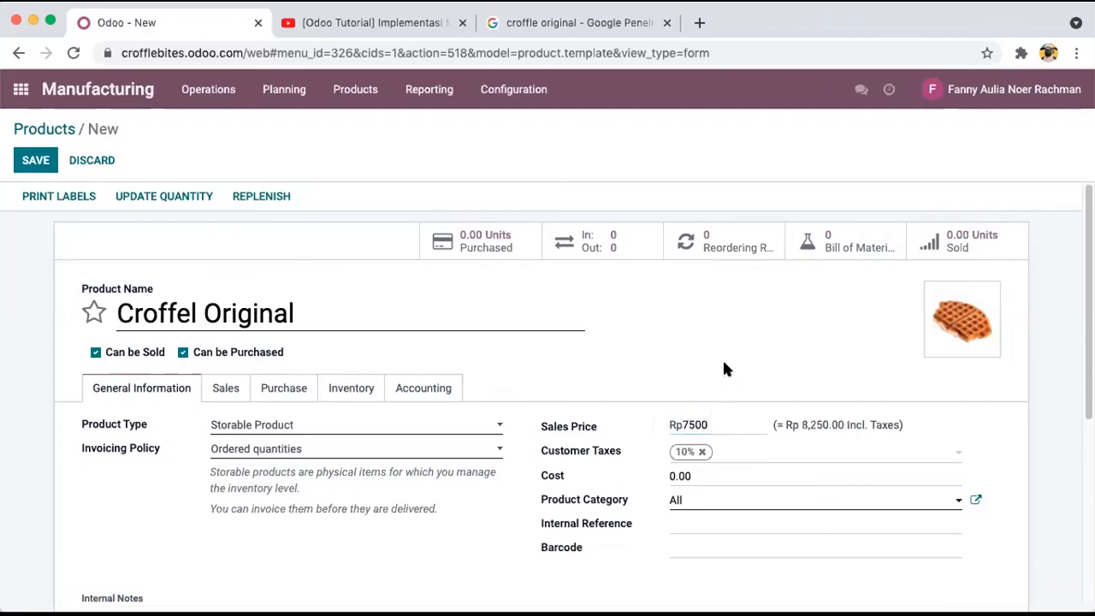
{"action": "left_click", "coordinate": [698, 452]}
{"action": "left_click", "coordinate": [703, 474]}
{"action": "left_click_drag", "start_coordinate": [707, 474], "coordinate": [647, 477]}
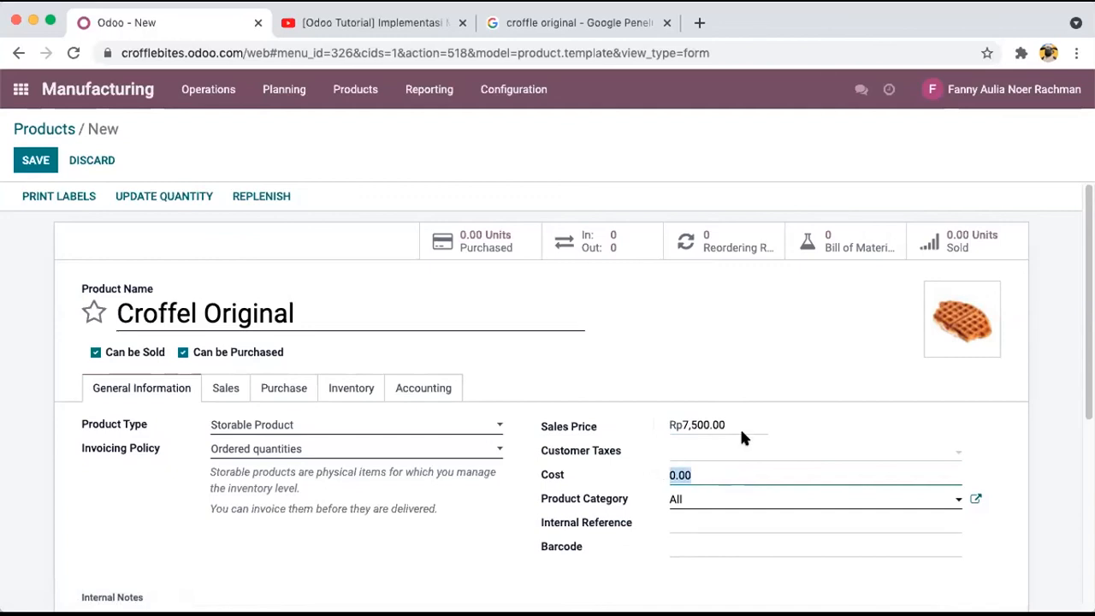
{"action": "type", "text": "40"}
{"action": "left_click", "coordinate": [665, 366]}
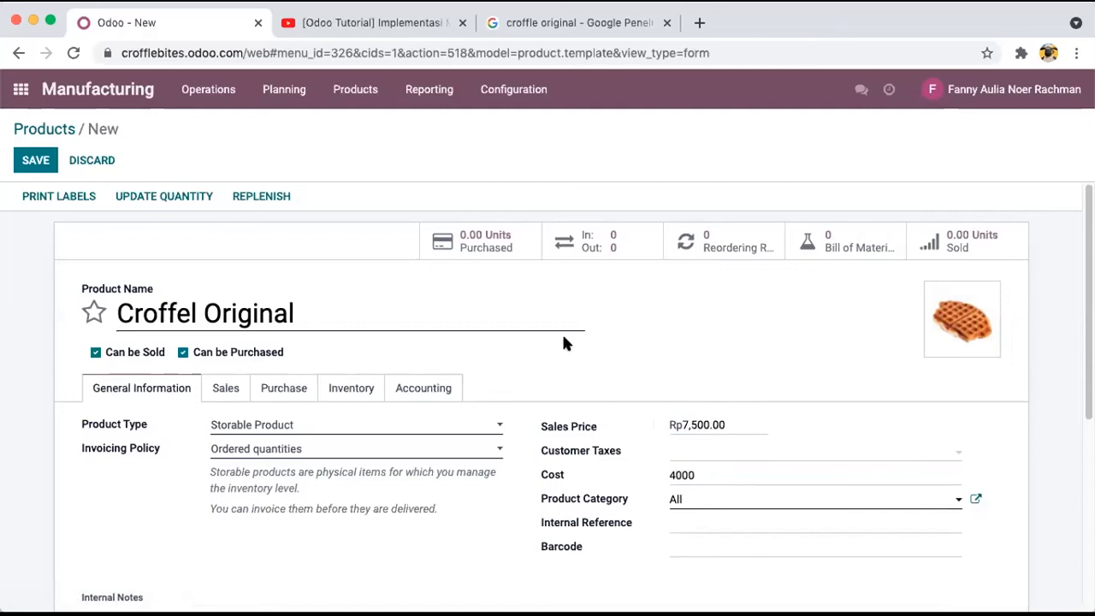
- Change the product type of Croffel Original to Consumable, save the product and return to the product list
{"action": "left_click", "coordinate": [493, 425]}
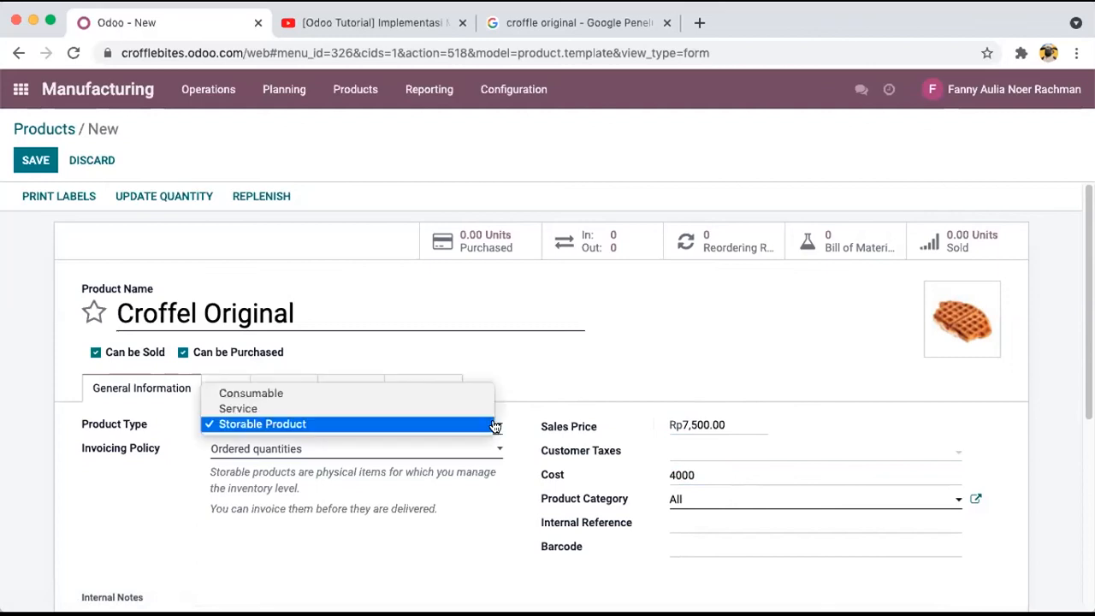
{"action": "left_click", "coordinate": [363, 393]}
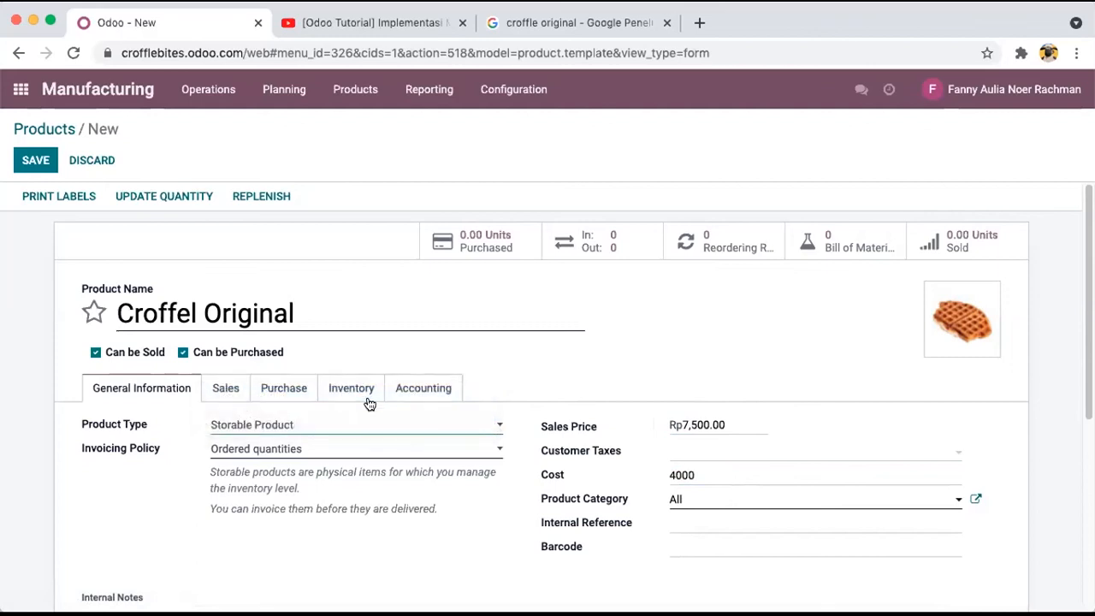
{"action": "scroll", "coordinate": [584, 368], "scroll_direction": "down", "scroll_amount": 1}
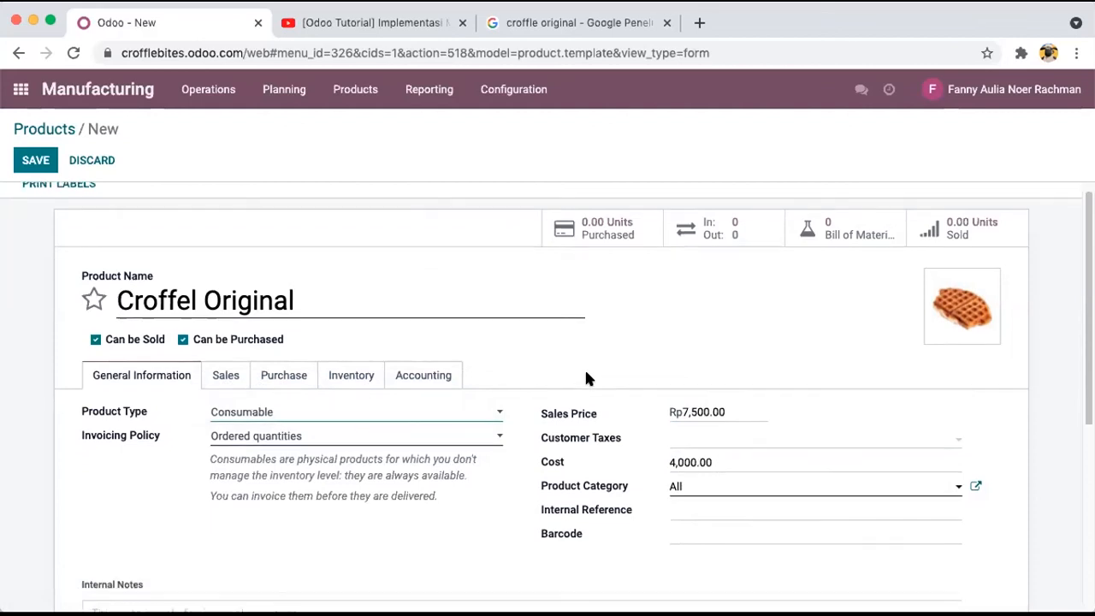
{"action": "scroll", "coordinate": [586, 376], "scroll_direction": "up", "scroll_amount": 1}
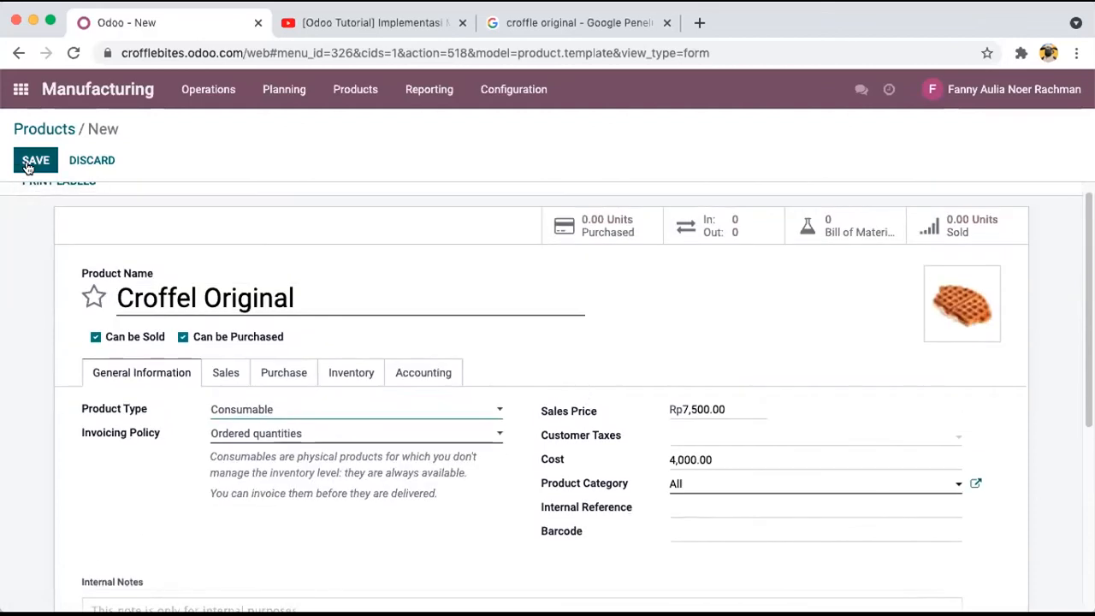
{"action": "left_click", "coordinate": [31, 164]}
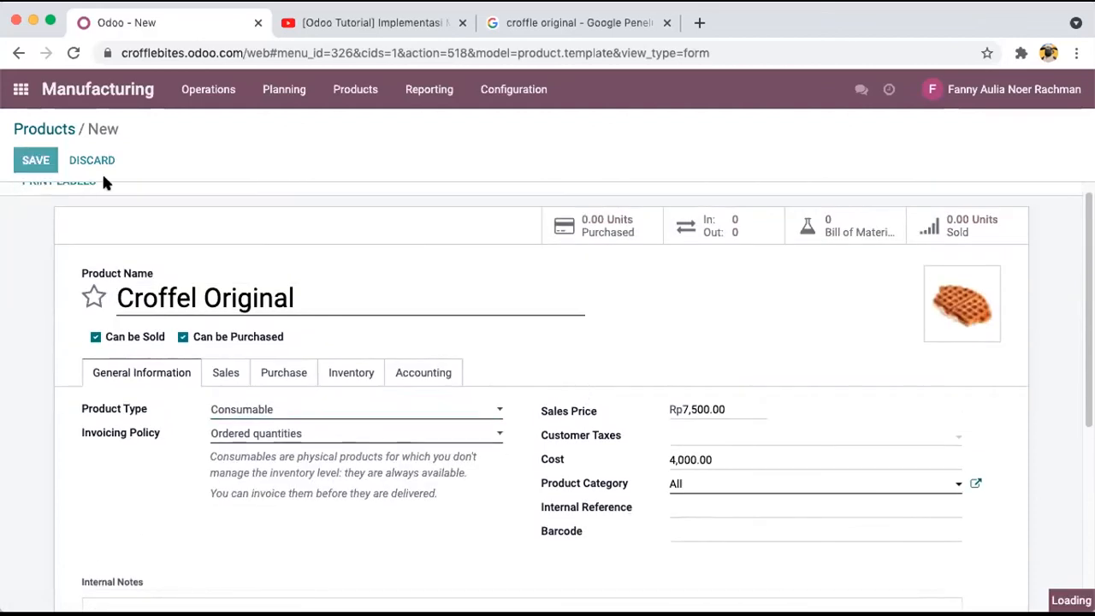
{"action": "left_click", "coordinate": [58, 130]}
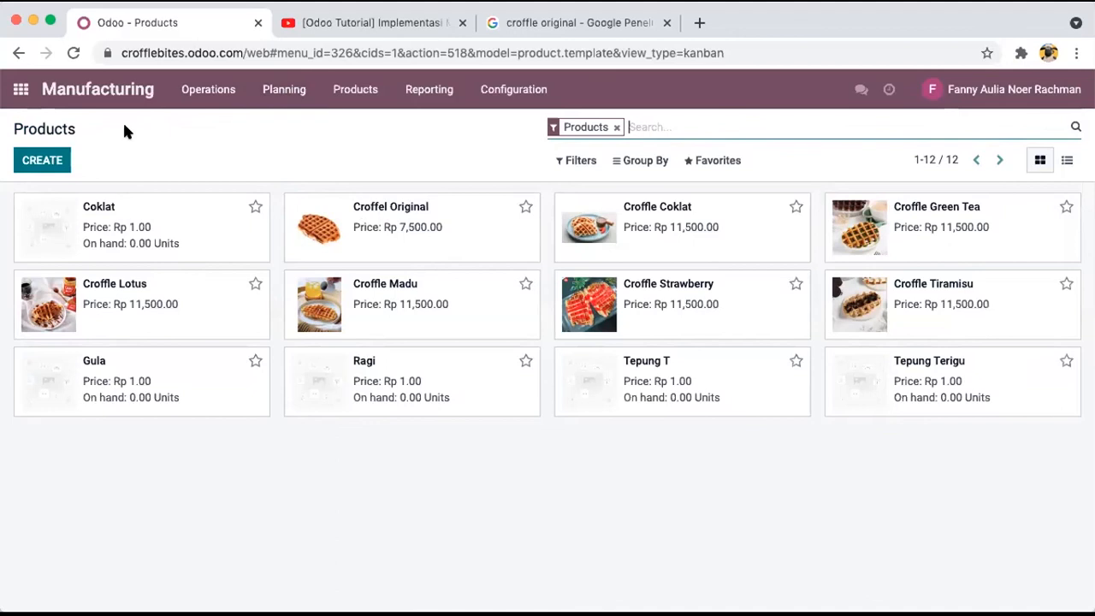
- Review the components of the Croffle Coklat bill of materials and its structure and cost report, and return to the app home screen
{"action": "left_click", "coordinate": [364, 96]}
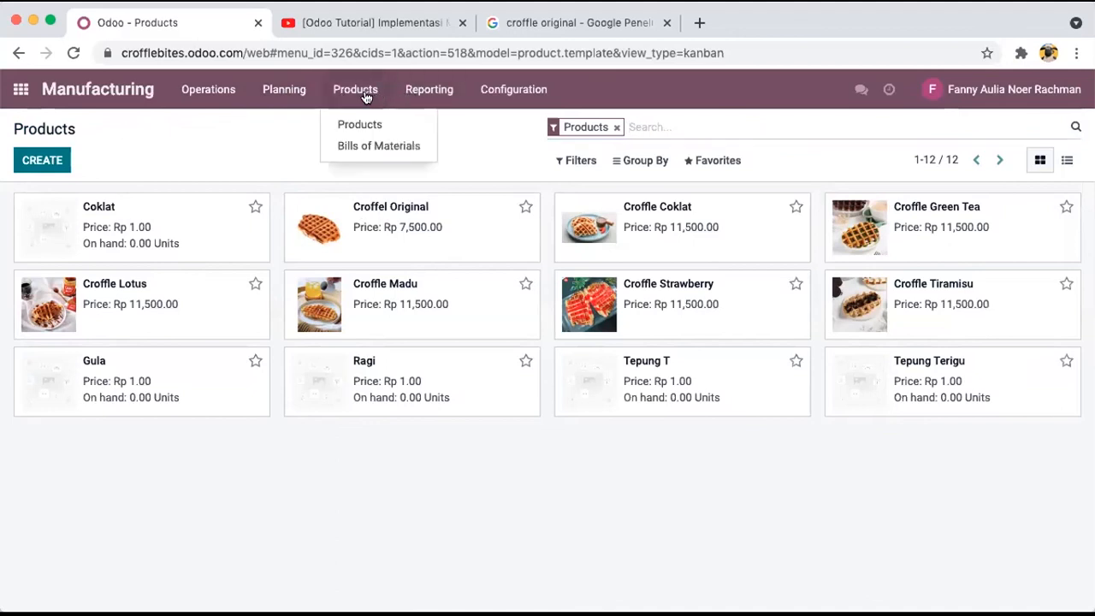
{"action": "left_click", "coordinate": [365, 147]}
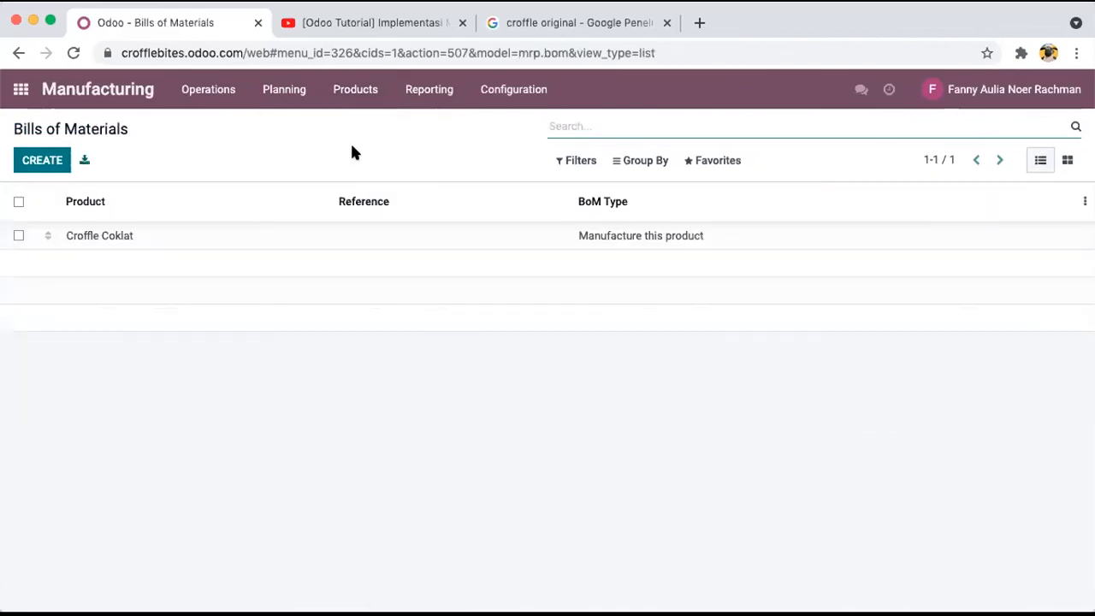
{"action": "left_click", "coordinate": [124, 239]}
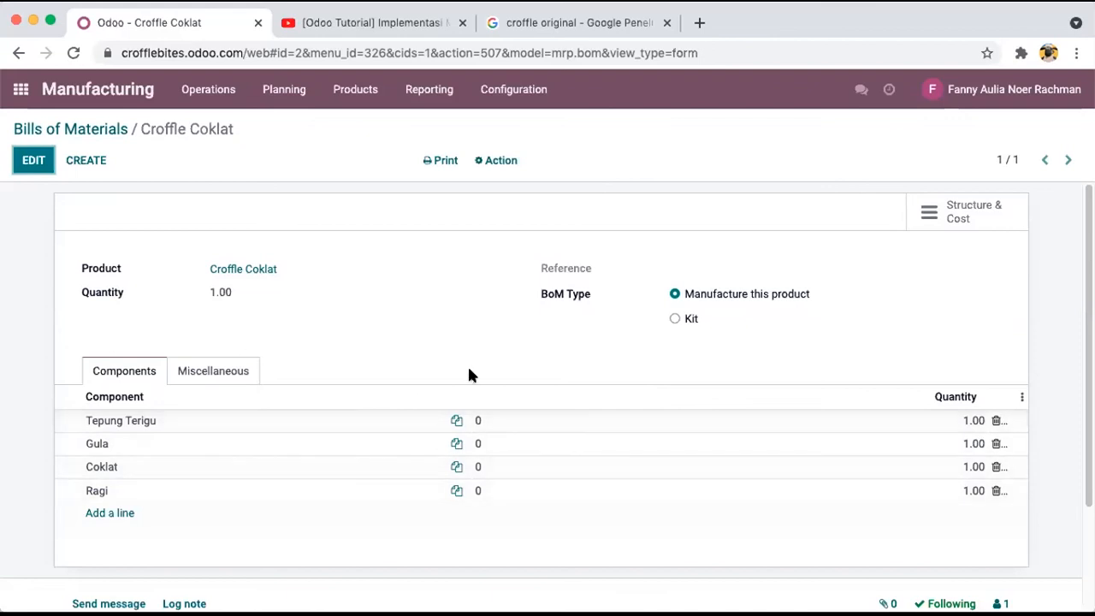
{"action": "left_click", "coordinate": [956, 219]}
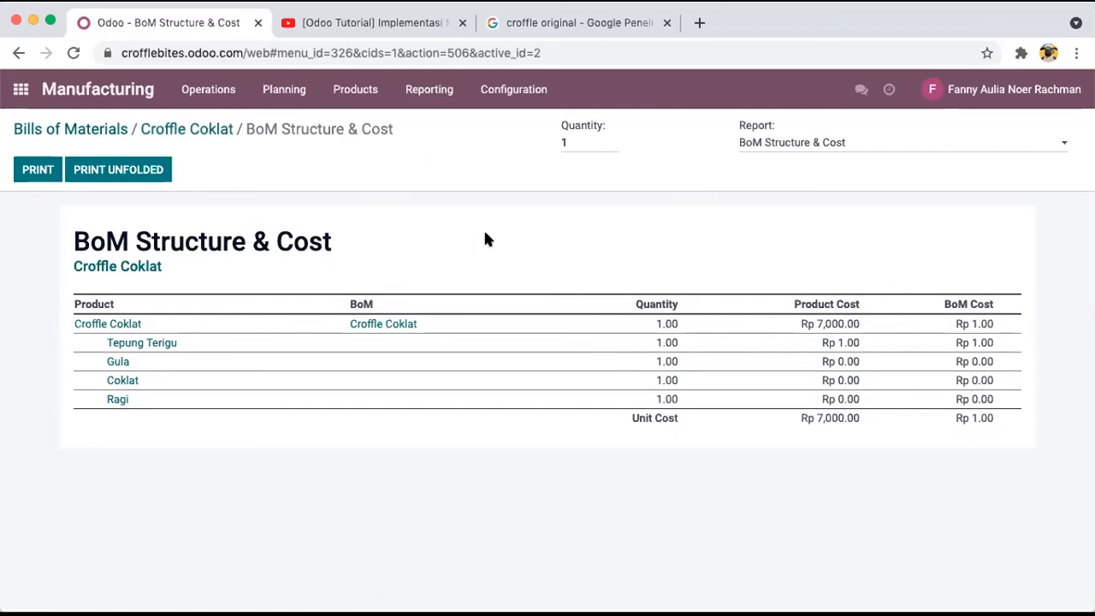
{"action": "key", "text": "super+Left"}
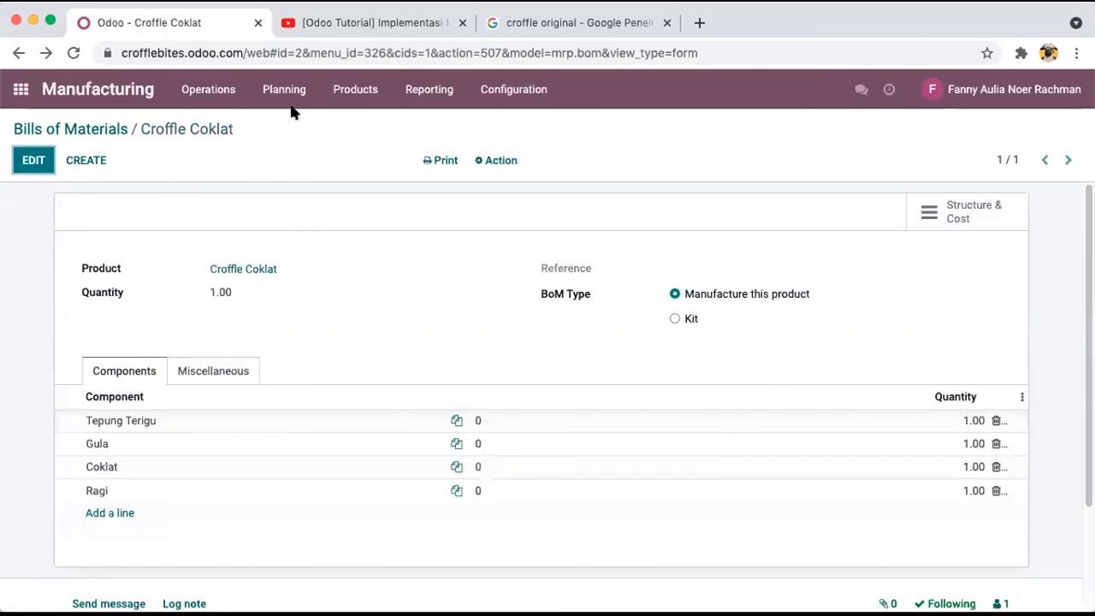
{"action": "left_click", "coordinate": [350, 89]}
{"action": "mouse_move", "coordinate": [237, 91]}
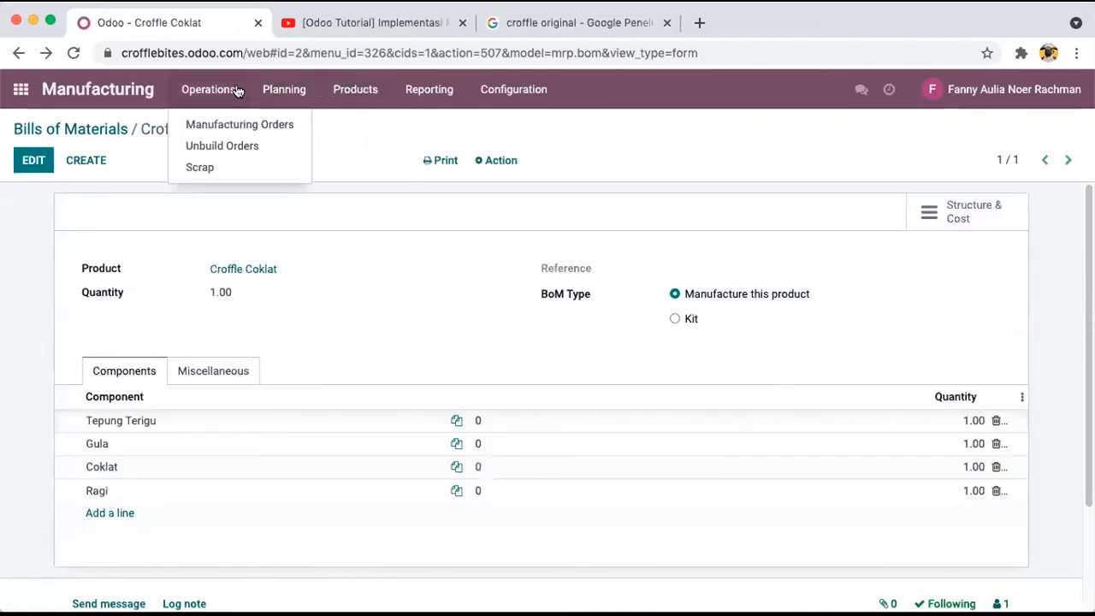
{"action": "mouse_move", "coordinate": [483, 91]}
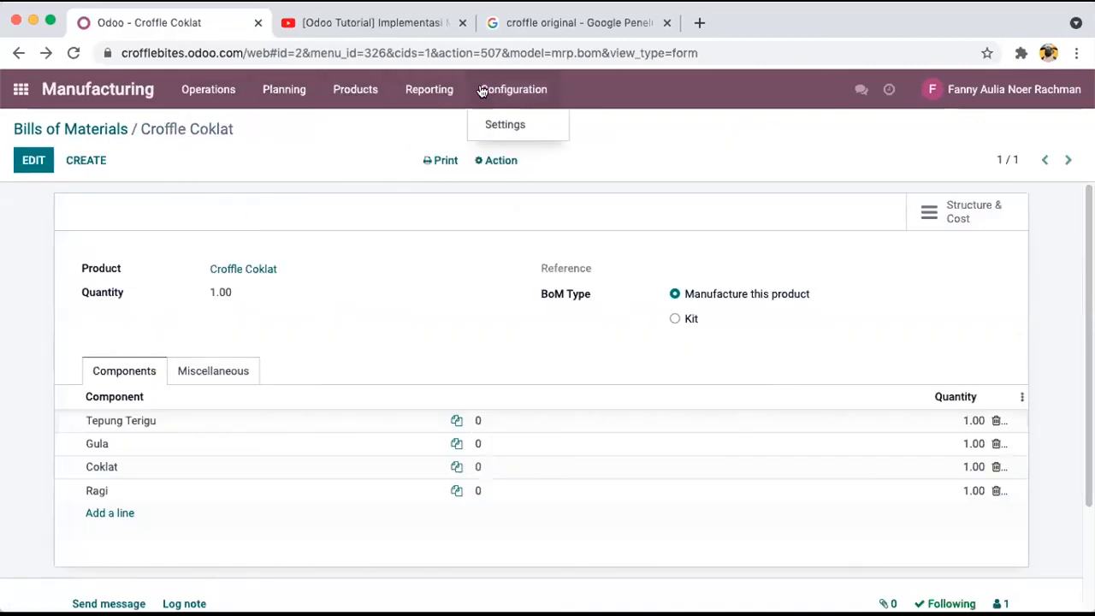
{"action": "left_click", "coordinate": [23, 90]}
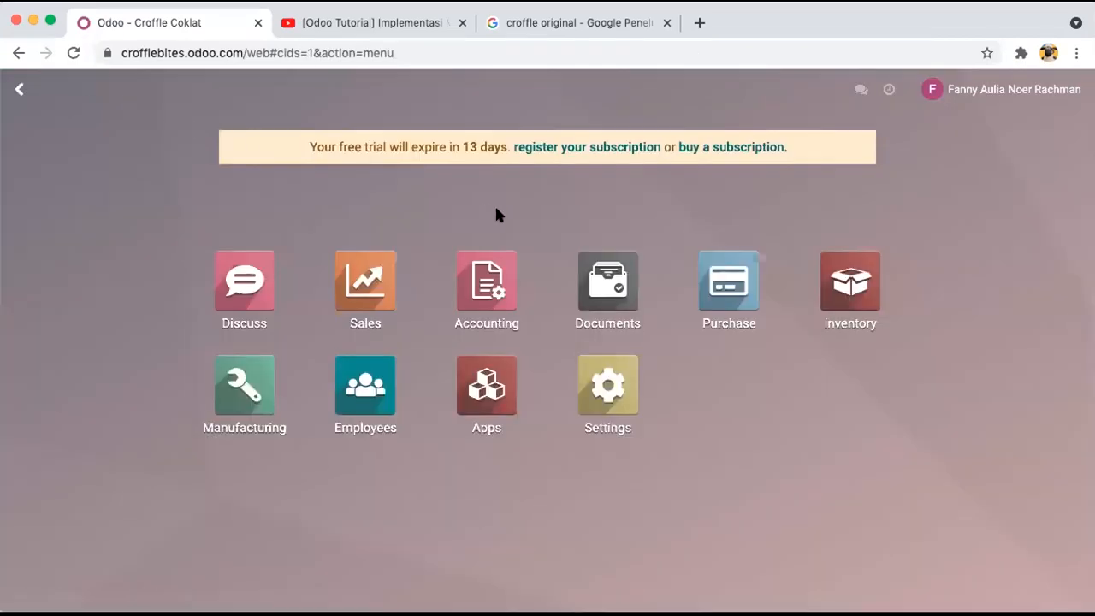